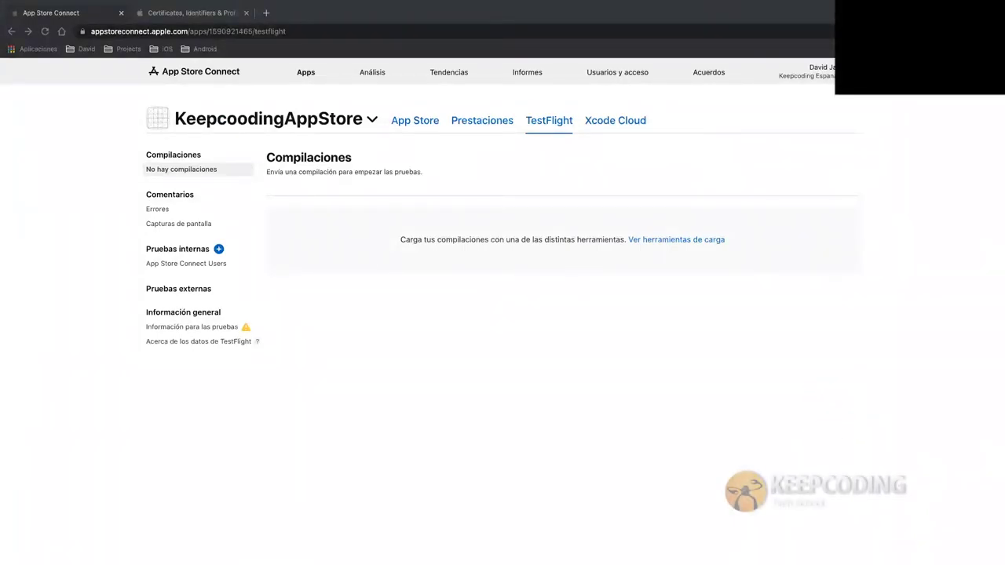
Switch from App Store Connect to Xcode's new iOS project template chooser
{"action": "key", "text": "ctrl+Left"}
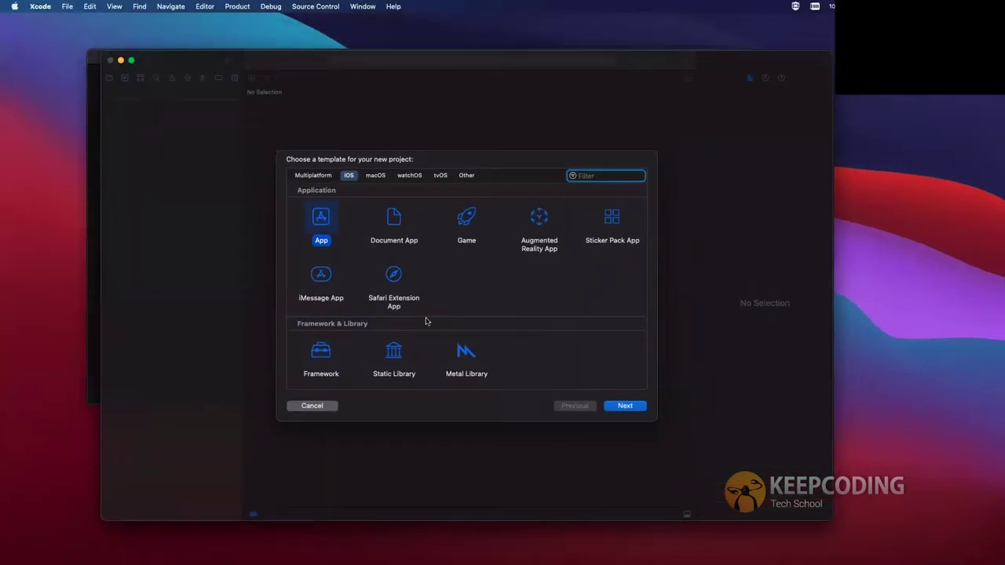
Choose the iOS App template and paste KeepcoodingAppStore as the product name
{"action": "left_click", "coordinate": [617, 407]}
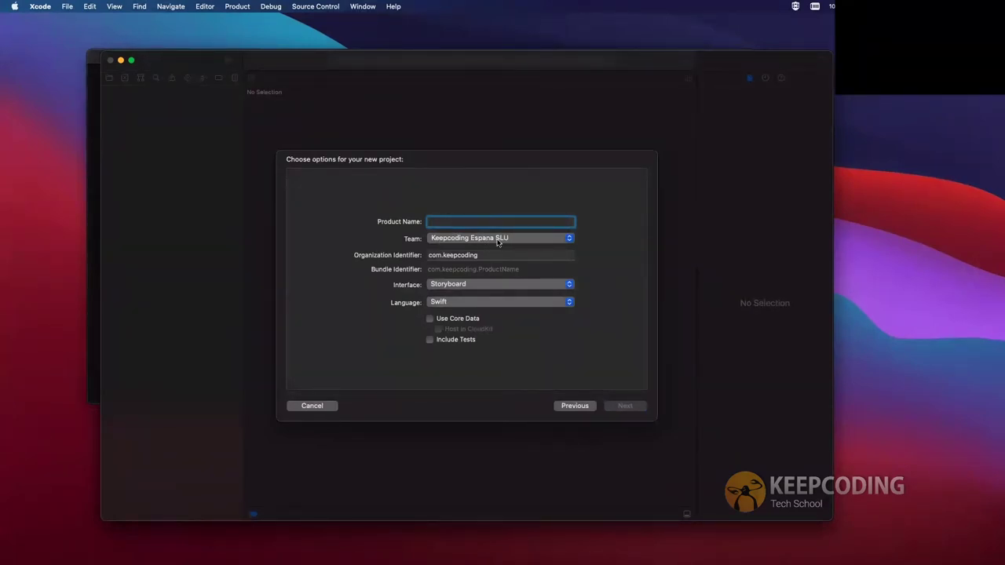
{"action": "left_click", "coordinate": [452, 256]}
{"action": "key", "text": "super+a"}
{"action": "type", "text": "KeepcoodingAppStore"}
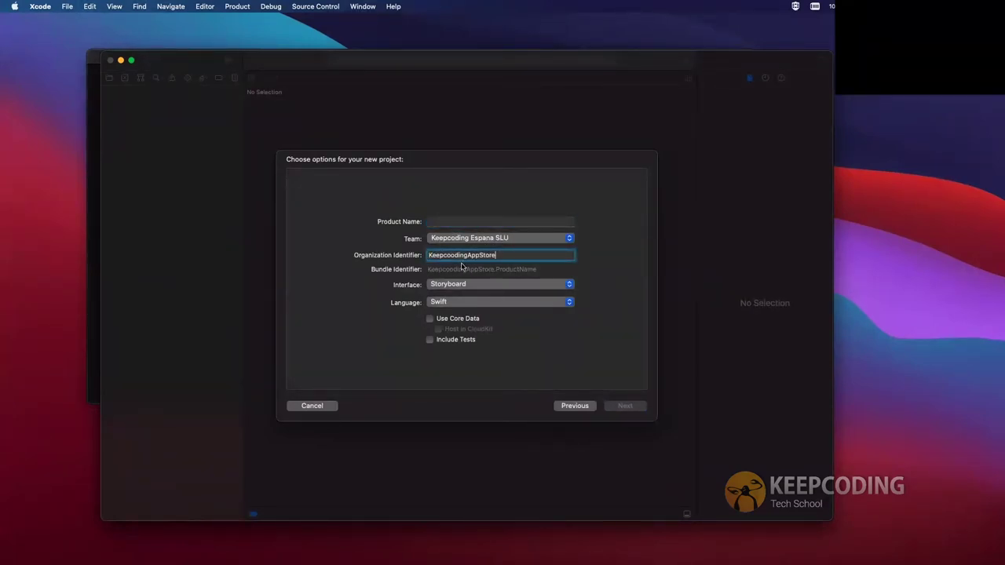
{"action": "key", "text": "super+z"}
{"action": "left_click", "coordinate": [460, 223]}
{"action": "type", "text": "KeepcoodingAppStore"}
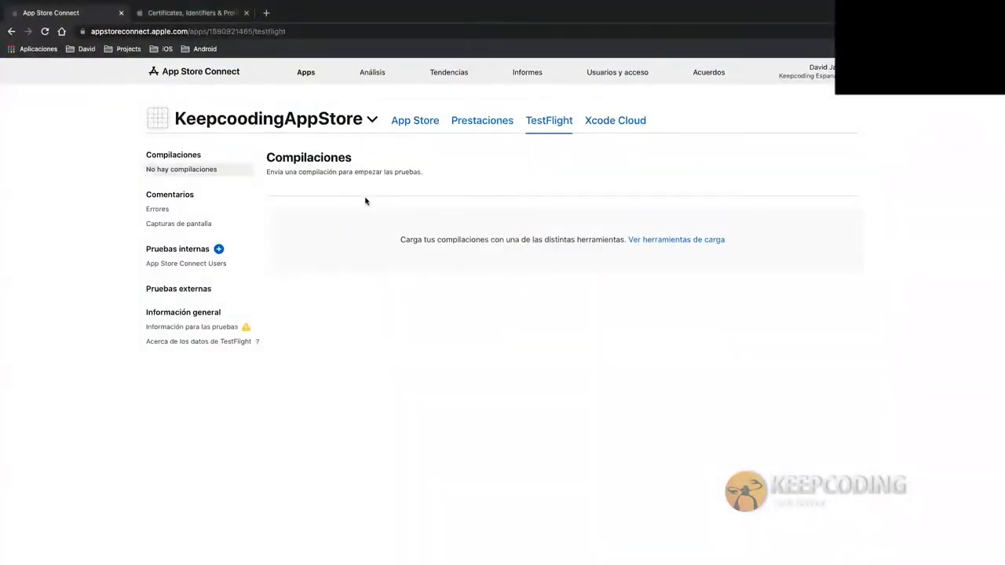
Open the Keepcoding AppStore Manual App ID and select its bundle ID io.keepcoding.appstore.manual
{"action": "left_click", "coordinate": [212, 14]}
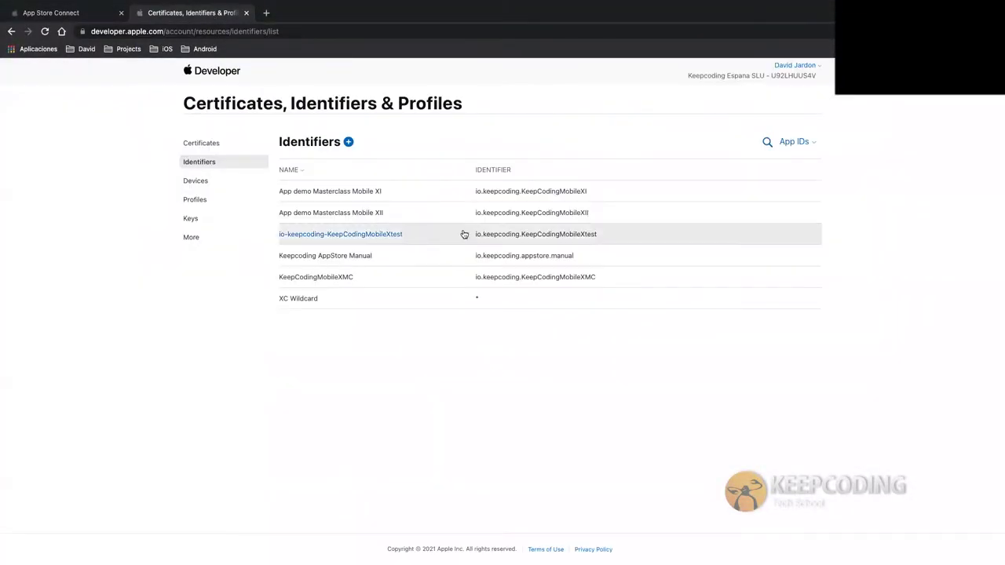
{"action": "left_click_drag", "start_coordinate": [573, 257], "coordinate": [482, 260]}
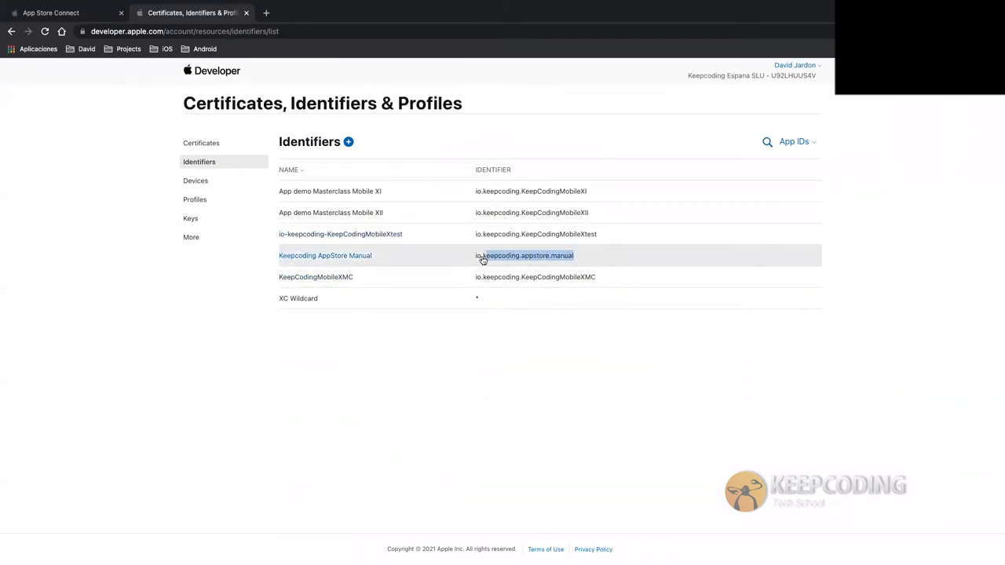
{"action": "left_click", "coordinate": [476, 258]}
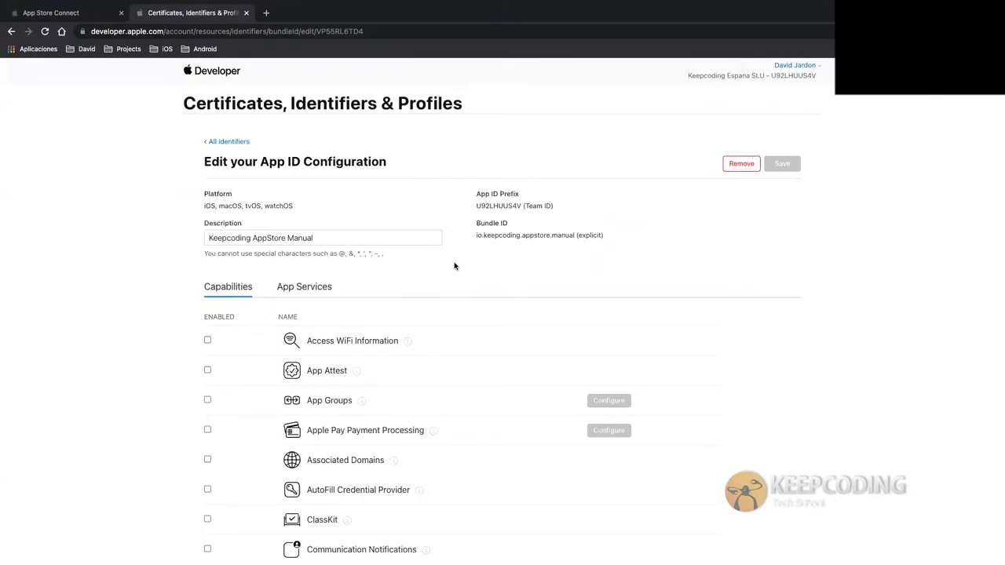
{"action": "left_click_drag", "start_coordinate": [574, 235], "coordinate": [475, 234]}
{"action": "key", "text": "super+c"}
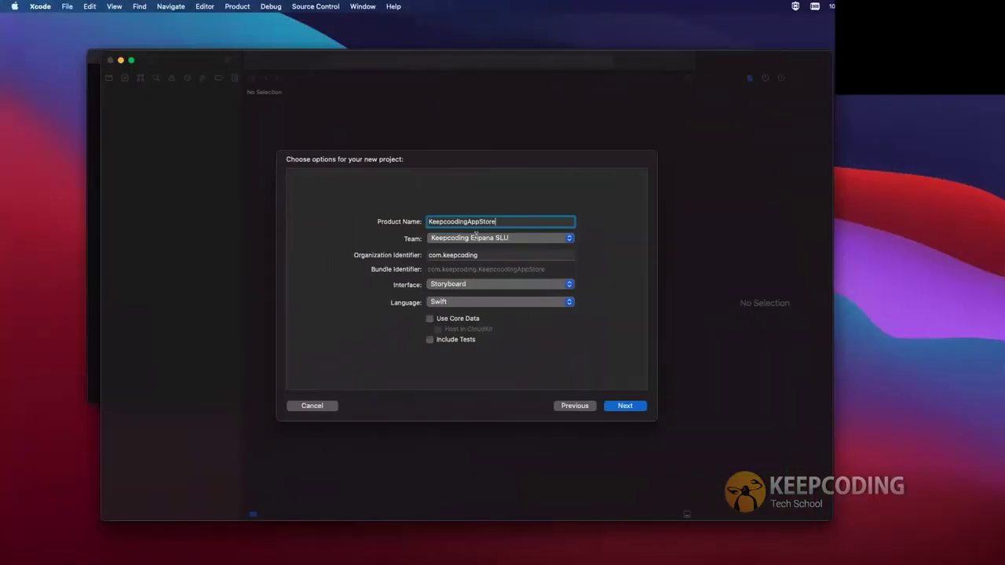
Use organization identifier io.keepcoding.appstore.manual and product name AppStoreConnectManual, saving the project to Desktop
{"action": "triple_click", "coordinate": [459, 254]}
{"action": "key", "text": "super+v"}
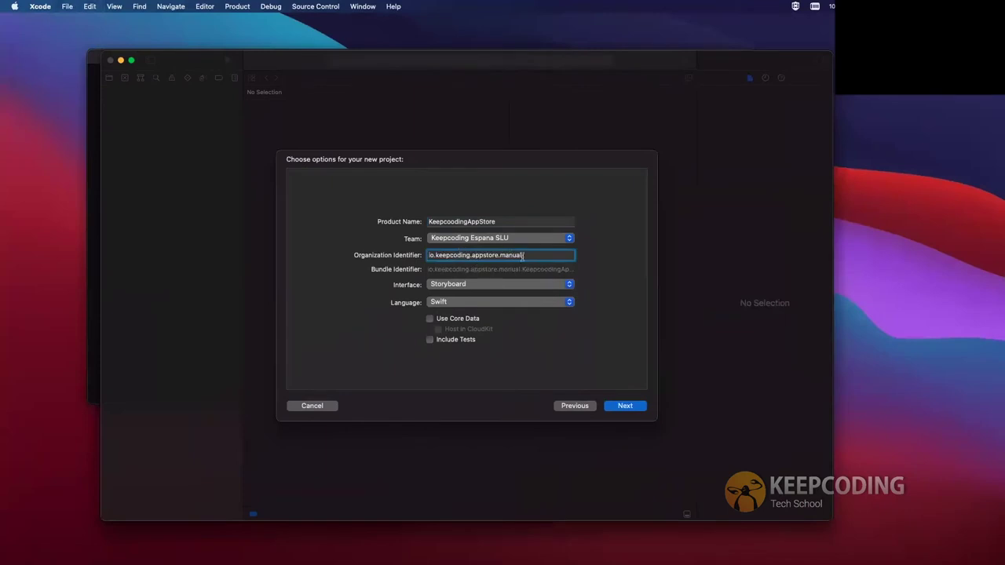
{"action": "double_click", "coordinate": [482, 220]}
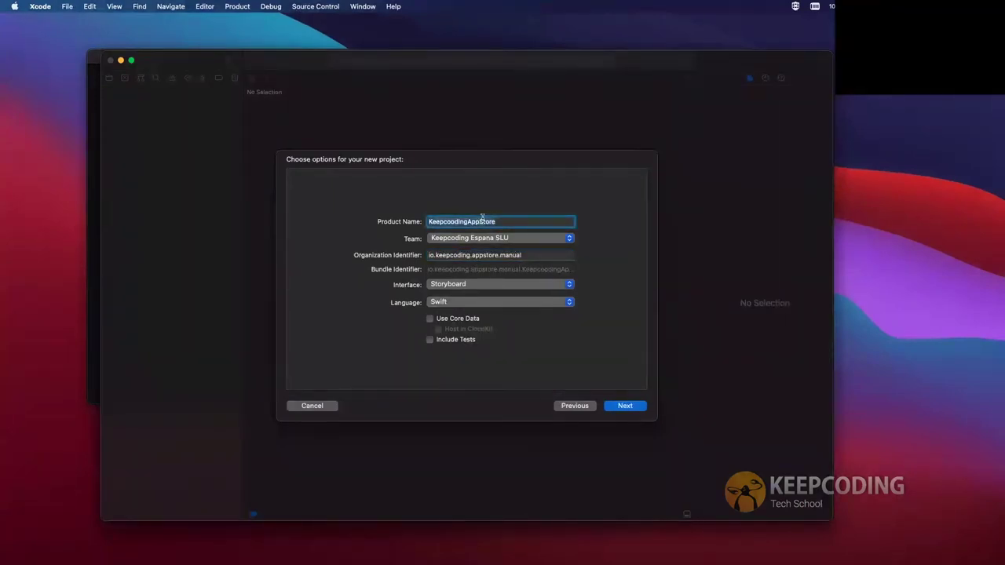
{"action": "type", "text": "Manual"}
{"action": "key", "text": "BackSpace"}
{"action": "key", "text": "BackSpace"}
{"action": "key", "text": "BackSpace"}
{"action": "key", "text": "BackSpace"}
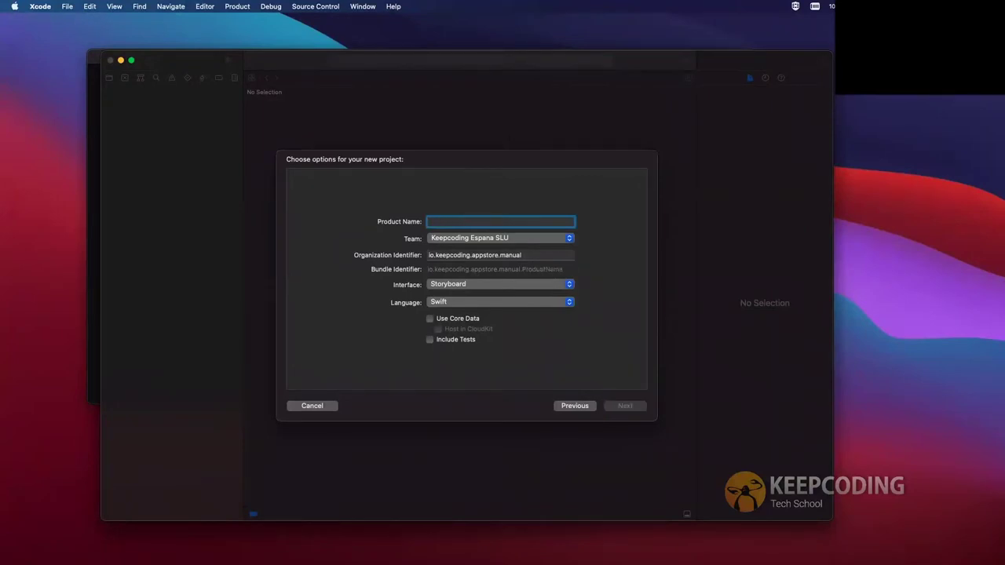
{"action": "type", "text": "A"}
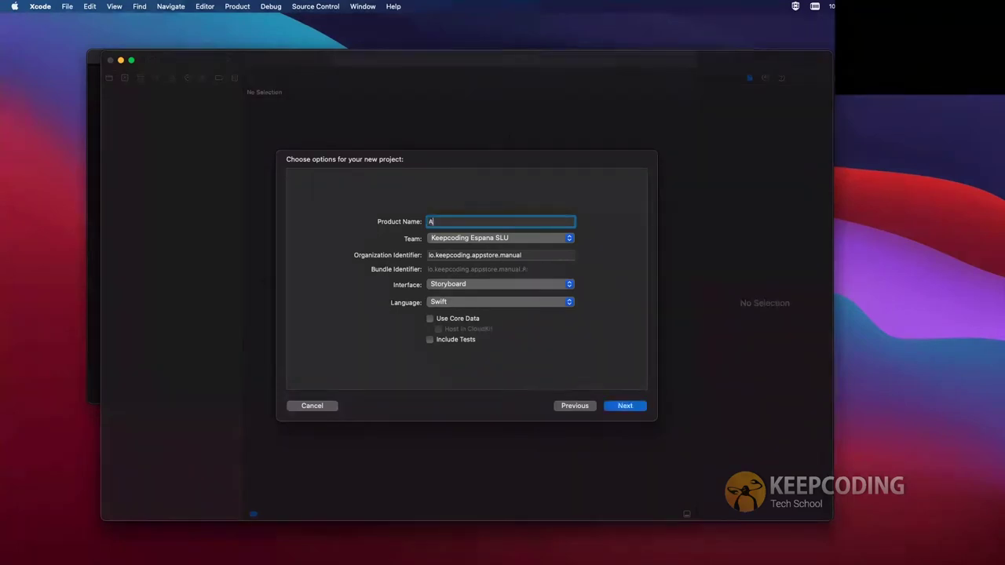
{"action": "type", "text": "ppStoreConnec"}
{"action": "type", "text": "tManual"}
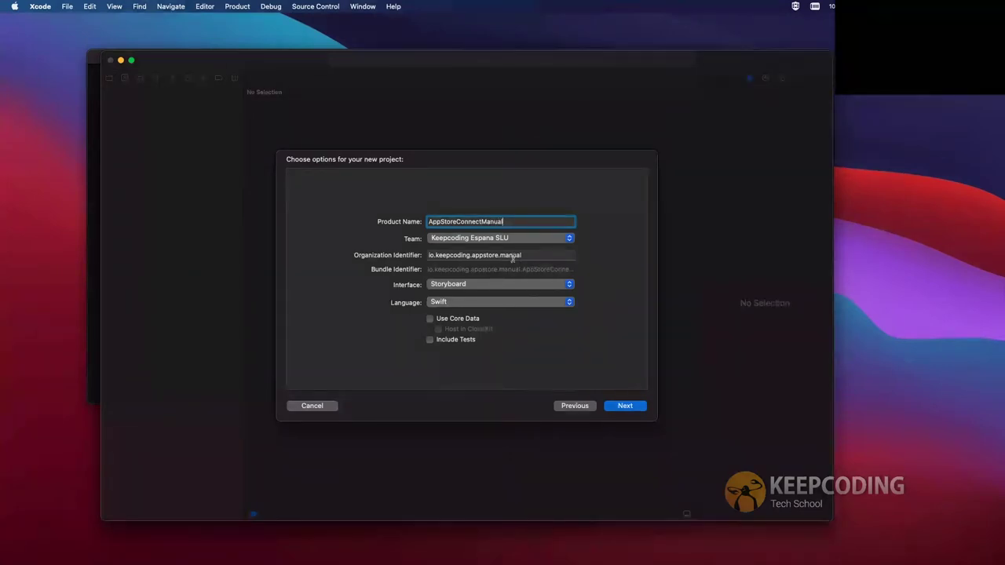
{"action": "key", "text": "Tab"}
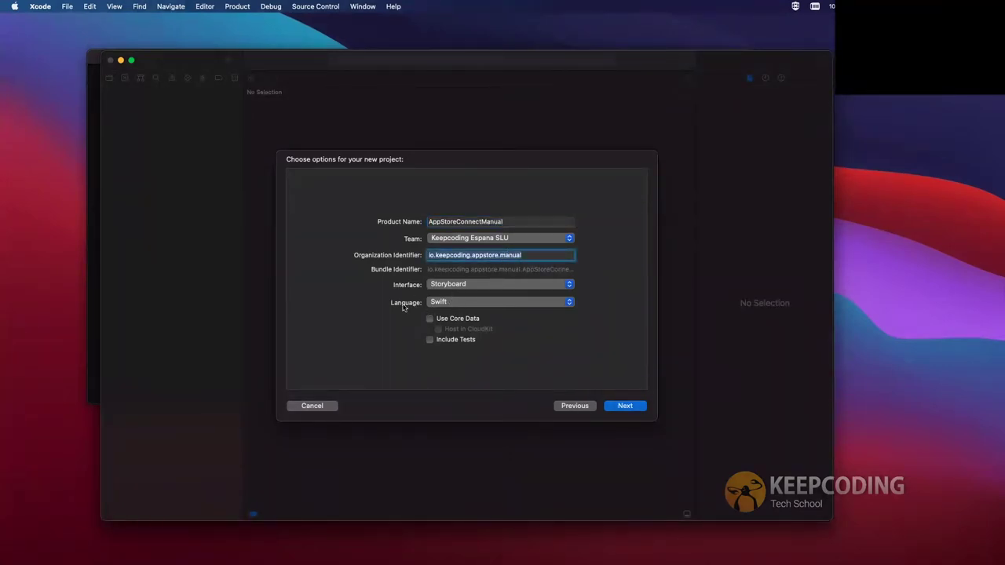
{"action": "left_click", "coordinate": [624, 406]}
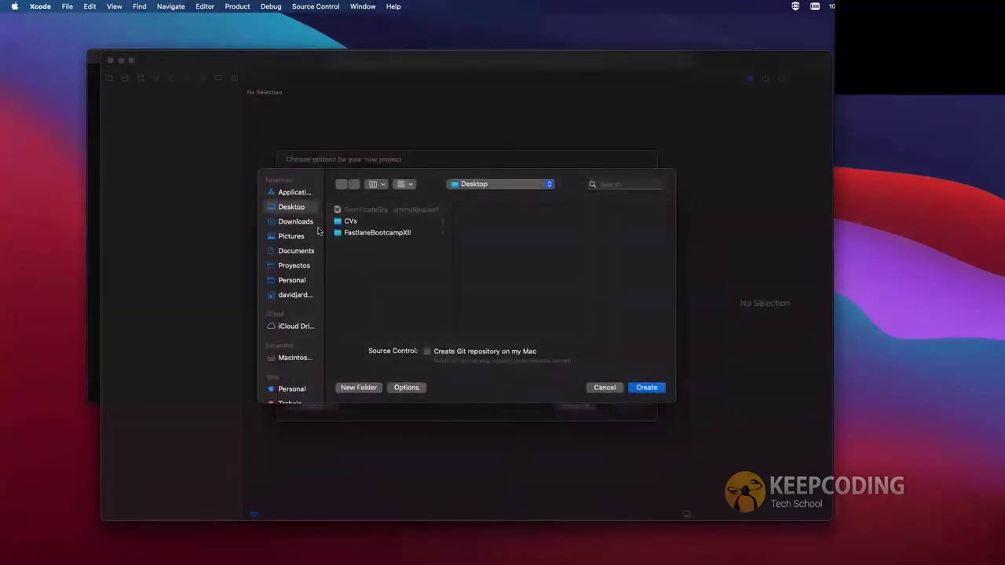
{"action": "left_click", "coordinate": [647, 387]}
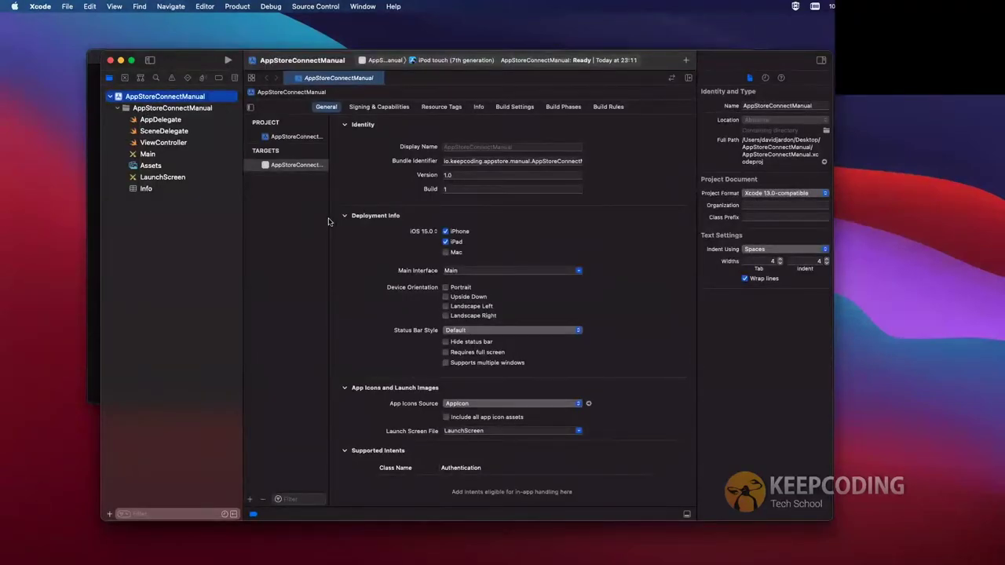
Trim the bundle identifier to io.keepcoding.appstore.manual
{"action": "left_click", "coordinate": [533, 162]}
{"action": "double_click", "coordinate": [533, 163]}
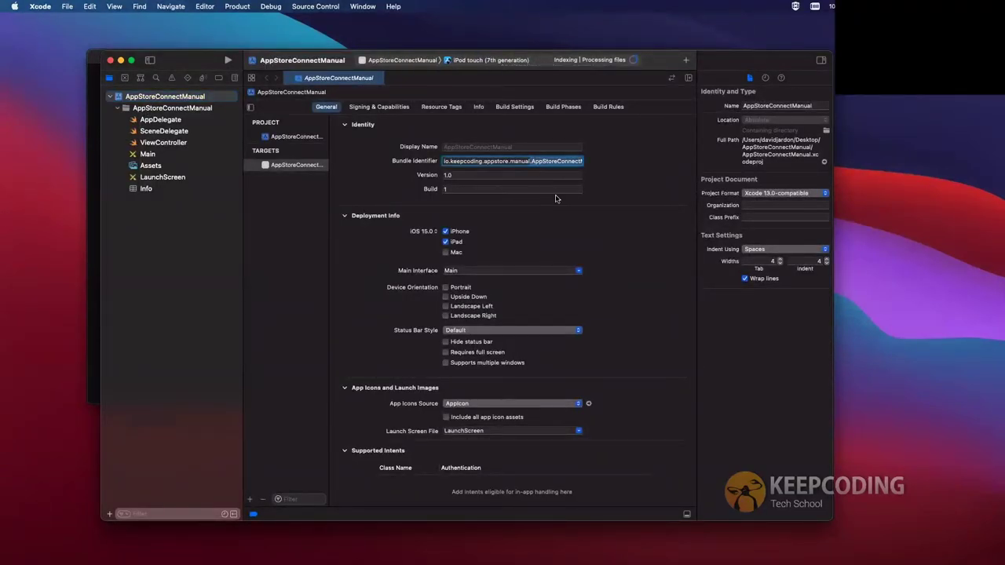
{"action": "key", "text": "BackSpace"}
{"action": "key", "text": "BackSpace"}
{"action": "key", "text": "super+a"}
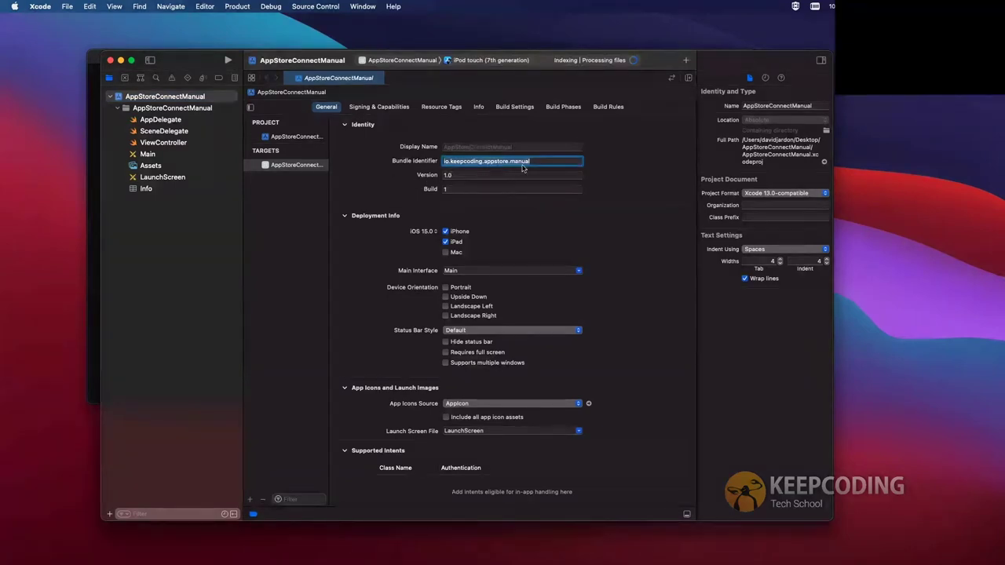
Set the version to 0.0.1 and make the app iPhone-only
{"action": "left_click", "coordinate": [448, 175]}
{"action": "key", "text": "BackSpace"}
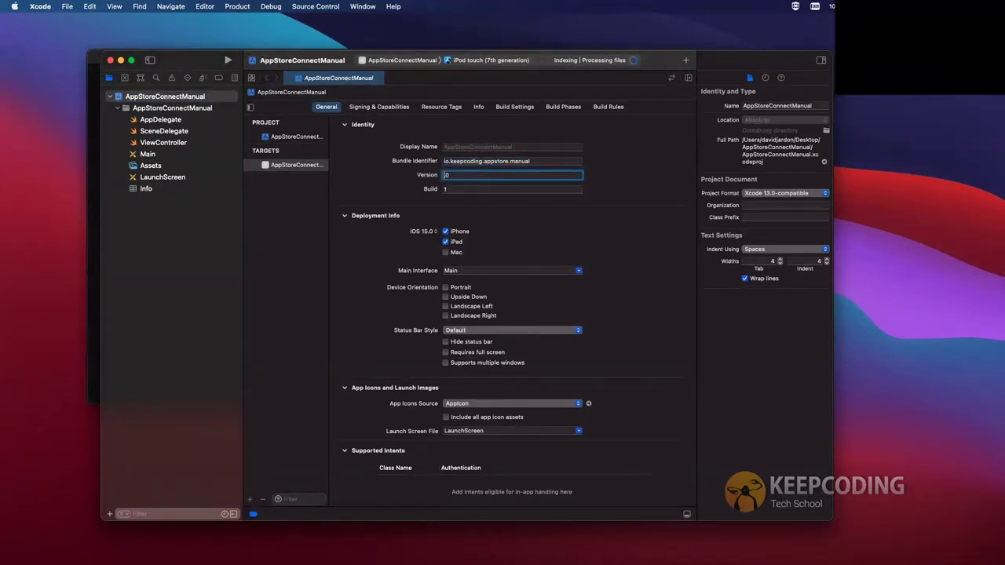
{"action": "type", "text": "0.1"}
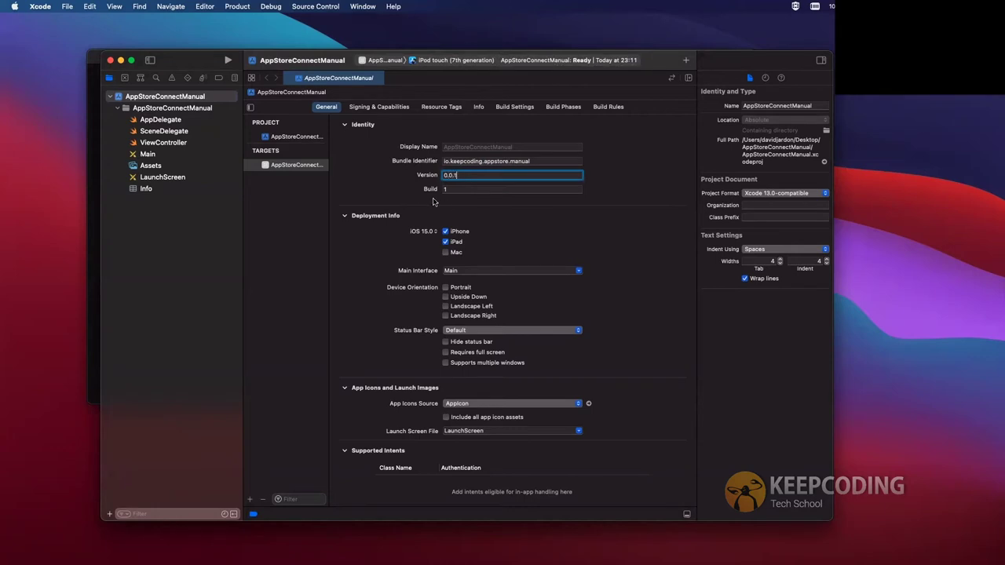
{"action": "key", "text": "Tab"}
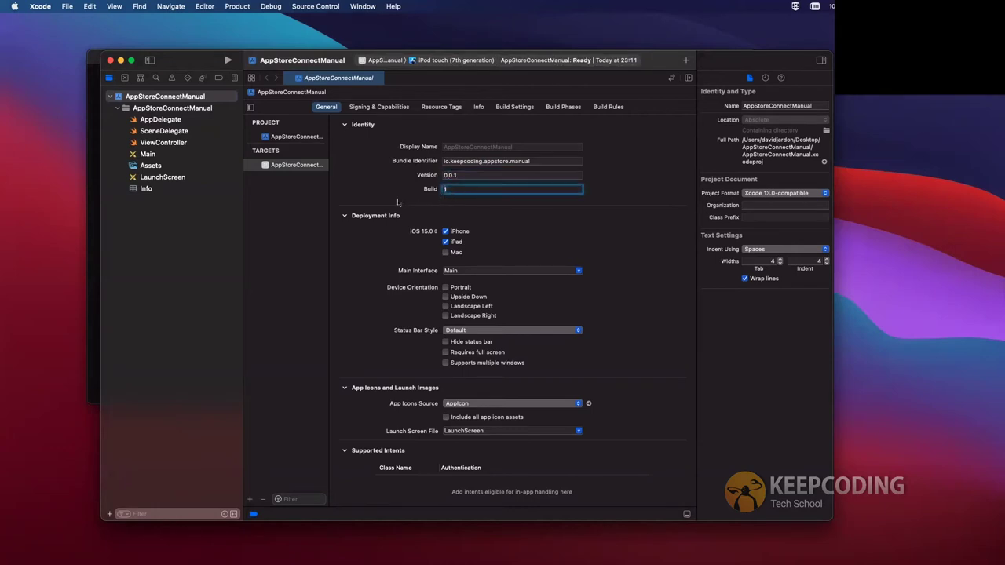
{"action": "left_click", "coordinate": [445, 242]}
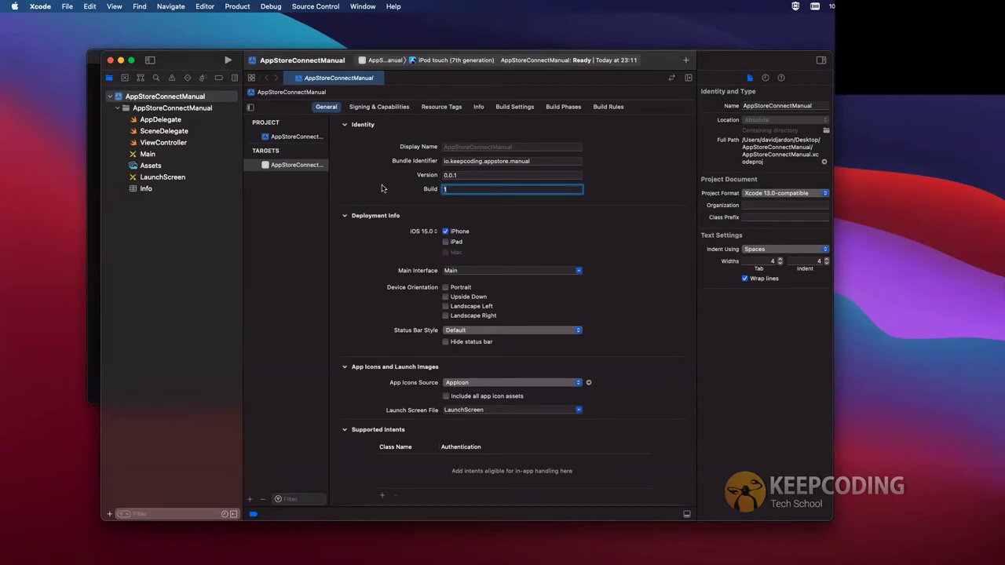
{"action": "left_click", "coordinate": [396, 110]}
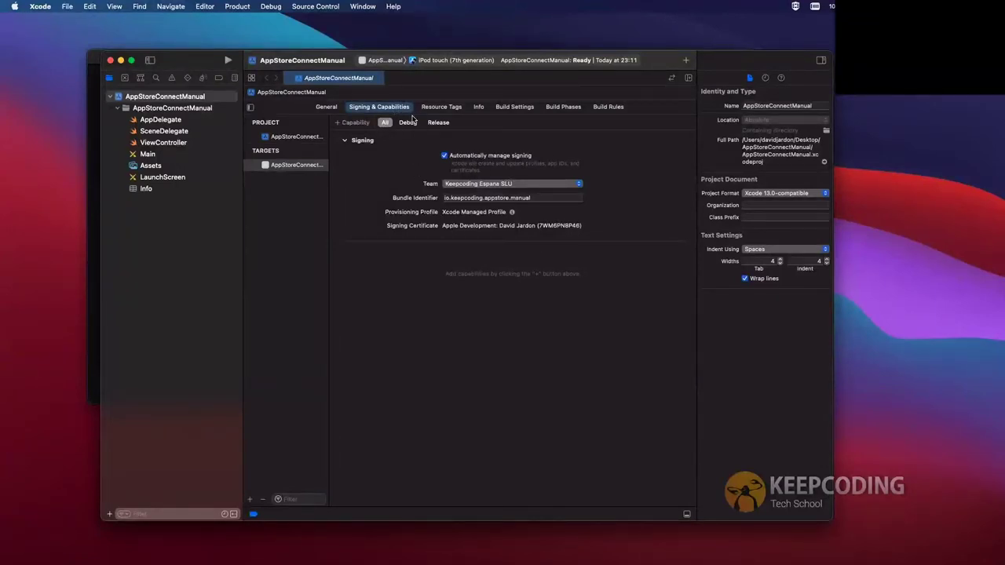
Uncheck Automatically manage signing and compare the Release and Debug signing values
{"action": "left_click", "coordinate": [436, 123]}
{"action": "left_click", "coordinate": [408, 123]}
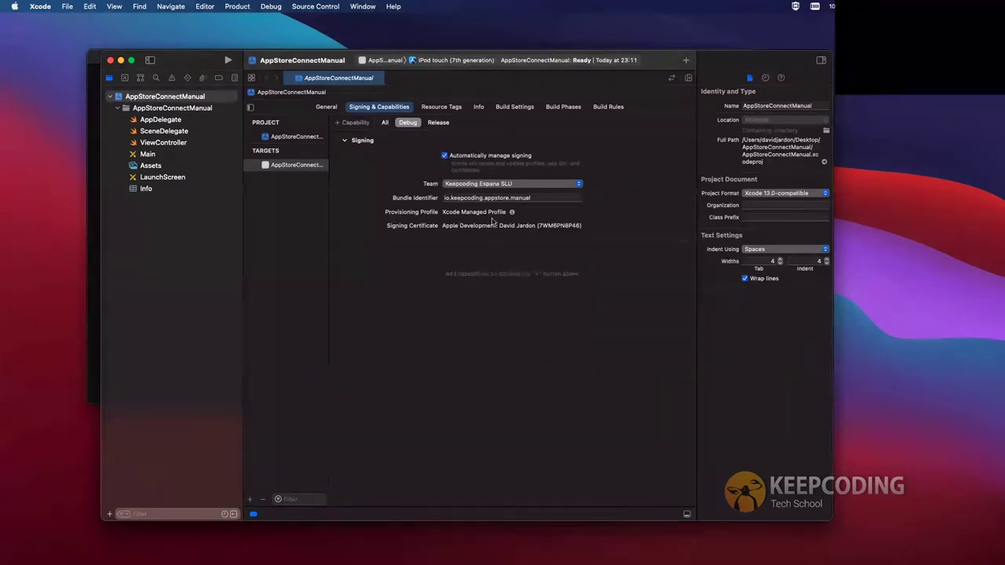
{"action": "left_click", "coordinate": [438, 123]}
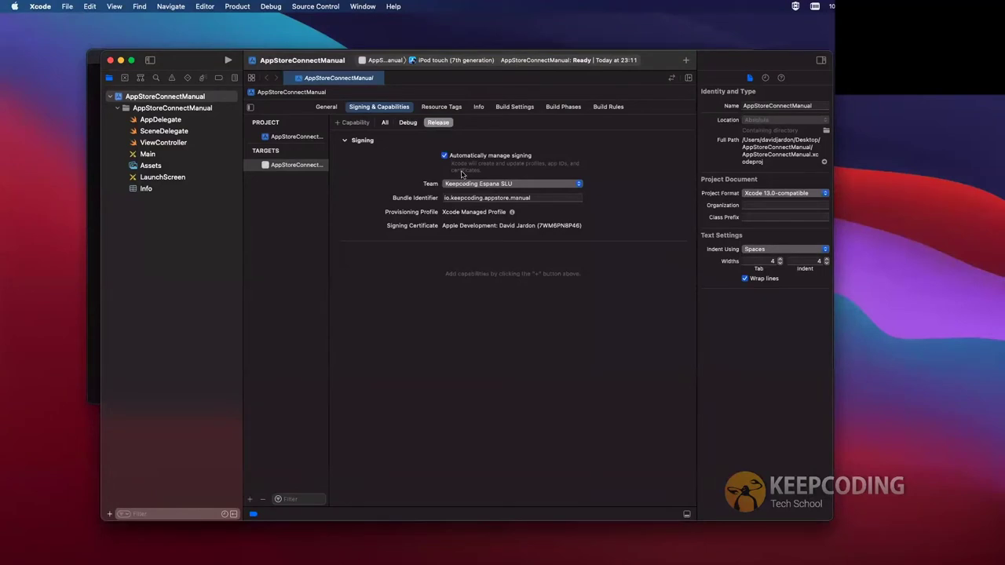
{"action": "left_click", "coordinate": [444, 155]}
{"action": "left_click", "coordinate": [408, 122]}
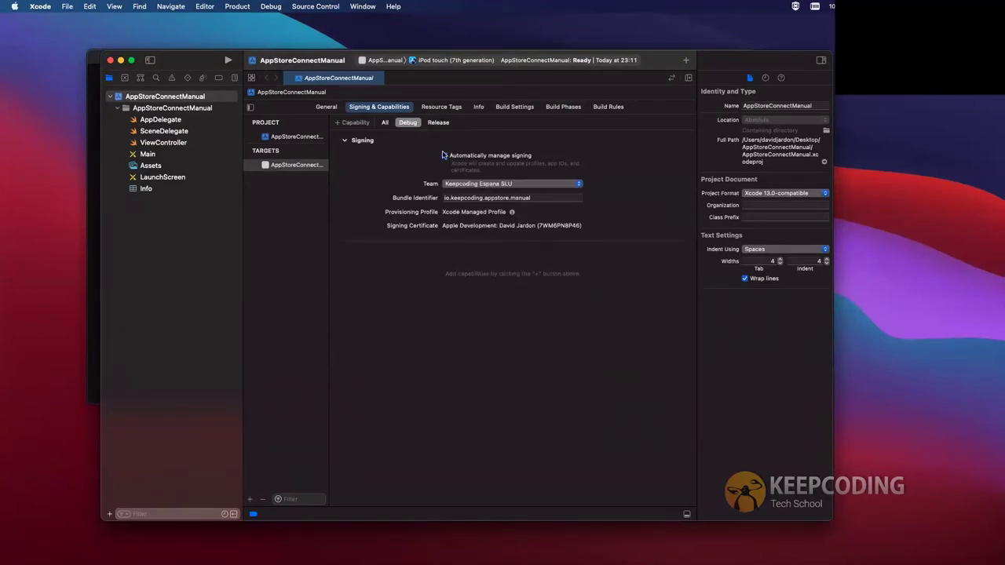
{"action": "left_click", "coordinate": [436, 123]}
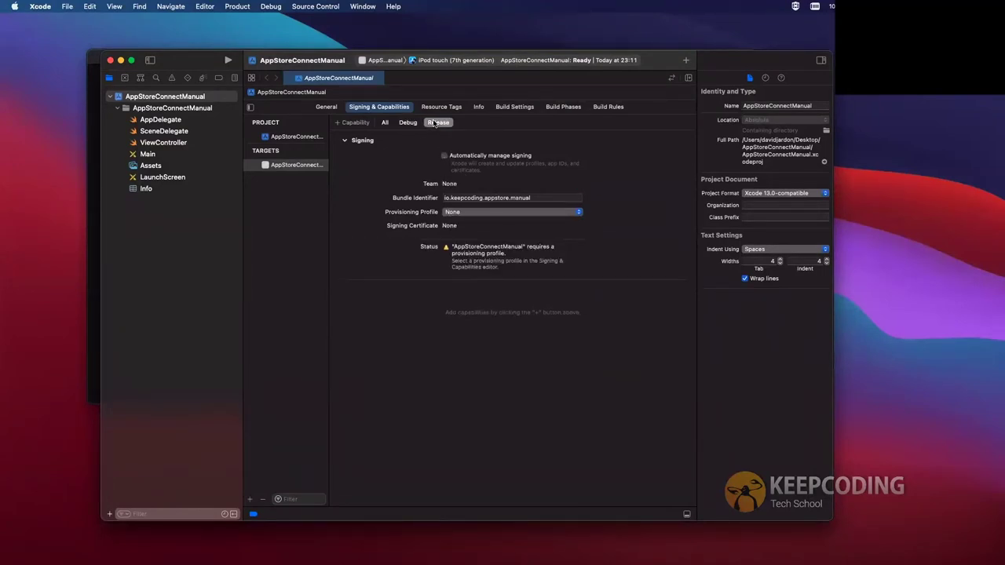
{"action": "left_click", "coordinate": [408, 123]}
{"action": "left_click", "coordinate": [131, 59]}
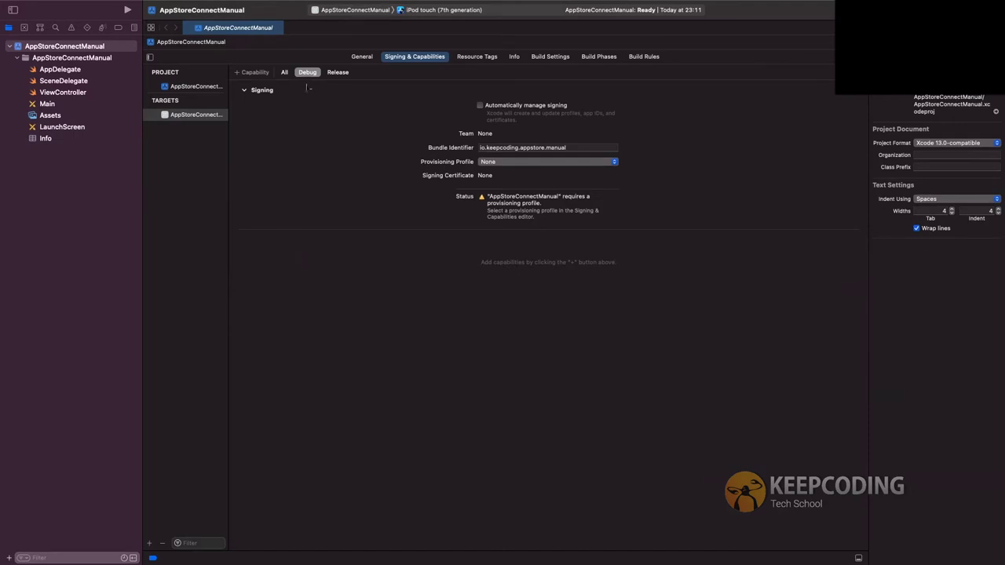
In the developer portal, go from the App ID to All Identifiers, then Certificates
{"action": "key", "text": "ctrl+Right"}
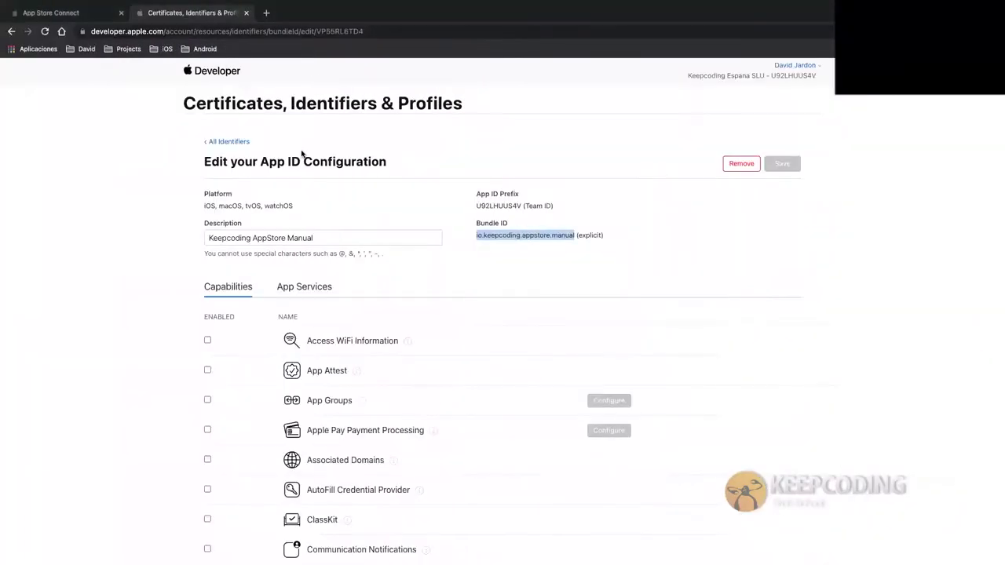
{"action": "left_click", "coordinate": [227, 142]}
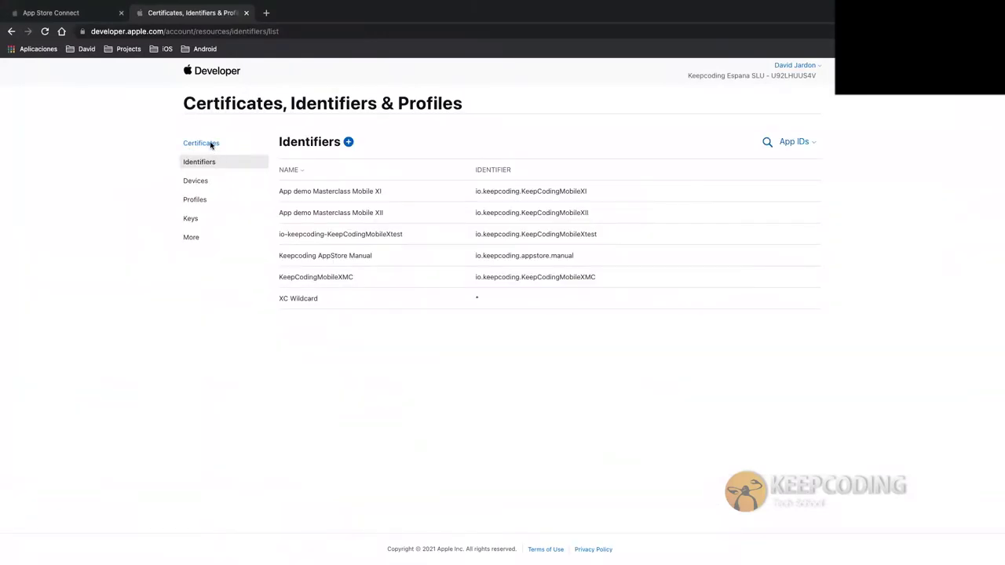
{"action": "left_click", "coordinate": [210, 144]}
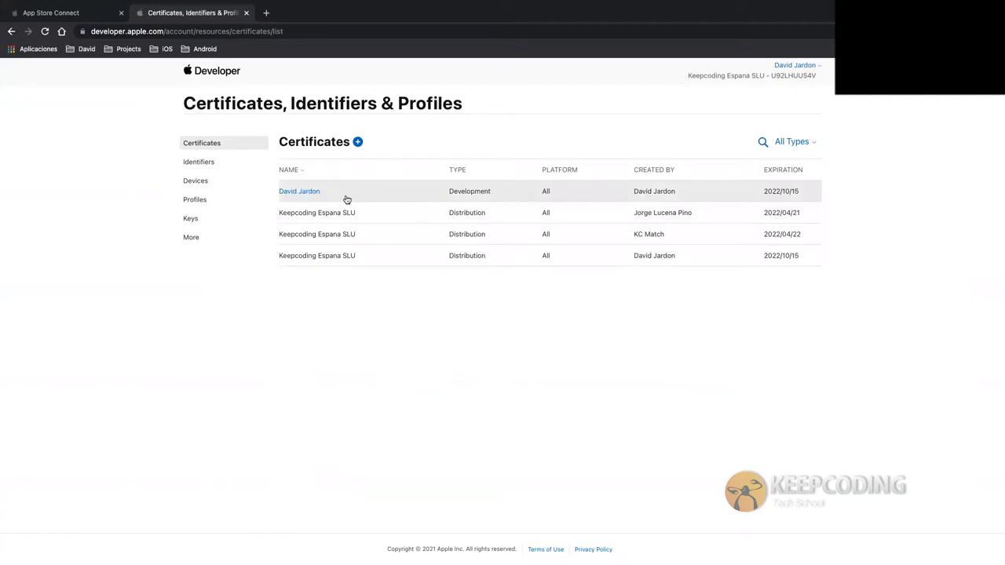
Begin a new Apple Development certificate and continue to the CSR upload page
{"action": "left_click", "coordinate": [356, 142]}
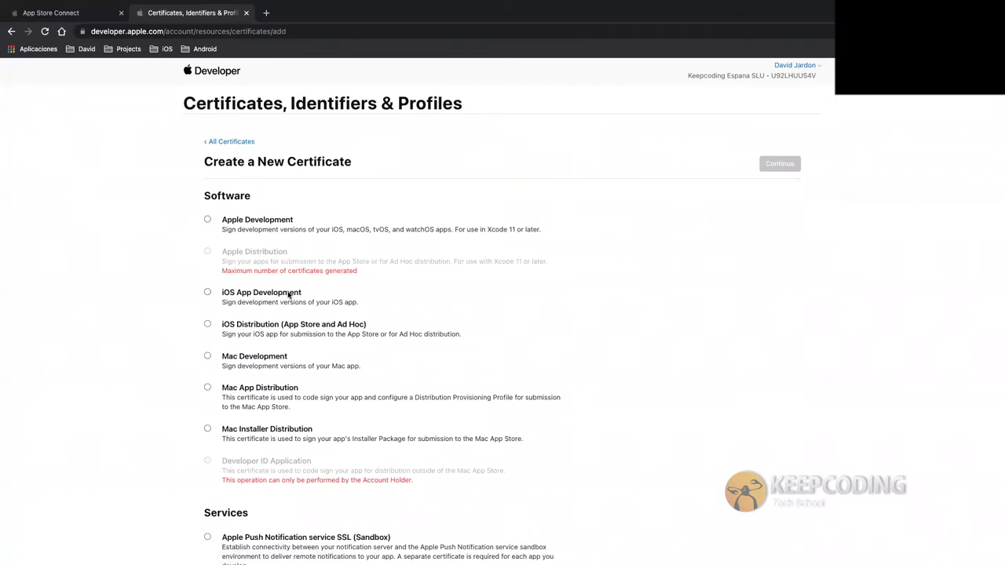
{"action": "left_click", "coordinate": [208, 221]}
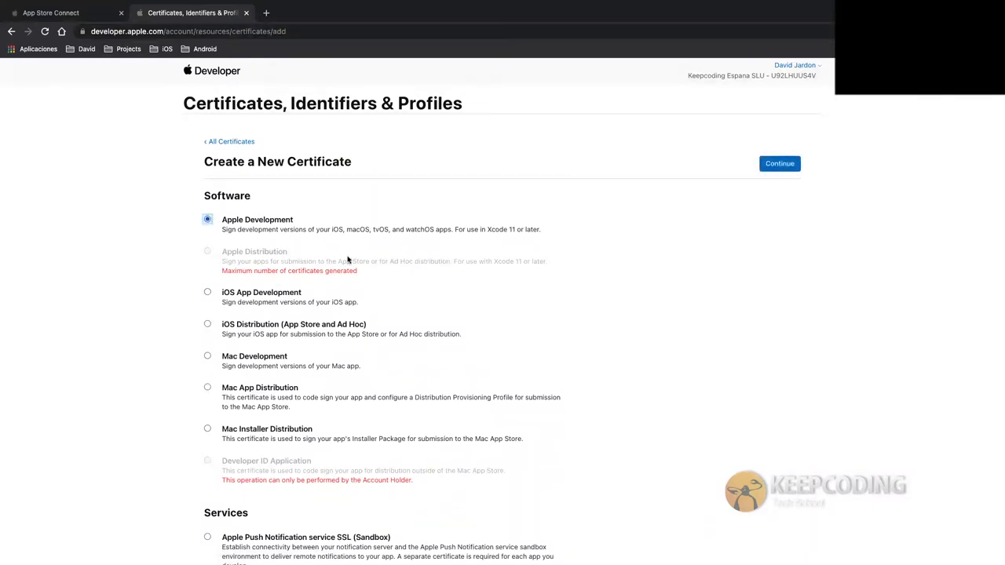
{"action": "left_click", "coordinate": [772, 164]}
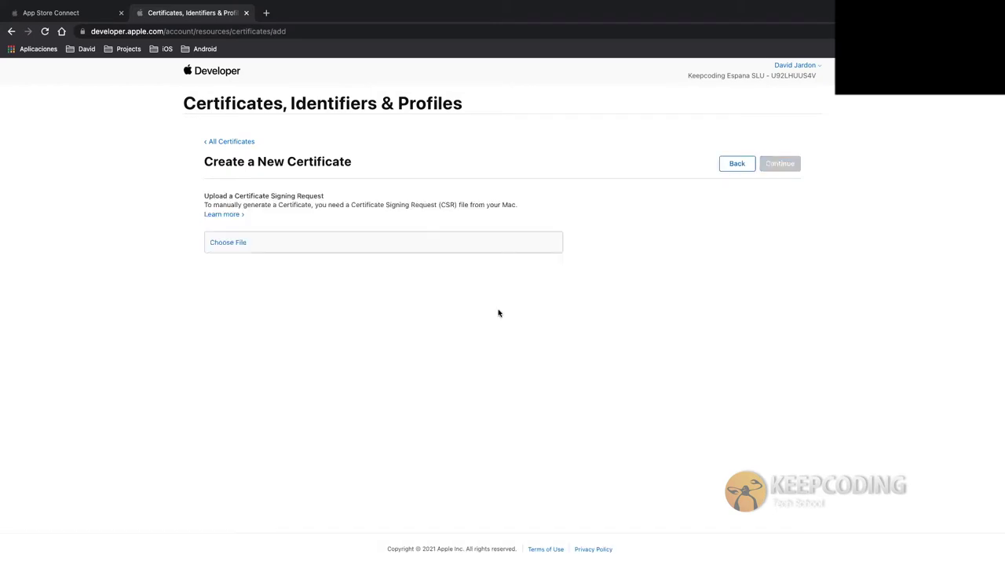
{"action": "triple_click", "coordinate": [251, 198]}
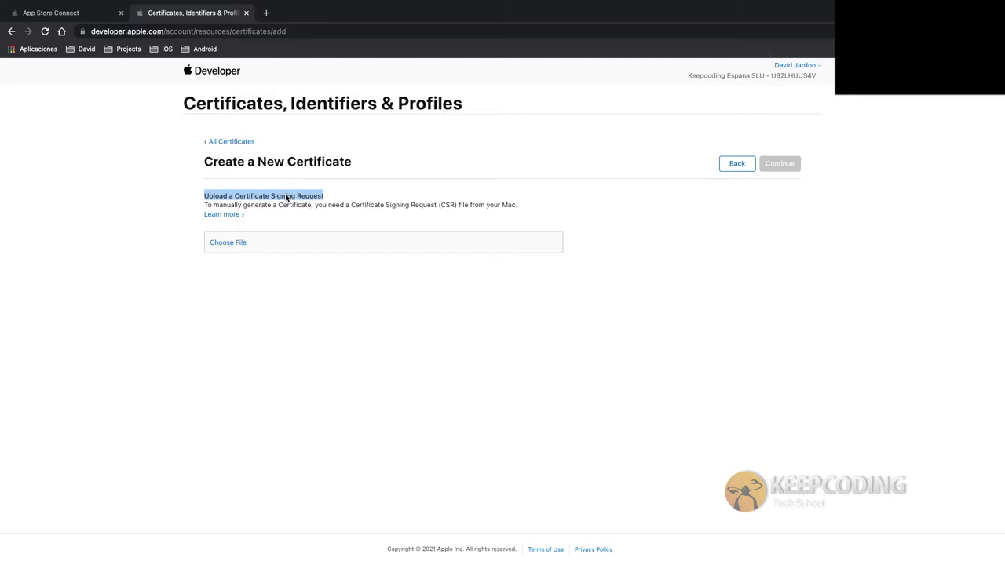
{"action": "key", "text": "ctrl+Left"}
{"action": "key", "text": "ctrl+Left"}
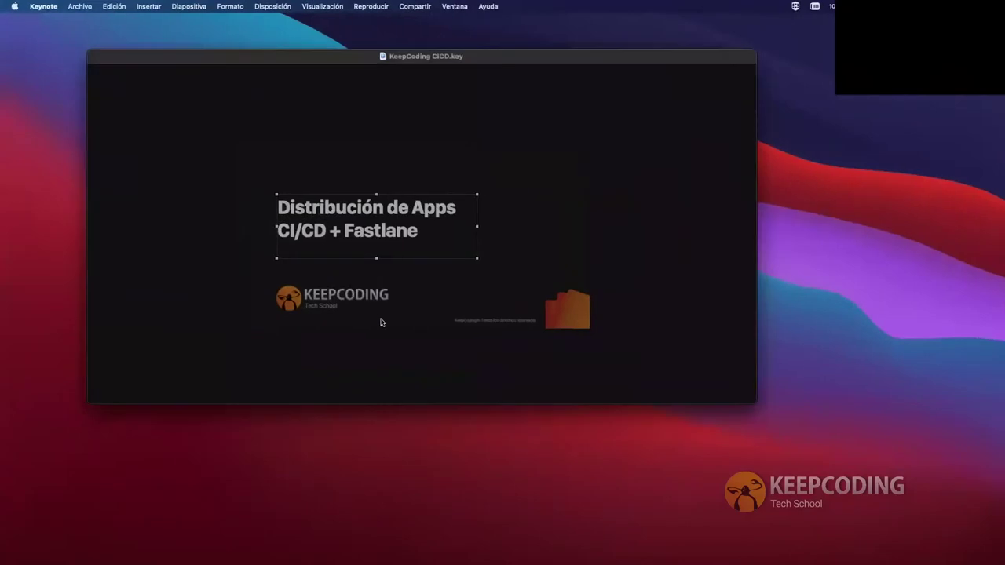
Launch Keychain Access via Spotlight and choose Request a Certificate from a Certificate Authority
{"action": "key", "text": "super+space"}
{"action": "type", "text": "keychain"}
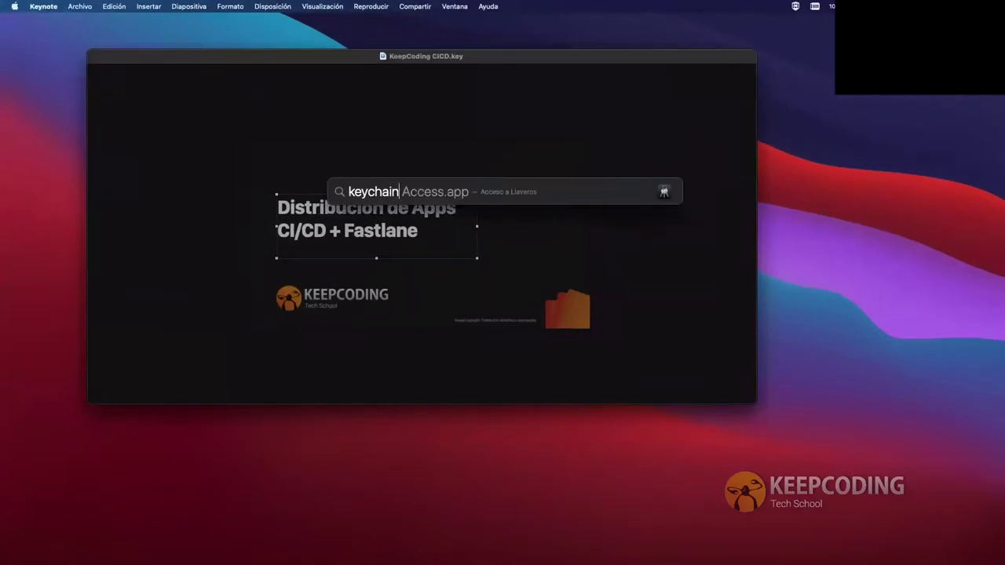
{"action": "key", "text": "Return"}
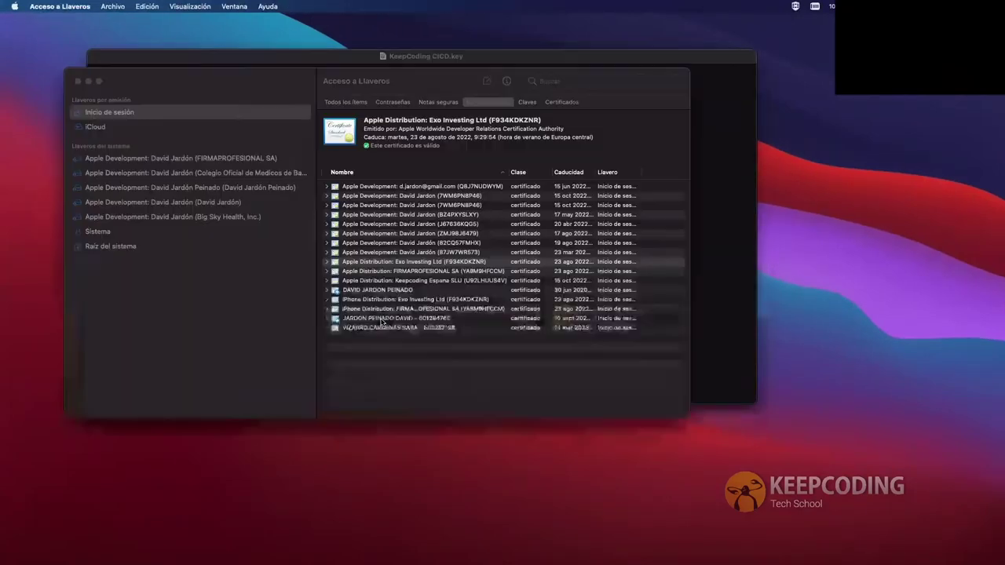
{"action": "left_click", "coordinate": [75, 6]}
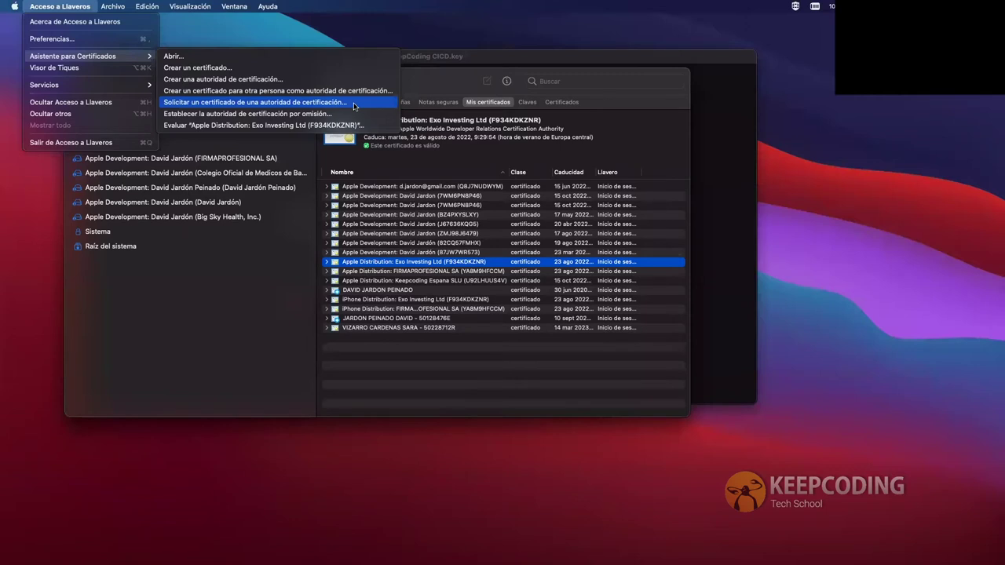
{"action": "left_click", "coordinate": [354, 103]}
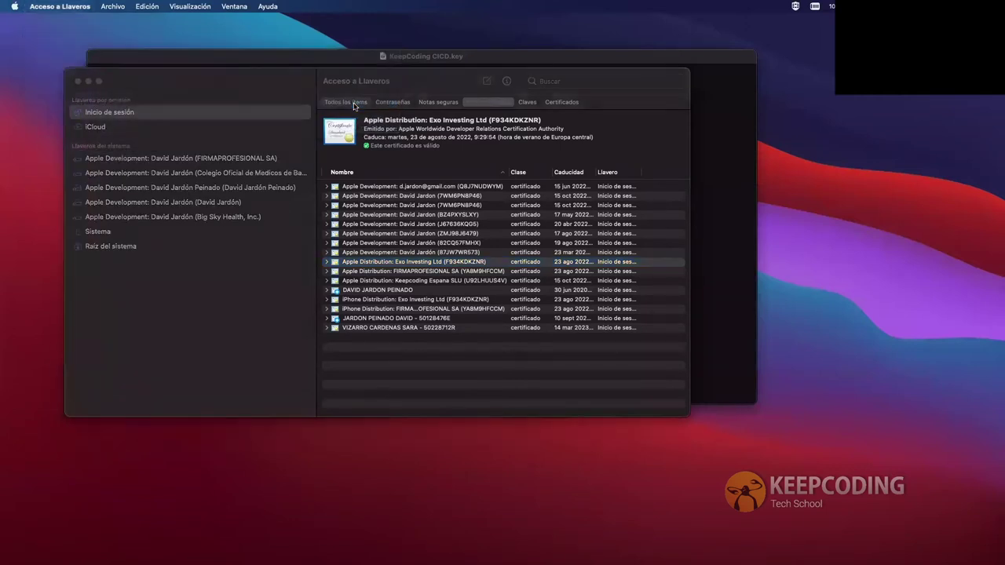
In Certificate Assistant, choose 'Saved to disk' for the request and continue
{"action": "key", "text": "Return"}
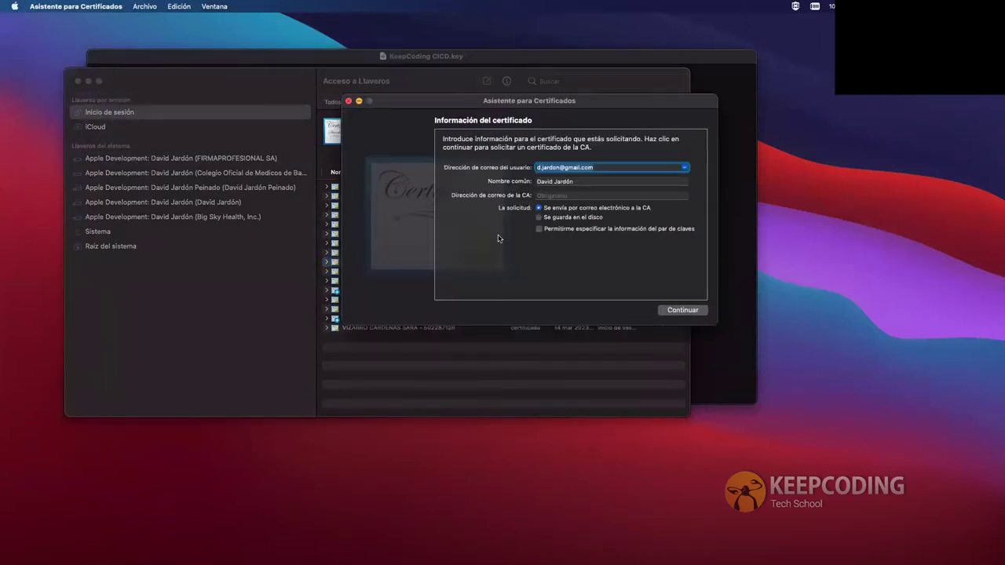
{"action": "left_click_drag", "start_coordinate": [588, 105], "coordinate": [431, 118]}
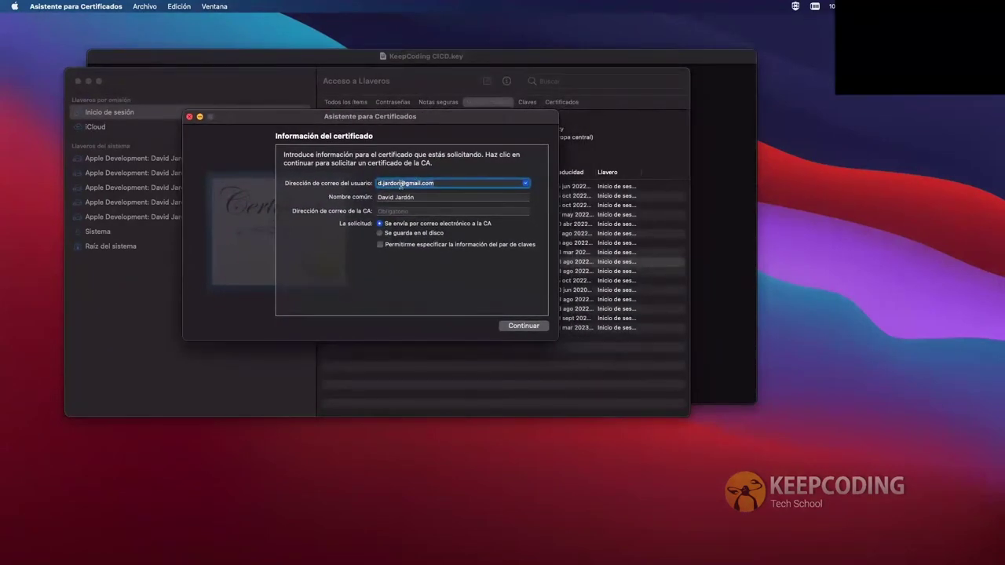
{"action": "key", "text": "Tab"}
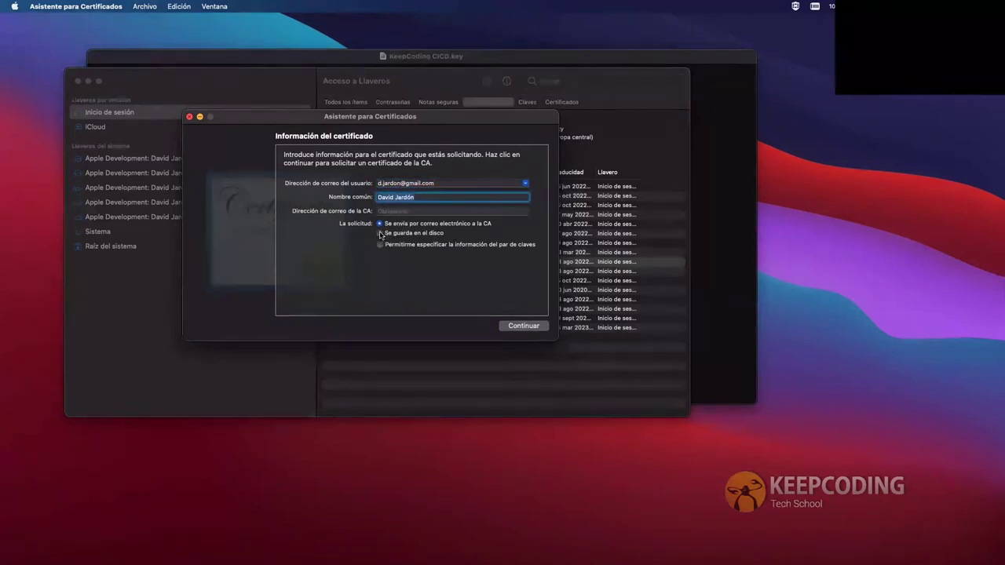
{"action": "left_click", "coordinate": [381, 233]}
{"action": "left_click", "coordinate": [514, 326]}
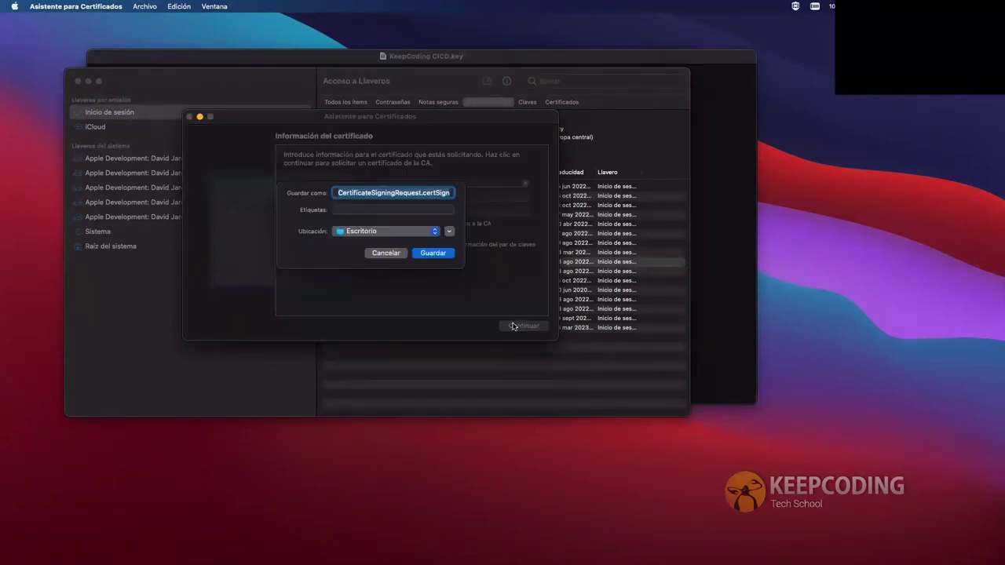
Save CertificateSigningRequest.certSigningRequest into Descargas without replacing the existing file
{"action": "left_click", "coordinate": [433, 252]}
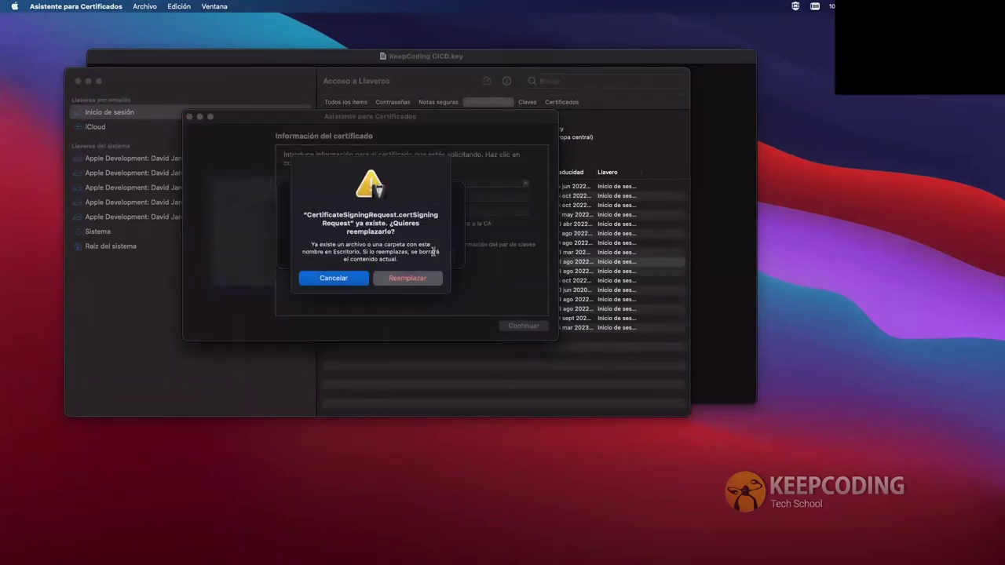
{"action": "left_click", "coordinate": [402, 276]}
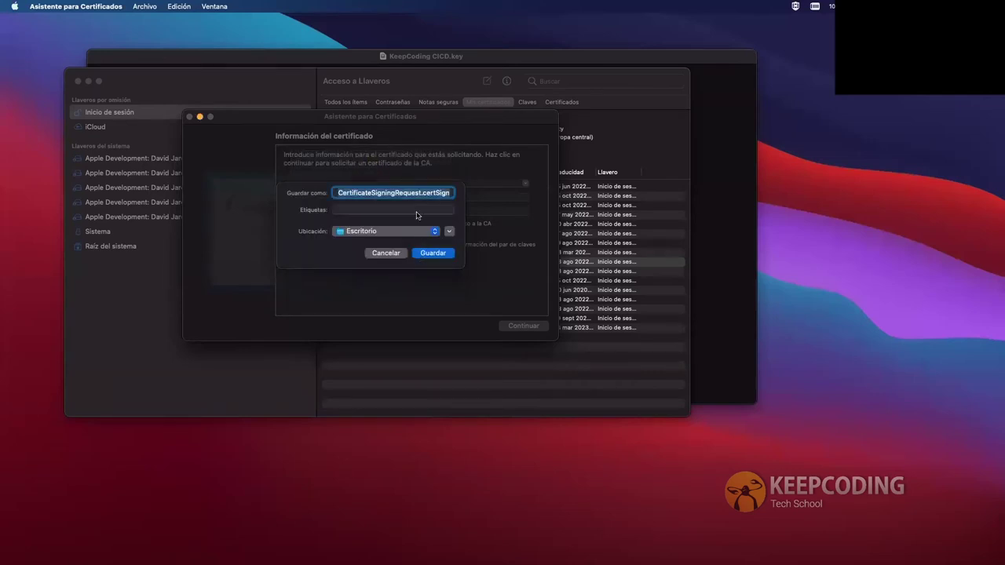
{"action": "left_click", "coordinate": [400, 231]}
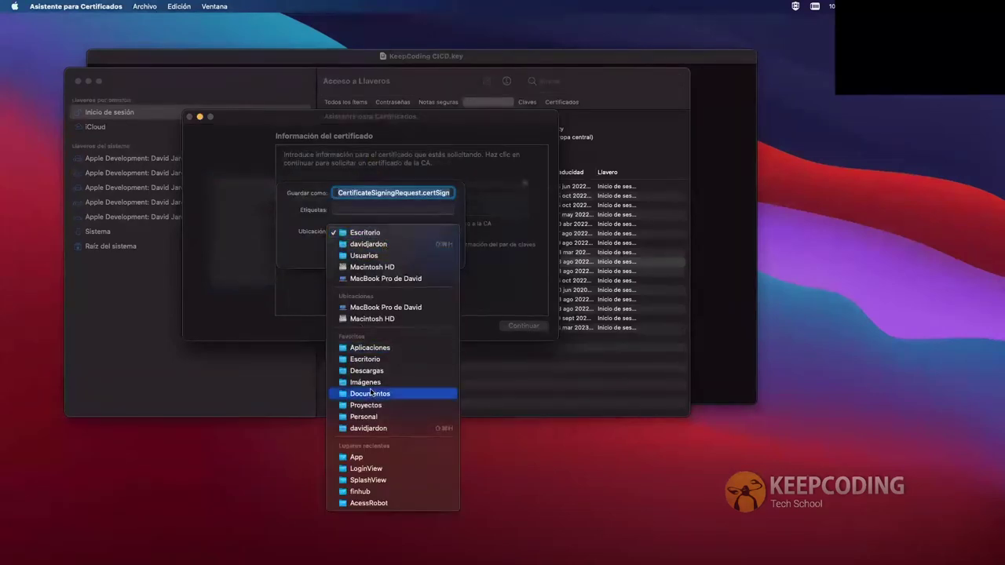
{"action": "left_click", "coordinate": [371, 372]}
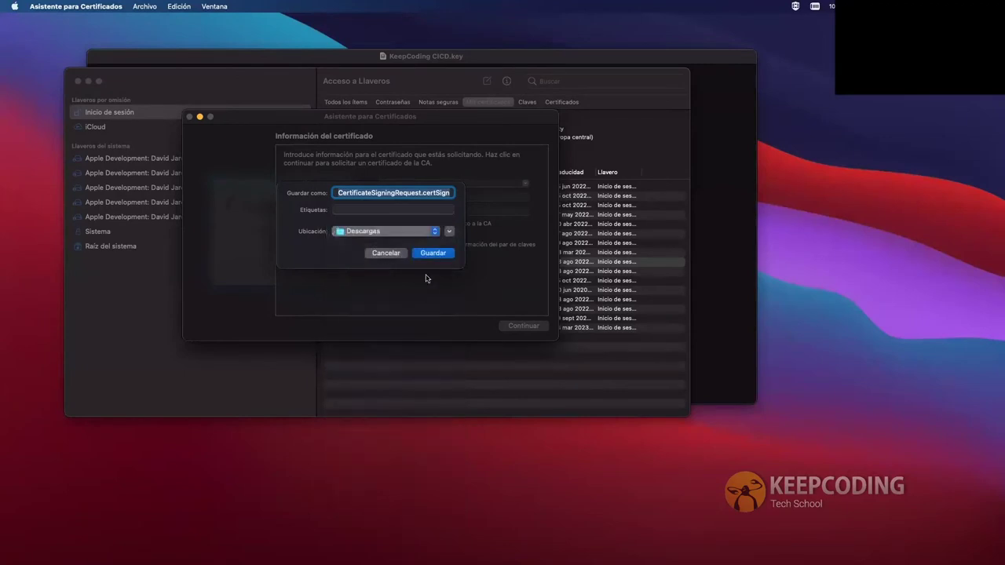
{"action": "left_click", "coordinate": [432, 252]}
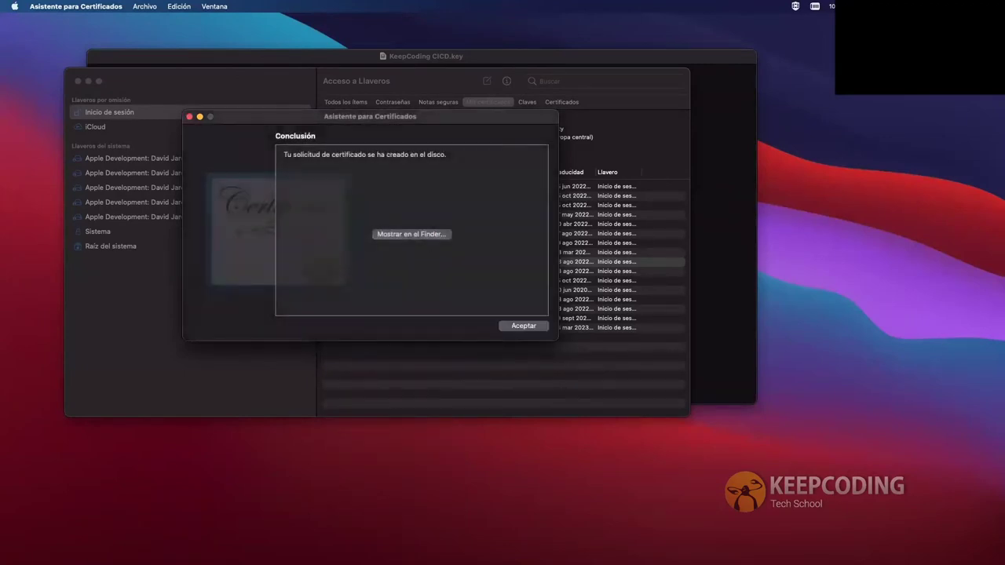
Reveal the CertificateSigningRequest file in Finder, close Certificate Assistant, and move the file aside
{"action": "left_click", "coordinate": [404, 235]}
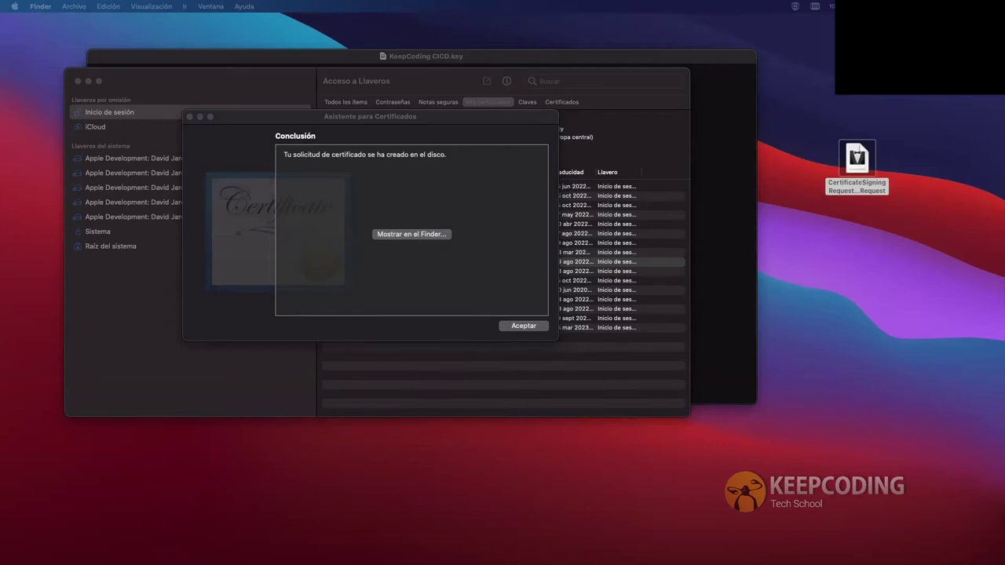
{"action": "left_click", "coordinate": [535, 326]}
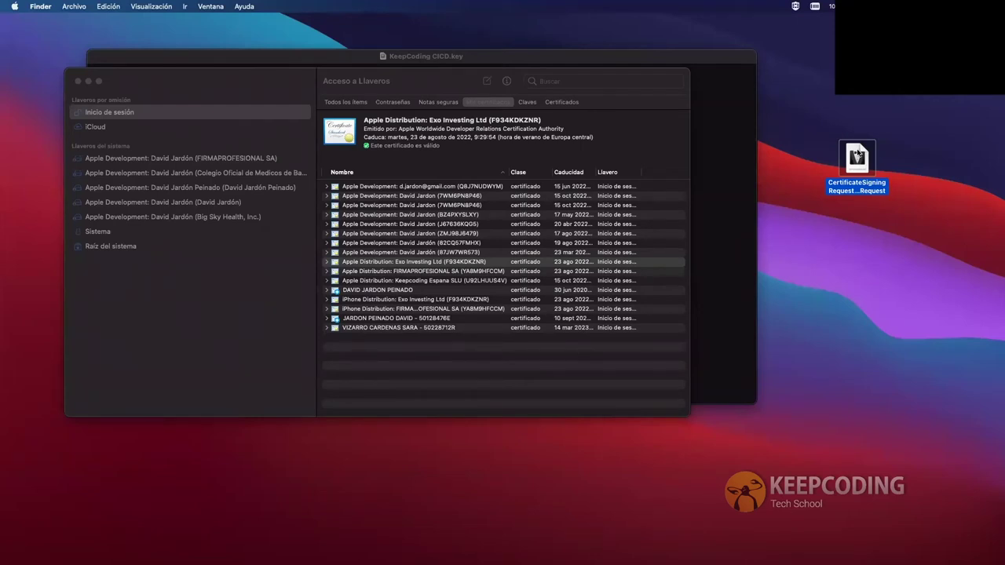
{"action": "left_click_drag", "start_coordinate": [857, 155], "coordinate": [705, 550]}
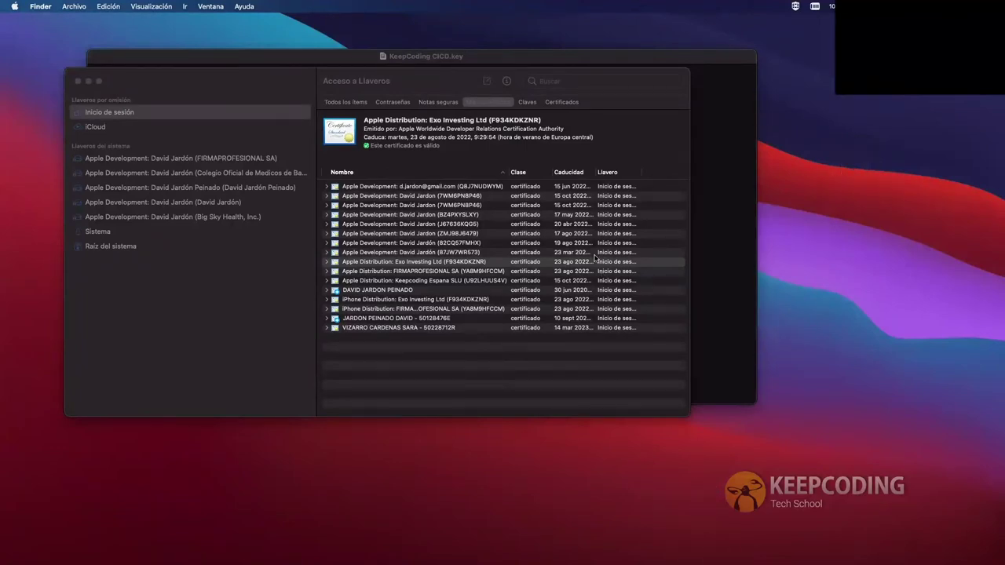
{"action": "key", "text": "ctrl+Right"}
{"action": "key", "text": "ctrl+Right"}
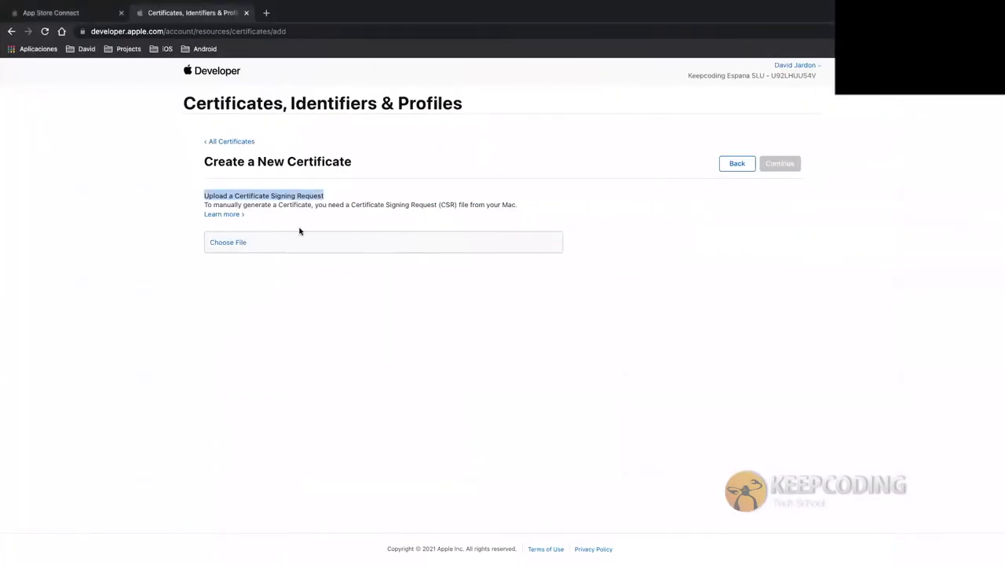
Upload the CertificateSigningRequest file to generate the Development certificate
{"action": "left_click", "coordinate": [233, 245]}
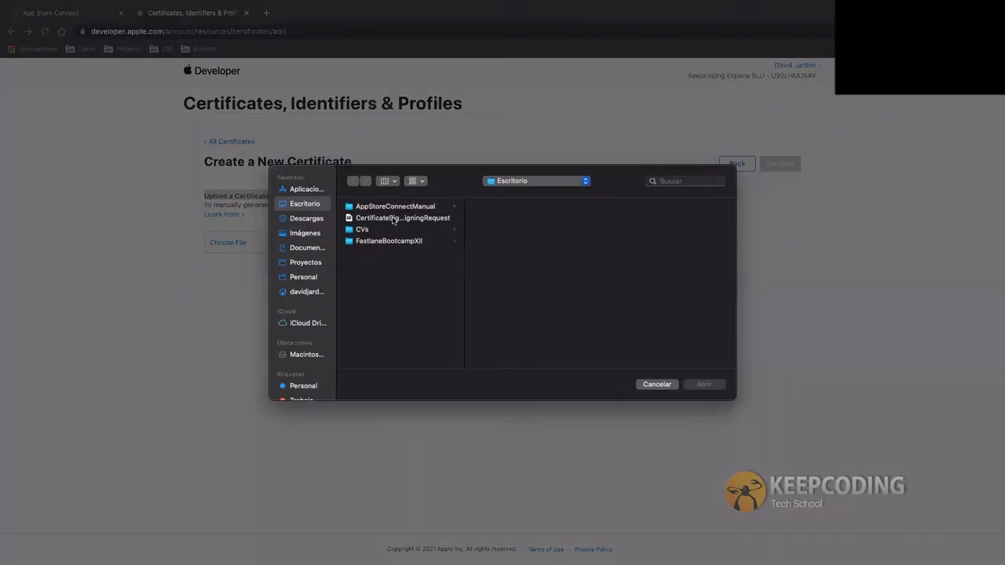
{"action": "double_click", "coordinate": [391, 215]}
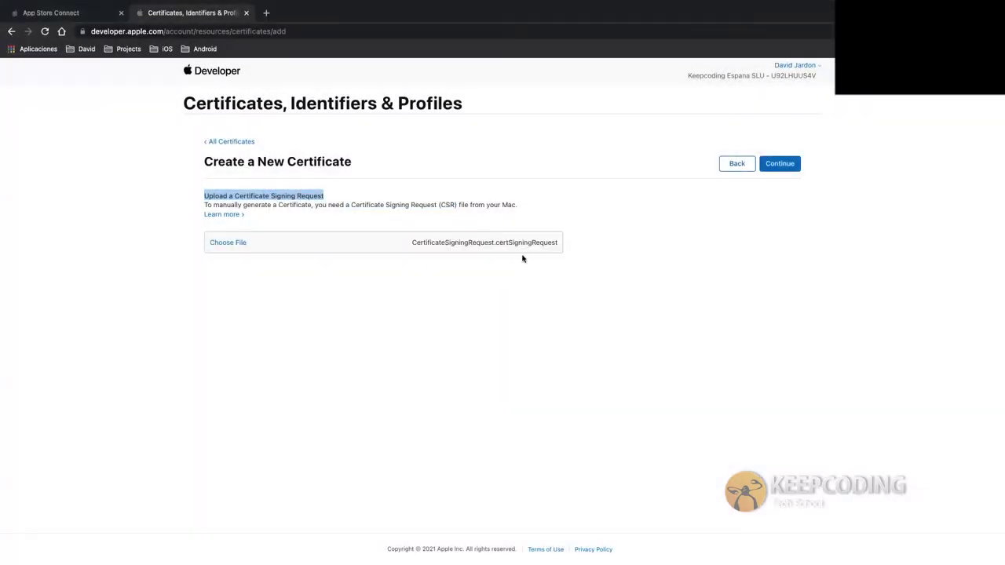
{"action": "left_click", "coordinate": [766, 168]}
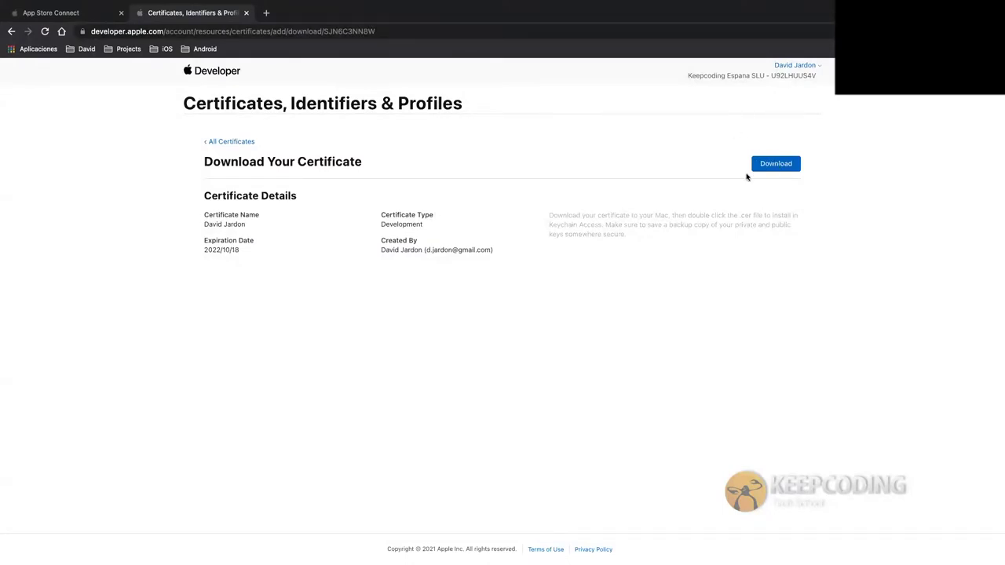
Review the certificate installation and backup notes, then return to All Certificates
{"action": "left_click_drag", "start_coordinate": [666, 217], "coordinate": [549, 218]}
{"action": "left_click", "coordinate": [628, 225]}
{"action": "left_click_drag", "start_coordinate": [636, 238], "coordinate": [603, 223]}
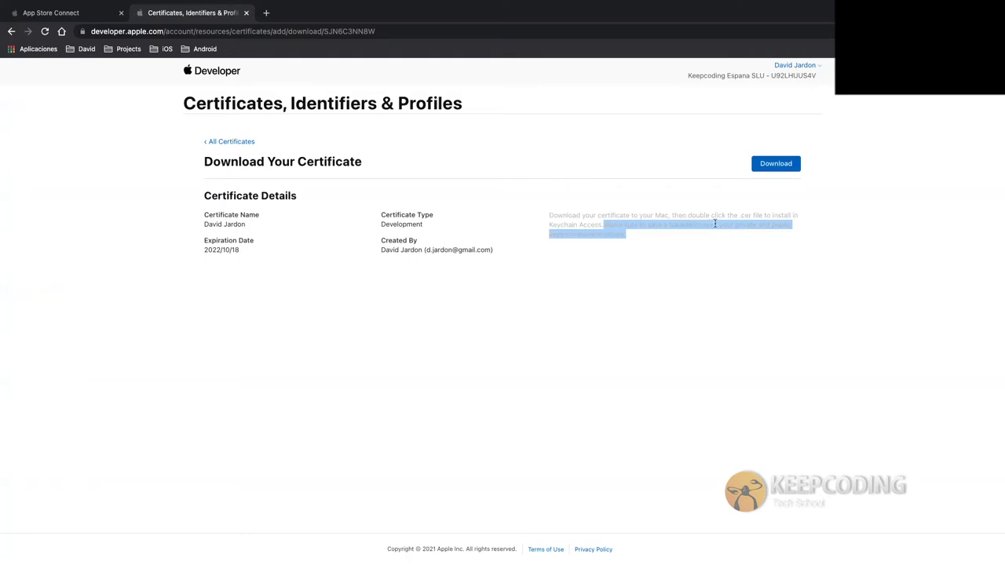
{"action": "left_click", "coordinate": [740, 225]}
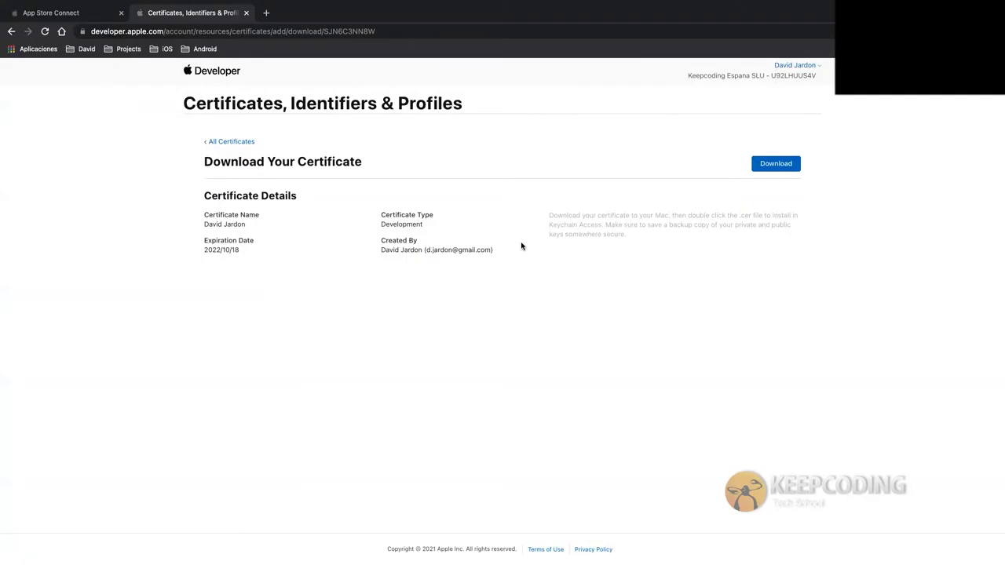
{"action": "left_click", "coordinate": [213, 141]}
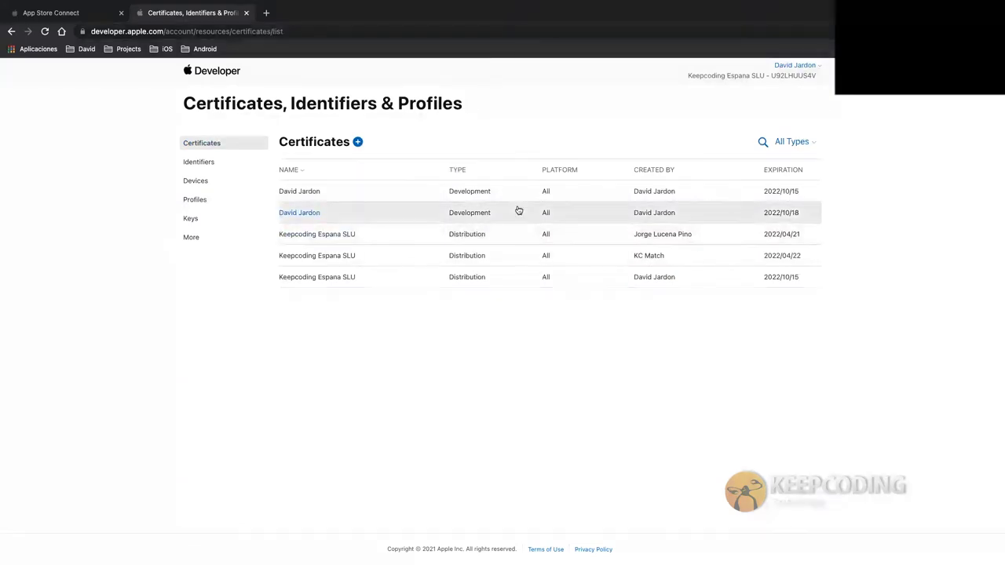
{"action": "left_click", "coordinate": [631, 213]}
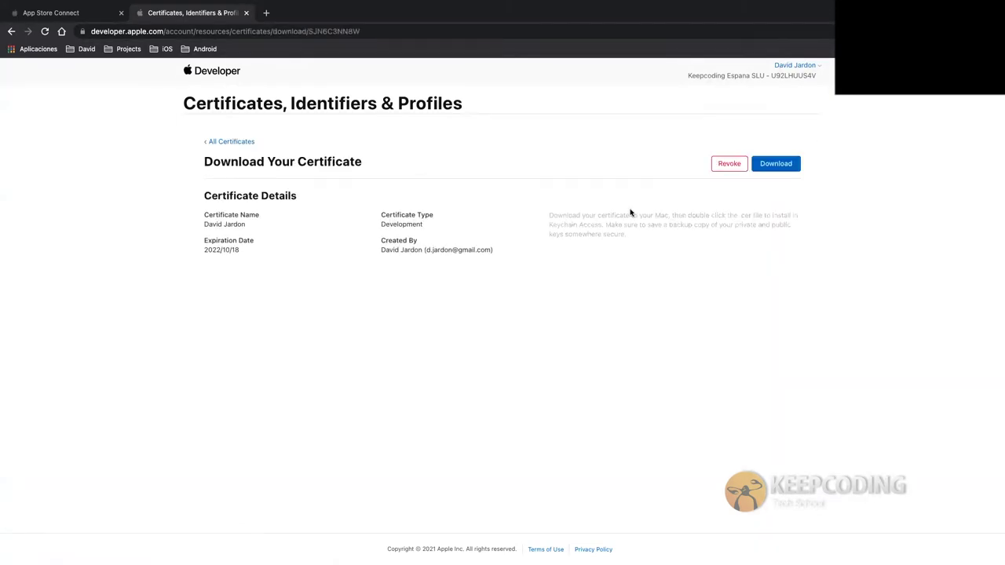
{"action": "left_click", "coordinate": [730, 165]}
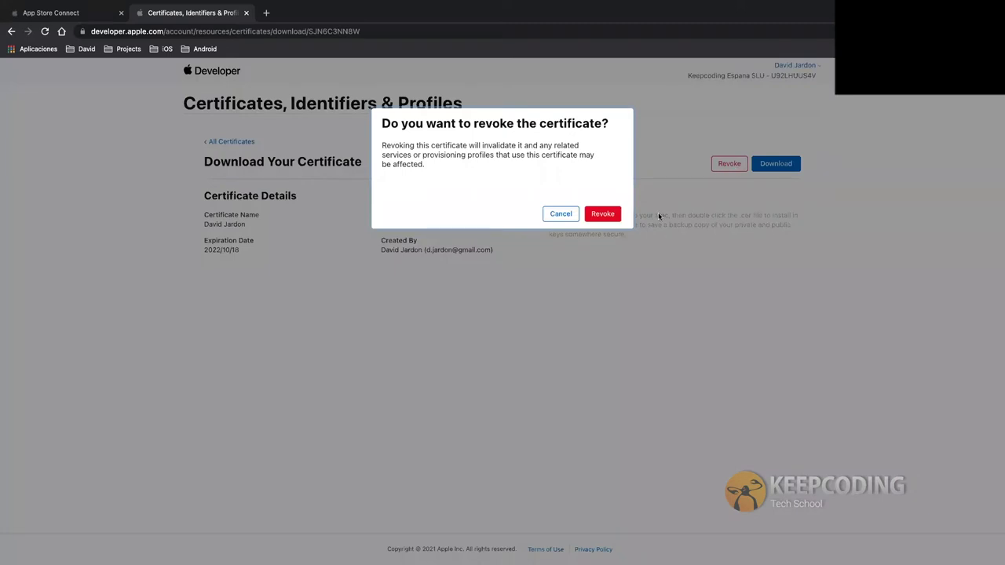
{"action": "left_click", "coordinate": [603, 214]}
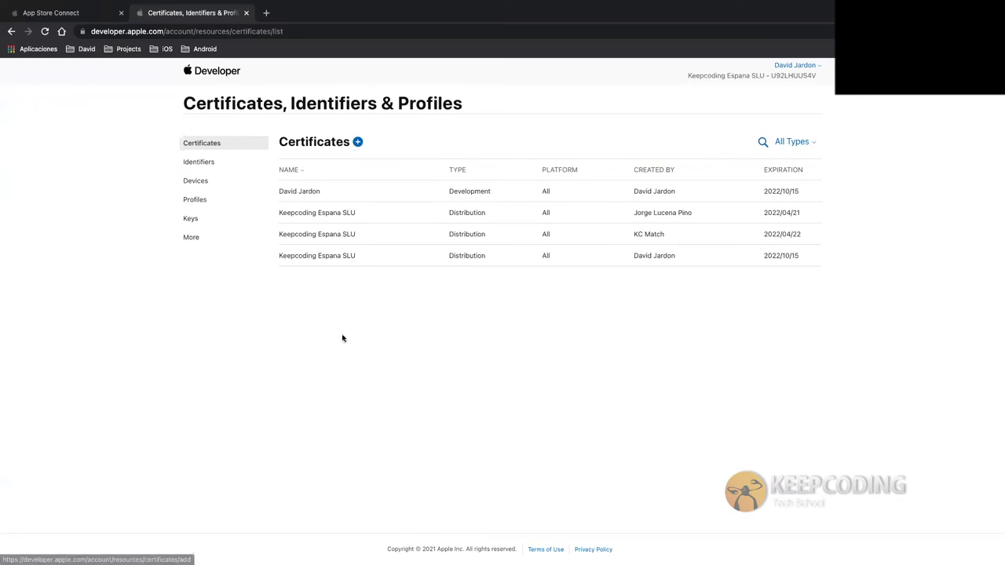
{"action": "key", "text": "ctrl+Left"}
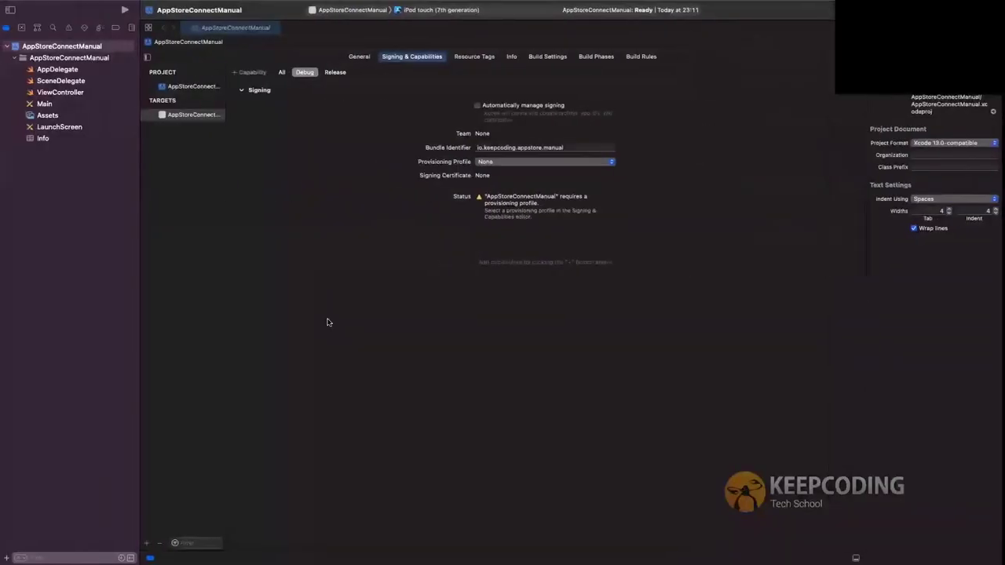
{"action": "key", "text": "super+space"}
{"action": "type", "text": "key"}
{"action": "key", "text": "Return"}
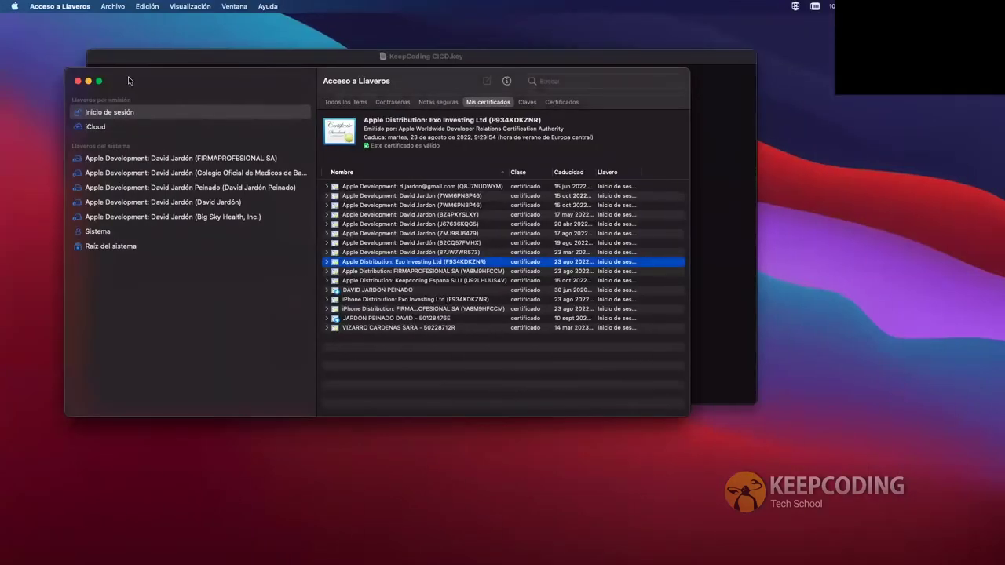
{"action": "left_click", "coordinate": [65, 8]}
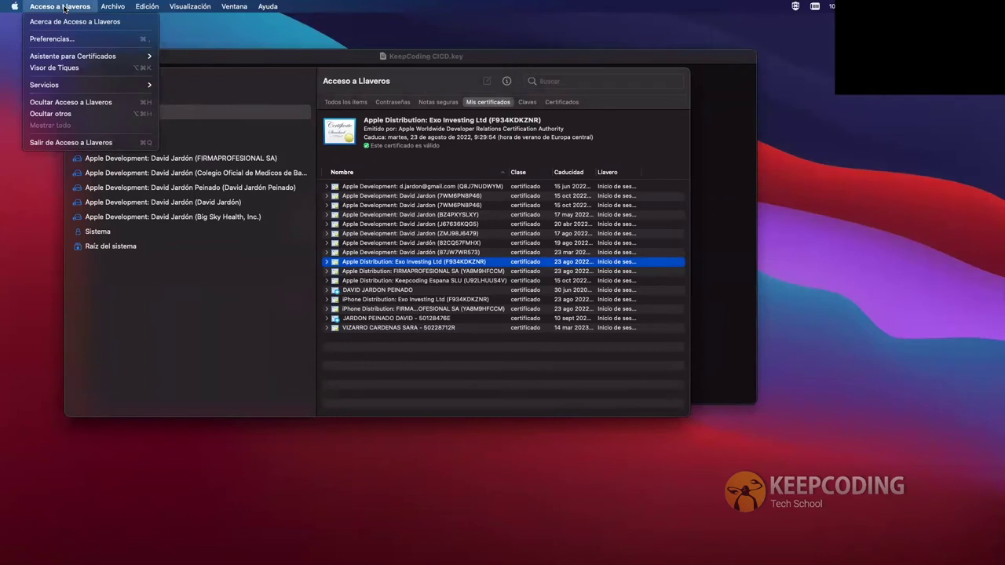
{"action": "mouse_move", "coordinate": [85, 56]}
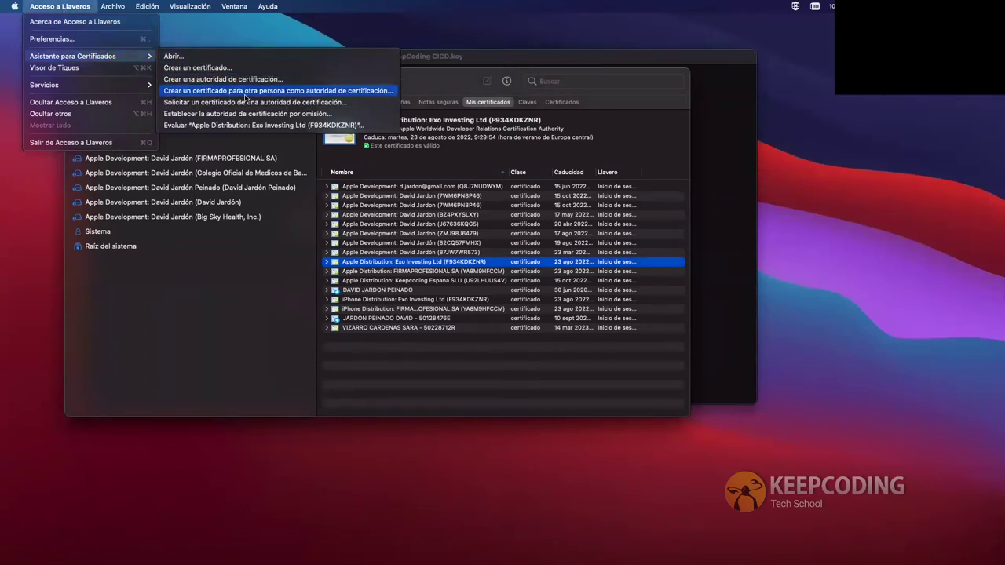
{"action": "left_click", "coordinate": [360, 105]}
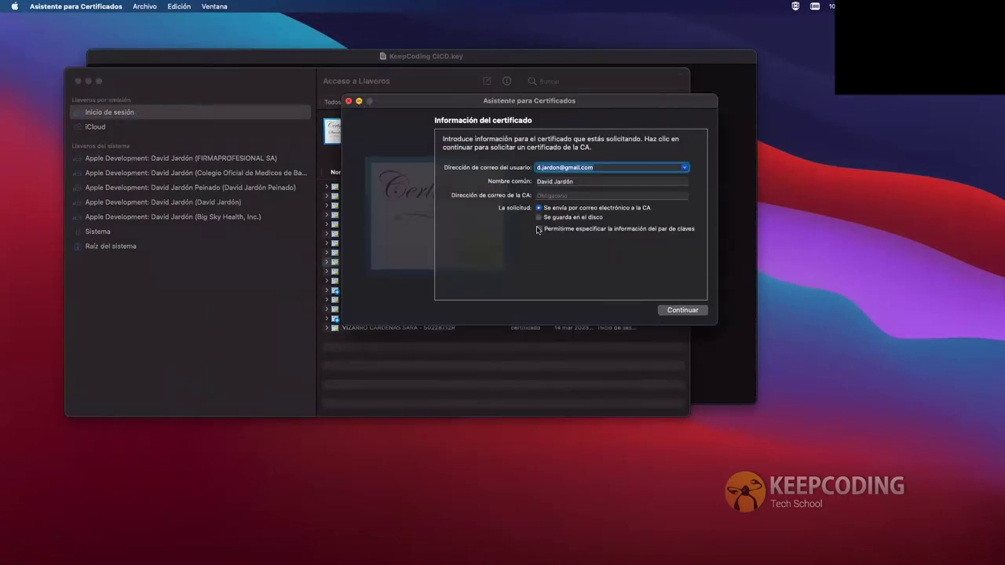
{"action": "left_click", "coordinate": [538, 218]}
{"action": "left_click", "coordinate": [348, 102]}
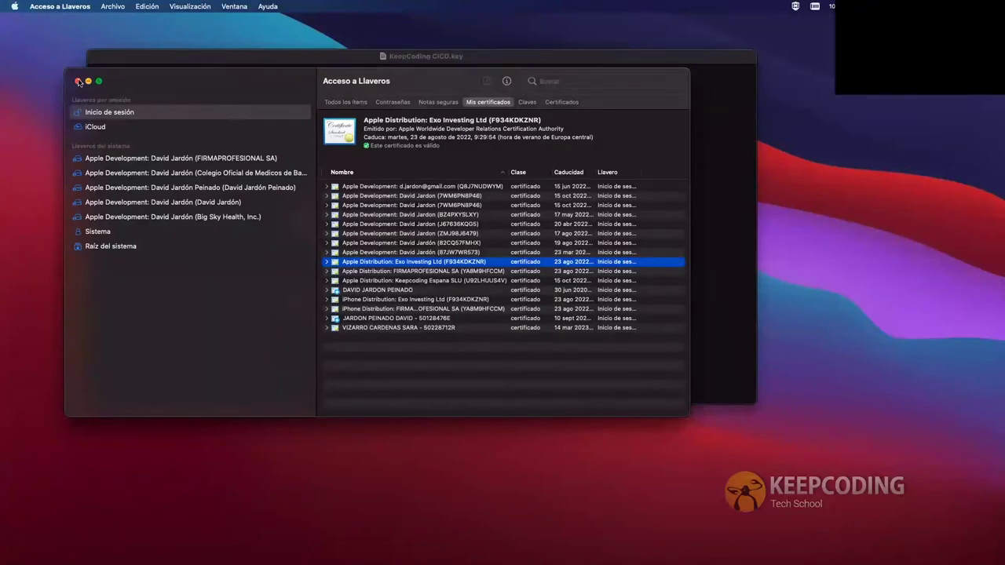
{"action": "left_click", "coordinate": [78, 81]}
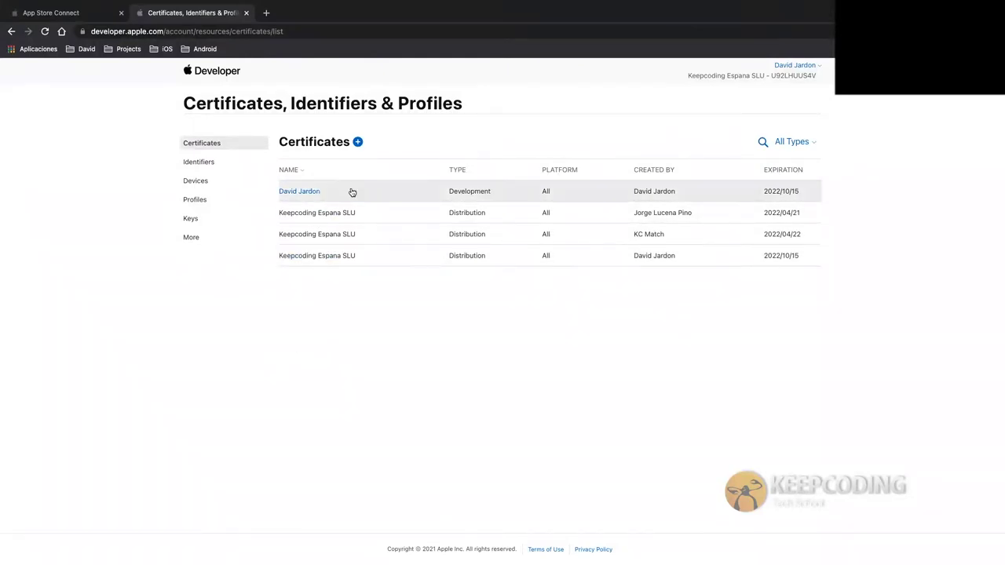
Review the Identifiers, Devices and Profiles lists, then start a new provisioning profile
{"action": "left_click", "coordinate": [215, 163]}
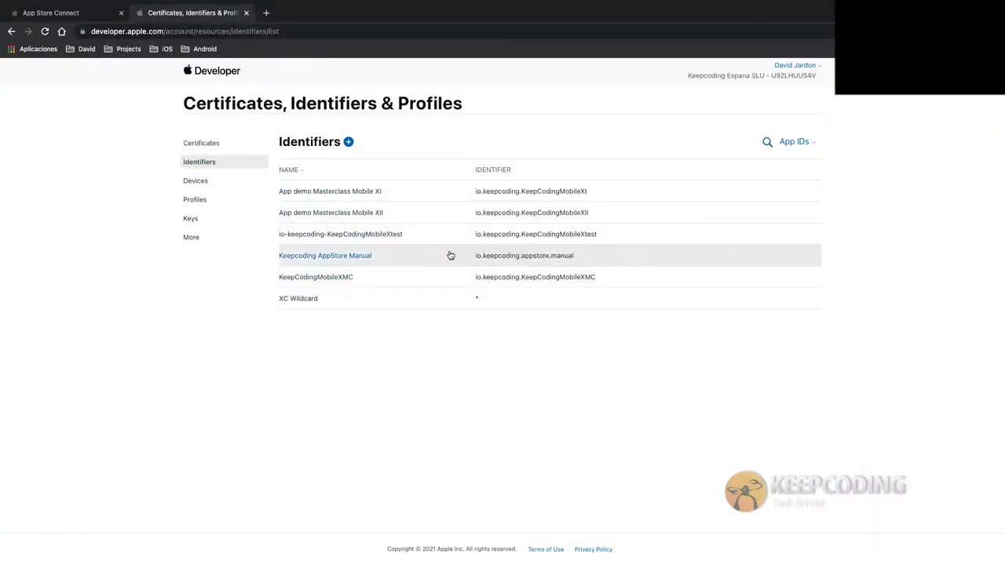
{"action": "left_click", "coordinate": [214, 180]}
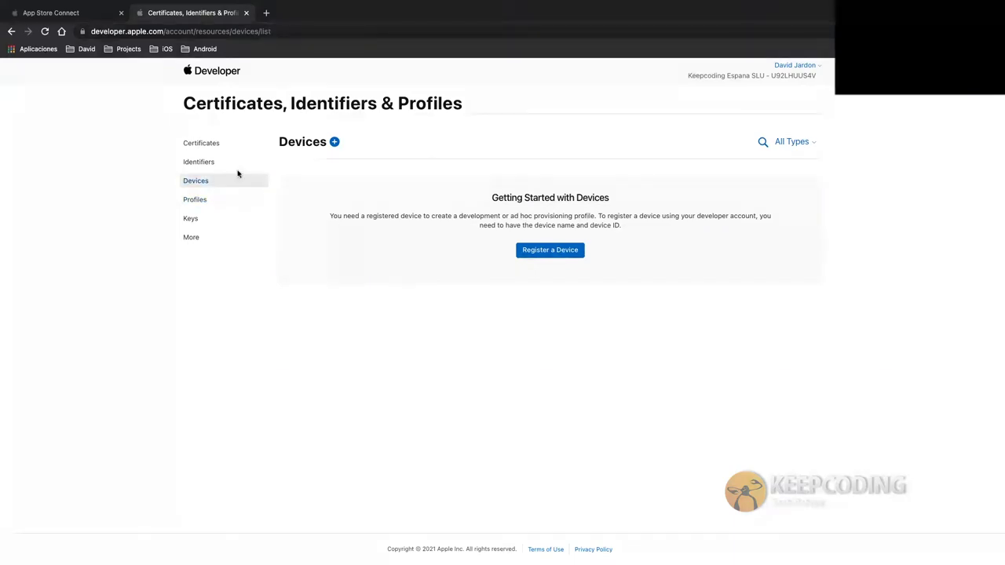
{"action": "left_click", "coordinate": [224, 200]}
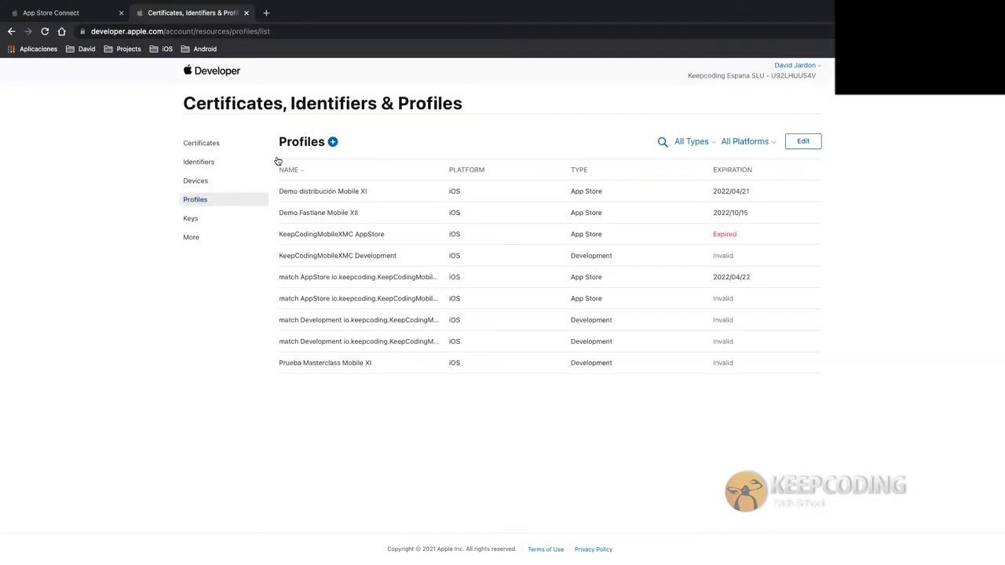
{"action": "left_click", "coordinate": [333, 142]}
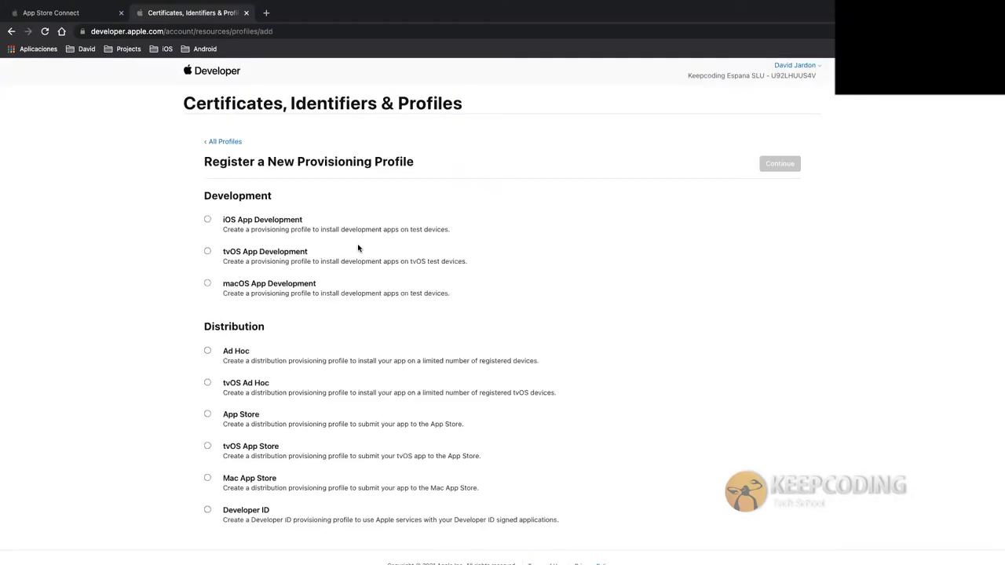
Take an iOS App Development profile to App ID selection, then back out to the Devices page
{"action": "left_click", "coordinate": [248, 220]}
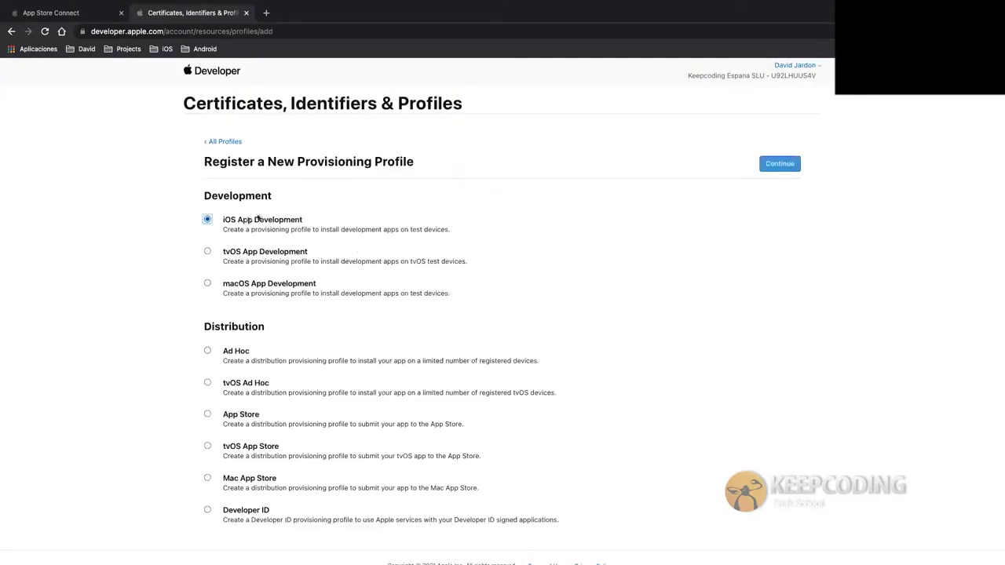
{"action": "left_click", "coordinate": [777, 164]}
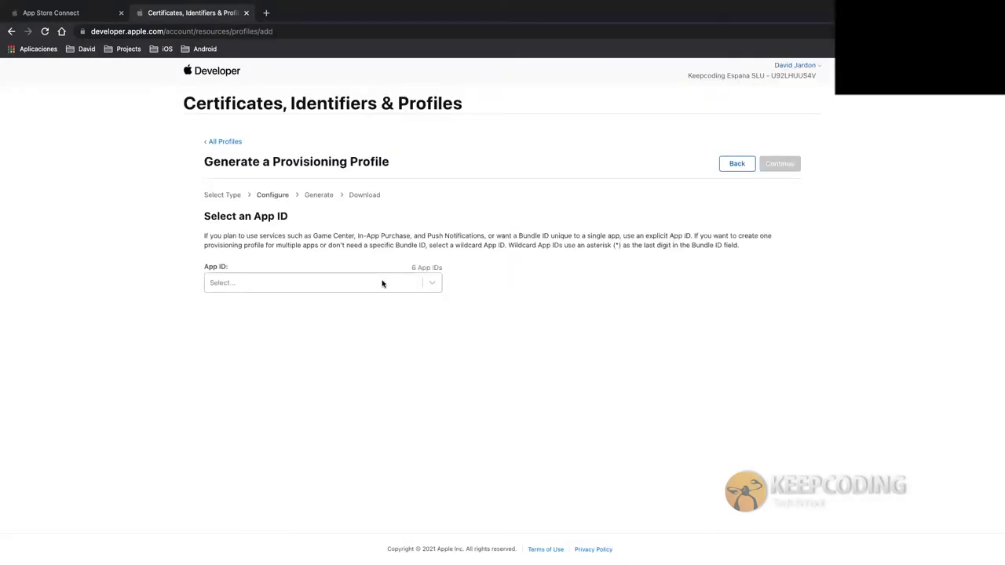
{"action": "left_click", "coordinate": [383, 283]}
{"action": "scroll", "coordinate": [325, 382], "scroll_direction": "down", "scroll_amount": 1}
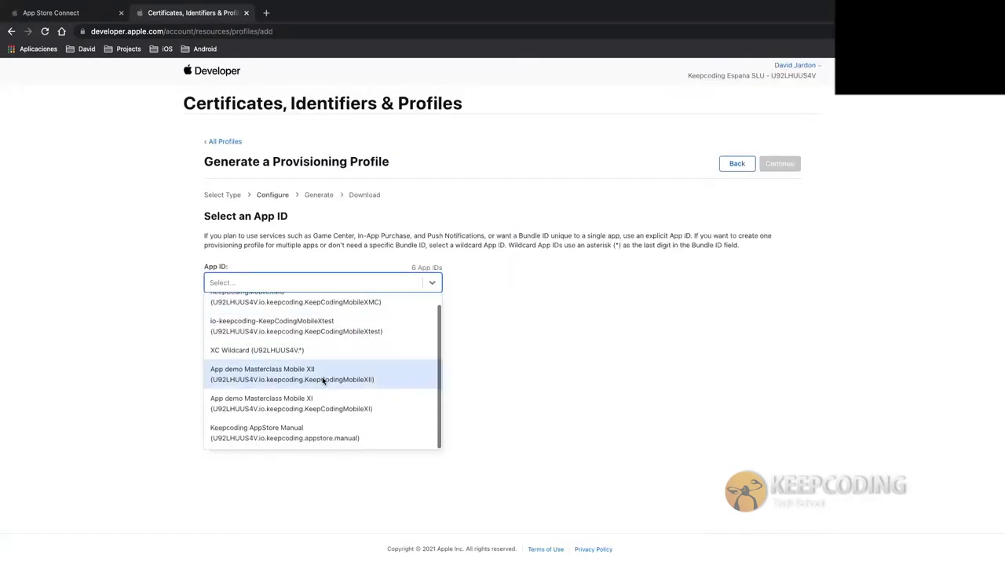
{"action": "left_click", "coordinate": [549, 263]}
{"action": "left_click", "coordinate": [732, 168]}
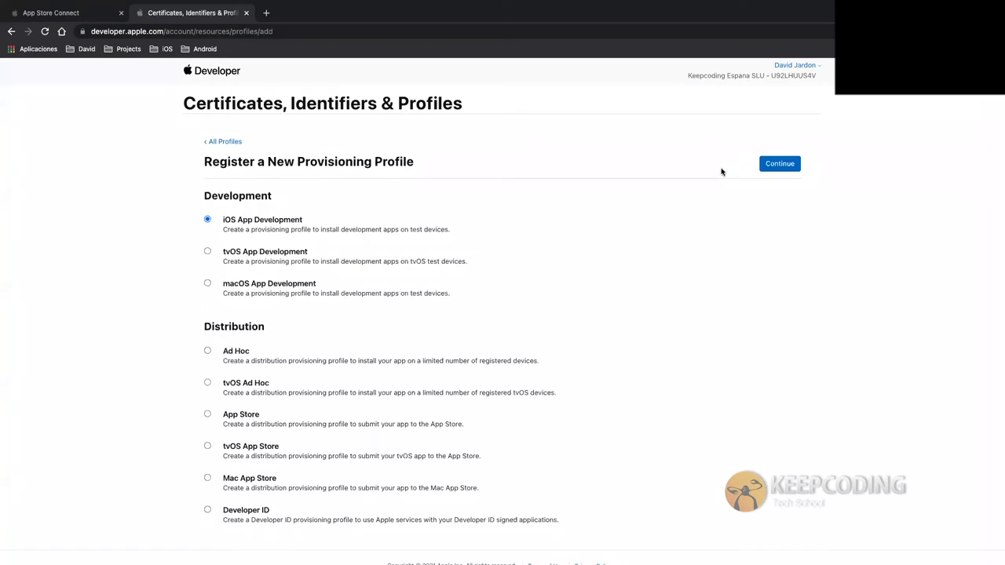
{"action": "left_click", "coordinate": [224, 142]}
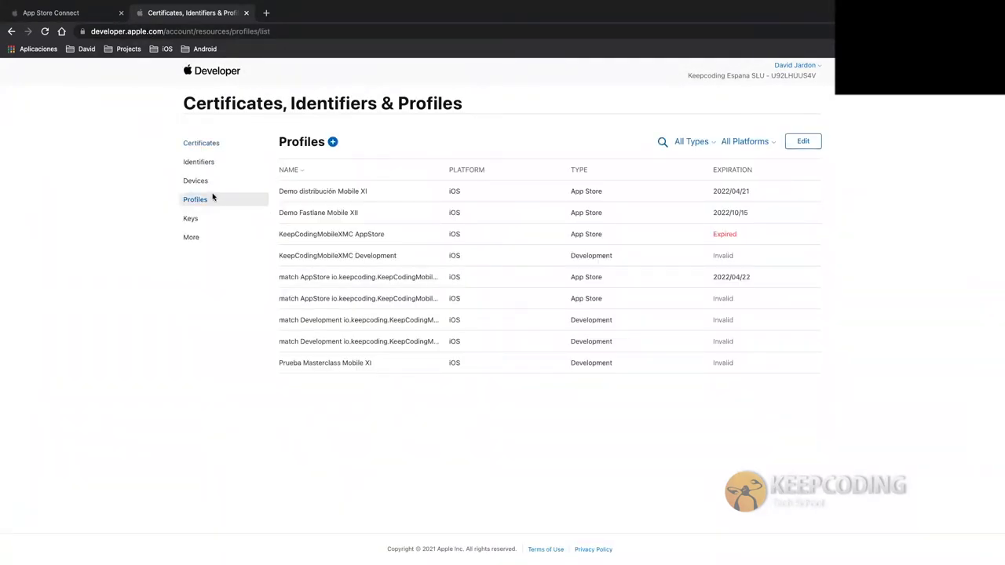
{"action": "left_click", "coordinate": [206, 186]}
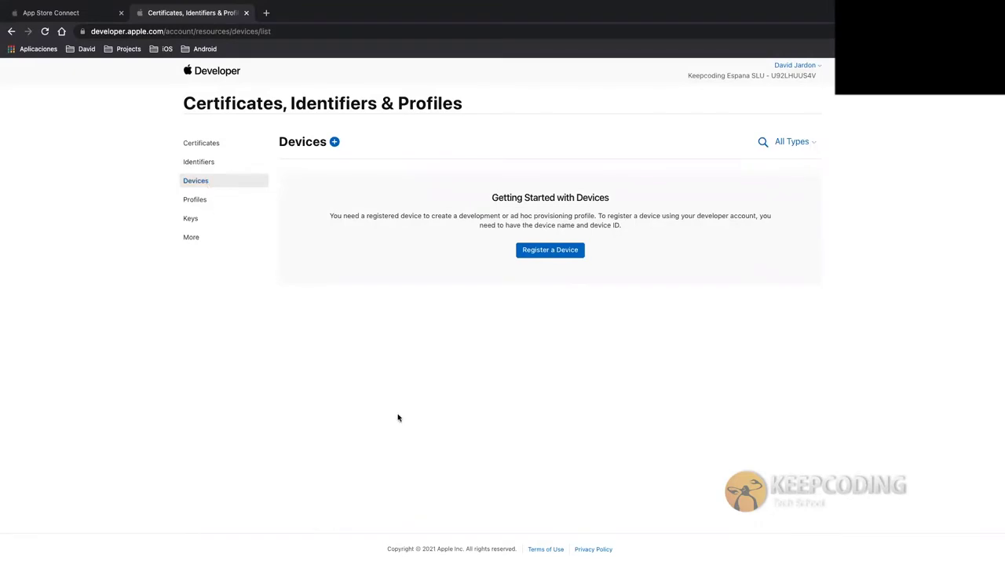
Copy the connected iPhone's Identifier from Xcode's Devices and Simulators window
{"action": "key", "text": "ctrl+Left"}
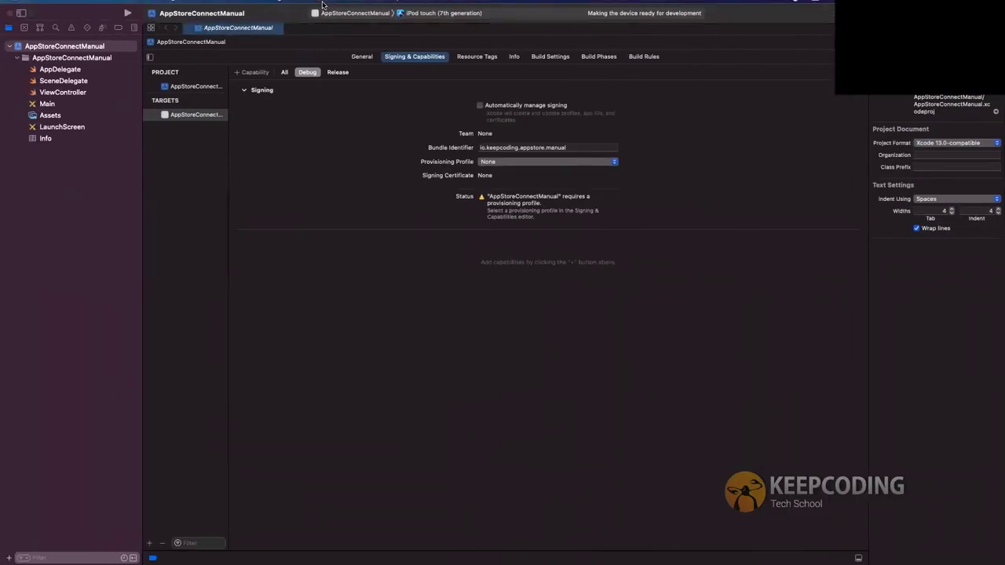
{"action": "left_click", "coordinate": [364, 6]}
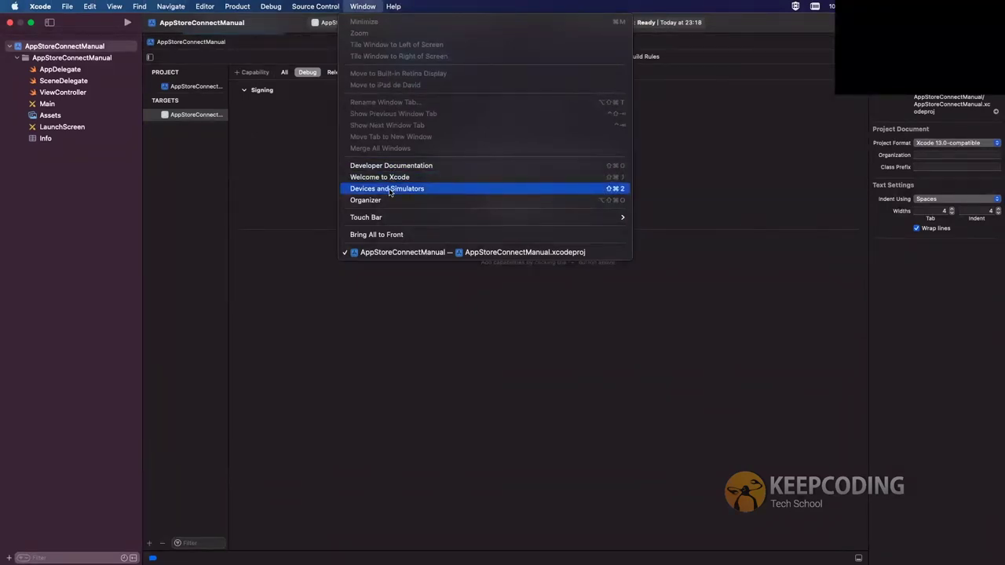
{"action": "left_click", "coordinate": [389, 192]}
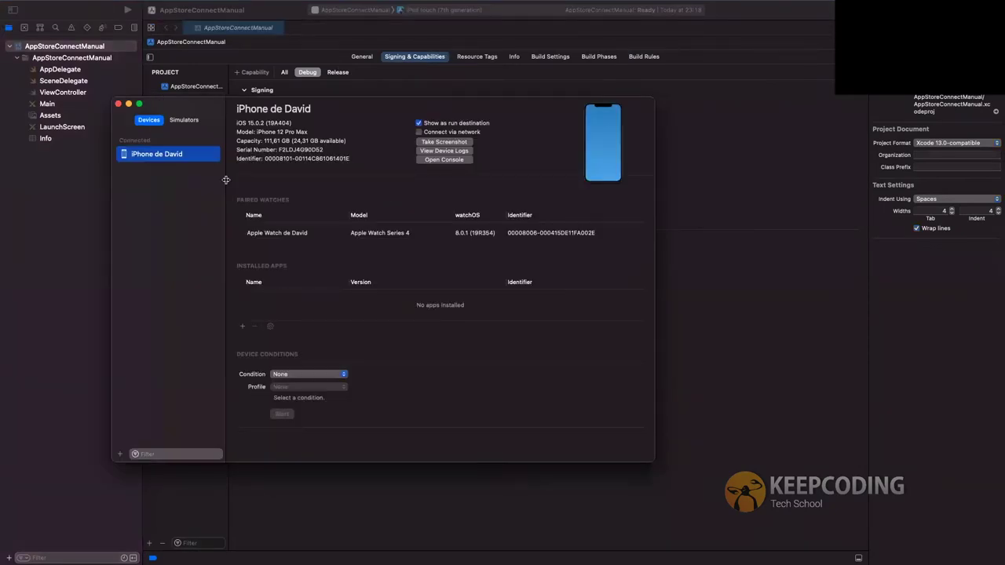
{"action": "left_click_drag", "start_coordinate": [265, 157], "coordinate": [354, 161]}
{"action": "key", "text": "super+c"}
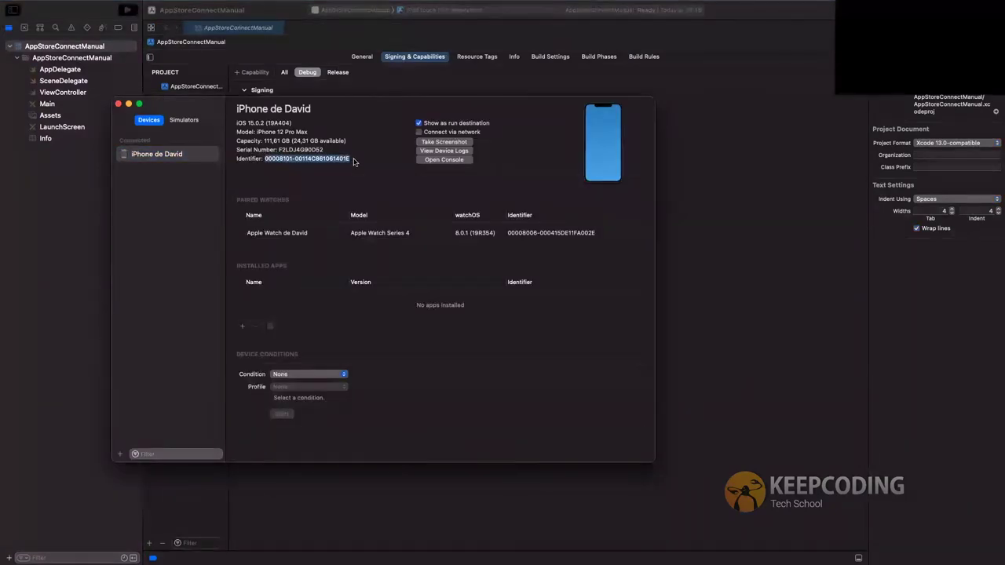
{"action": "left_click", "coordinate": [118, 104]}
{"action": "key", "text": "ctrl+Right"}
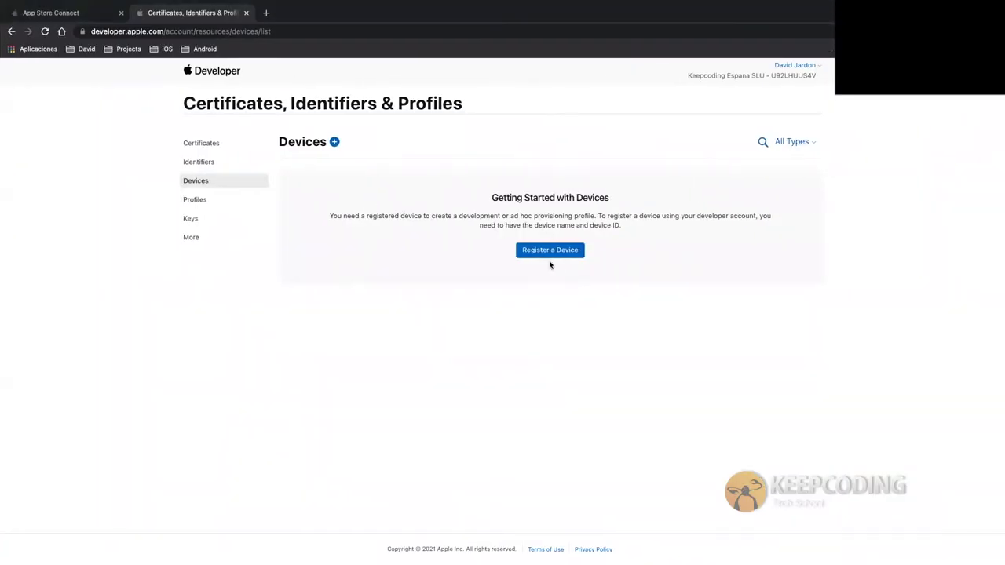
Register the iPhone with the pasted UDID, named 'iPhone 12 Pro Max' plus the owner's name
{"action": "left_click", "coordinate": [544, 252]}
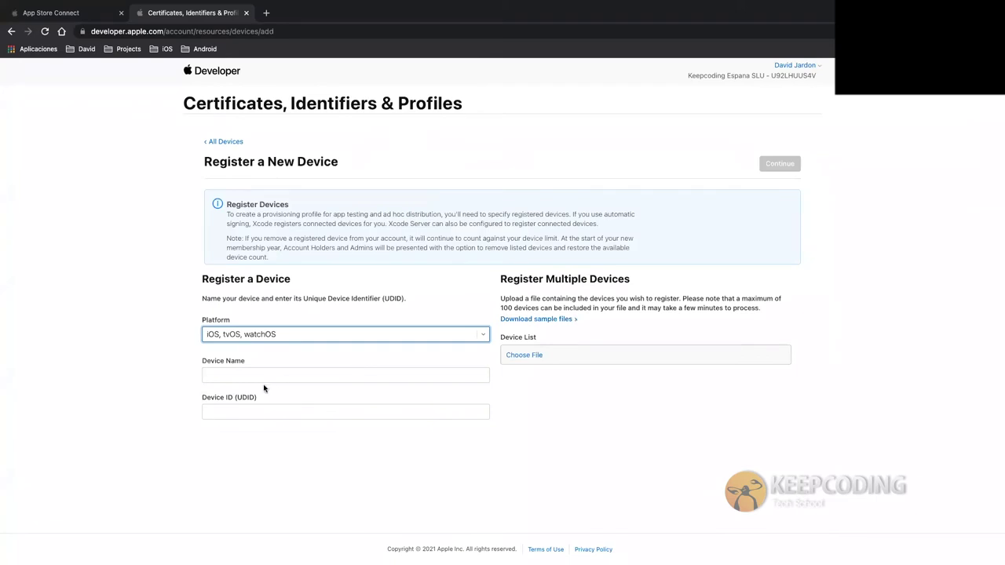
{"action": "left_click", "coordinate": [252, 407]}
{"action": "key", "text": "super+v"}
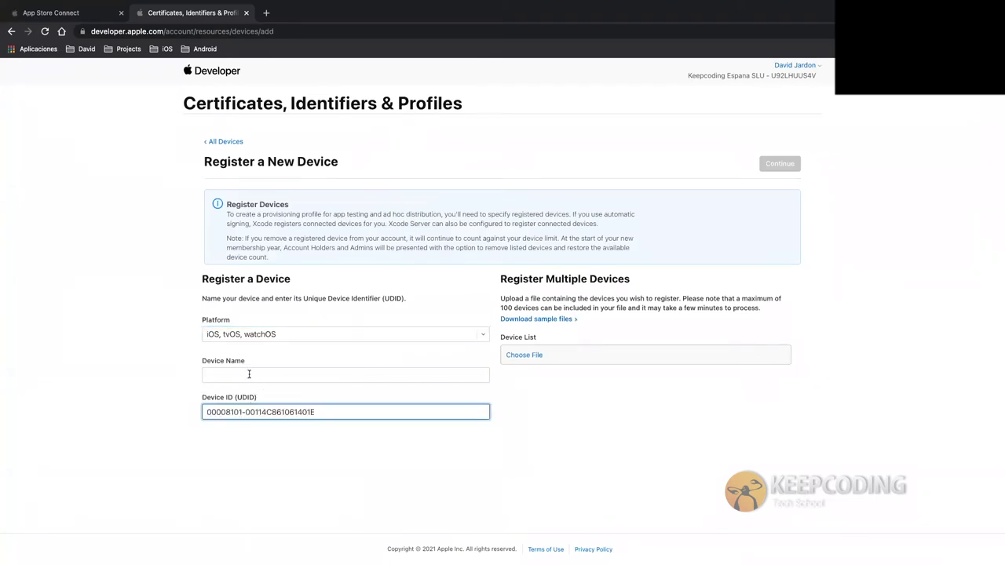
{"action": "left_click", "coordinate": [248, 374]}
{"action": "type", "text": "iPhone 12 Pro M"}
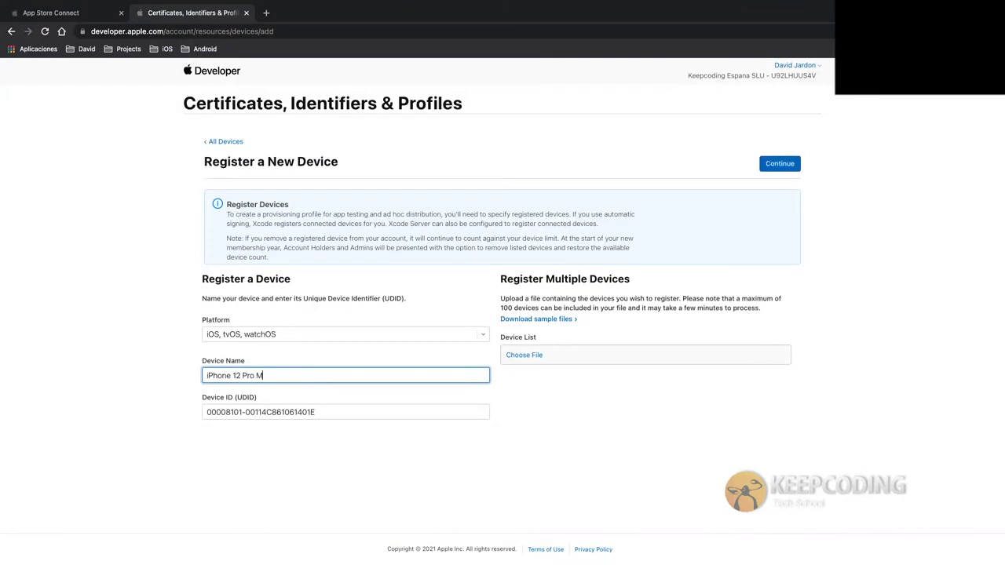
{"action": "left_click", "coordinate": [184, 379]}
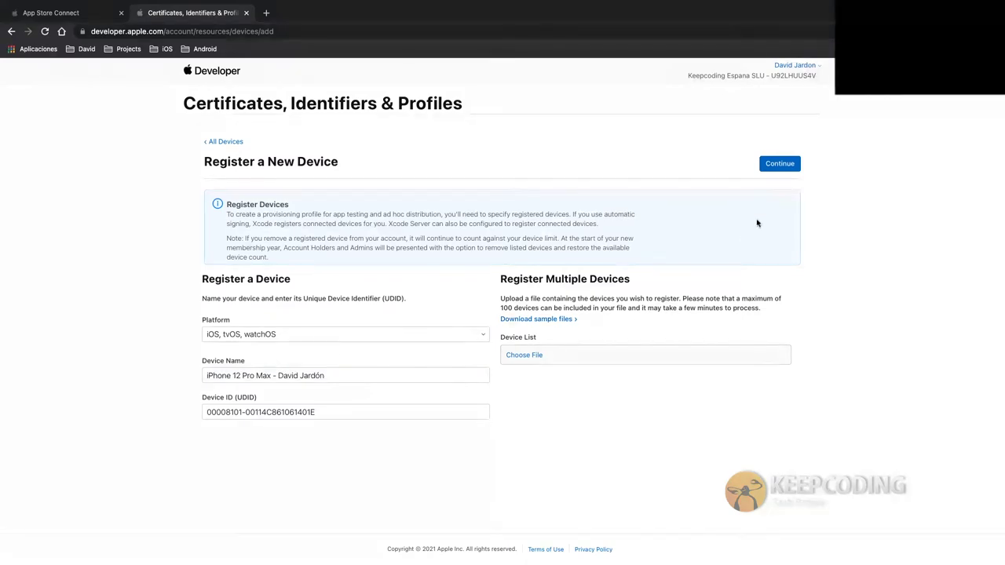
{"action": "left_click", "coordinate": [770, 165]}
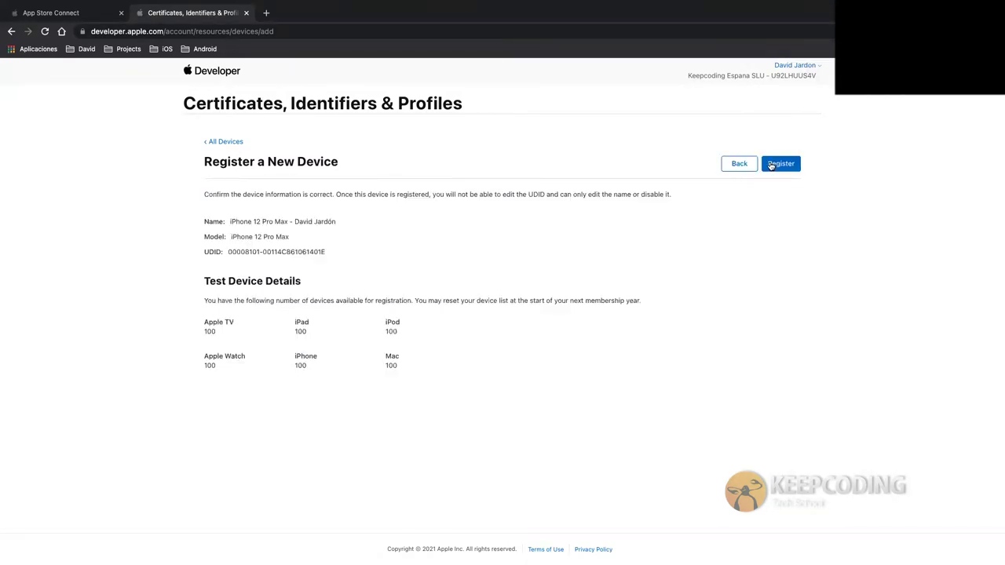
{"action": "left_click", "coordinate": [771, 165]}
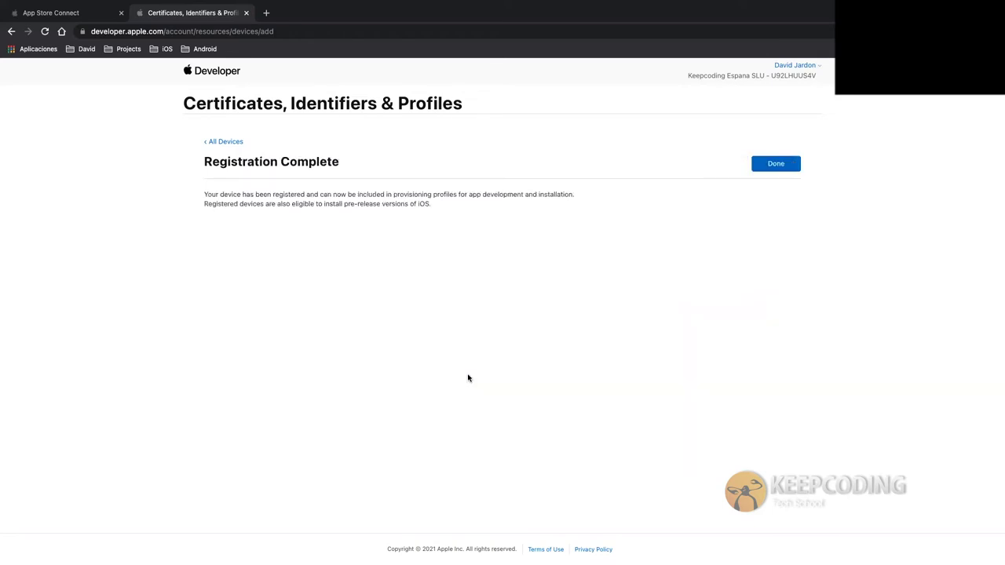
{"action": "left_click", "coordinate": [757, 174]}
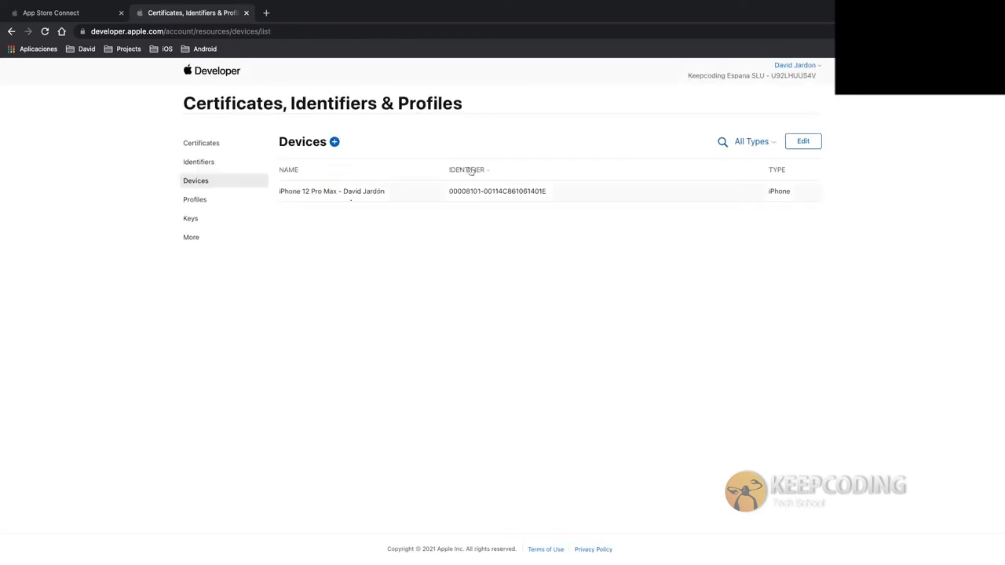
Start a new iOS App Development profile for the Keepcoding AppStore Manual App ID
{"action": "left_click", "coordinate": [211, 200]}
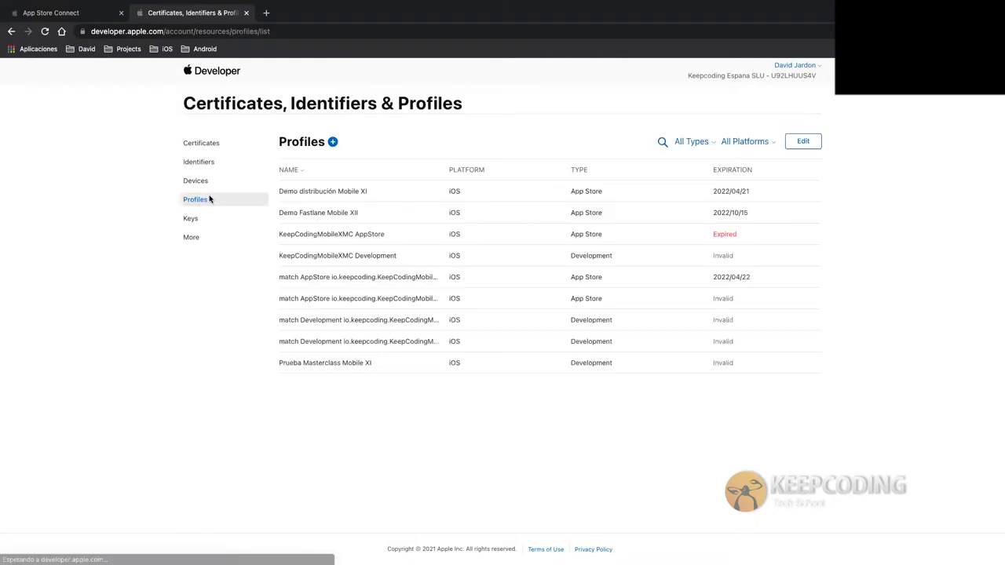
{"action": "left_click", "coordinate": [332, 142]}
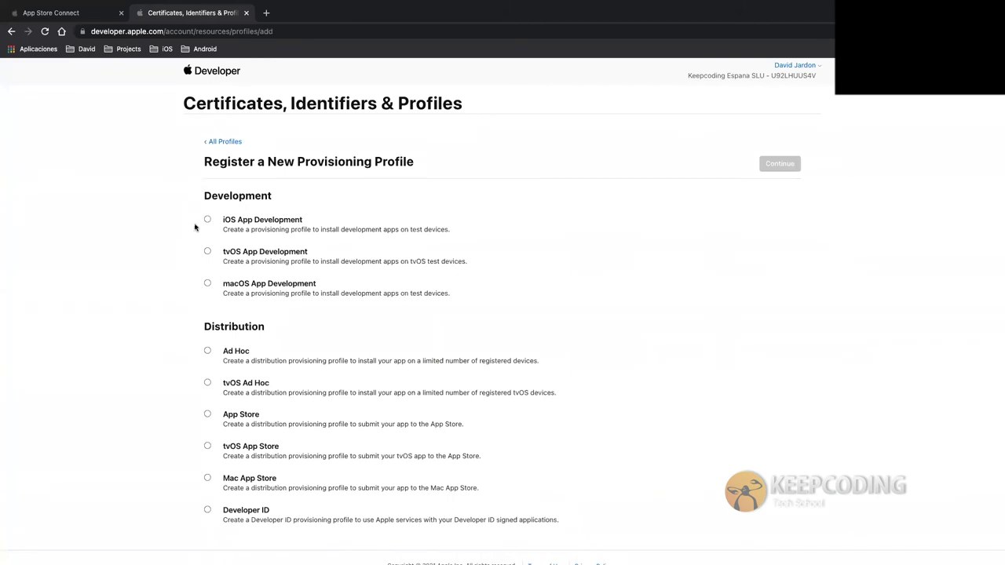
{"action": "left_click", "coordinate": [208, 219]}
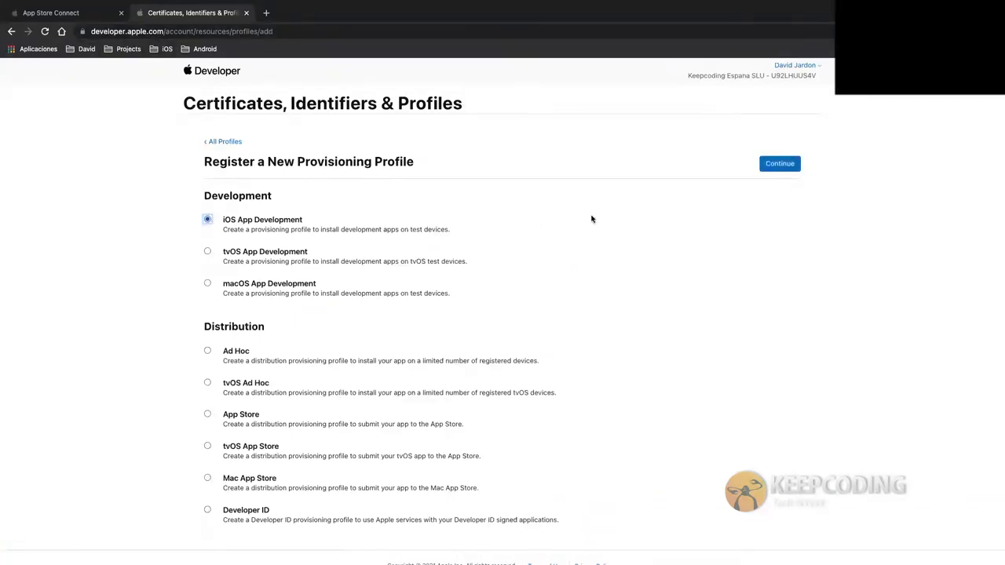
{"action": "left_click", "coordinate": [779, 163]}
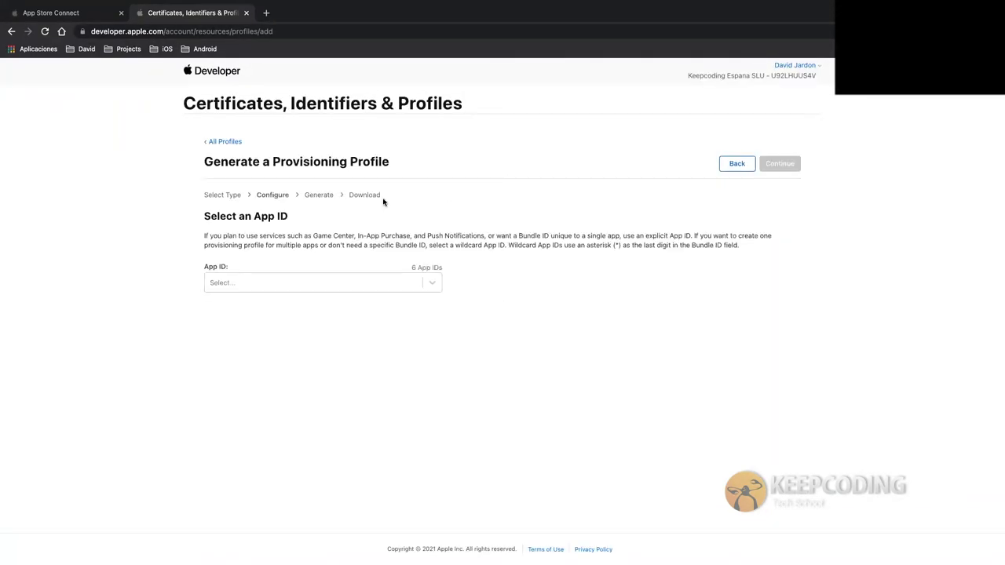
{"action": "left_click", "coordinate": [300, 287]}
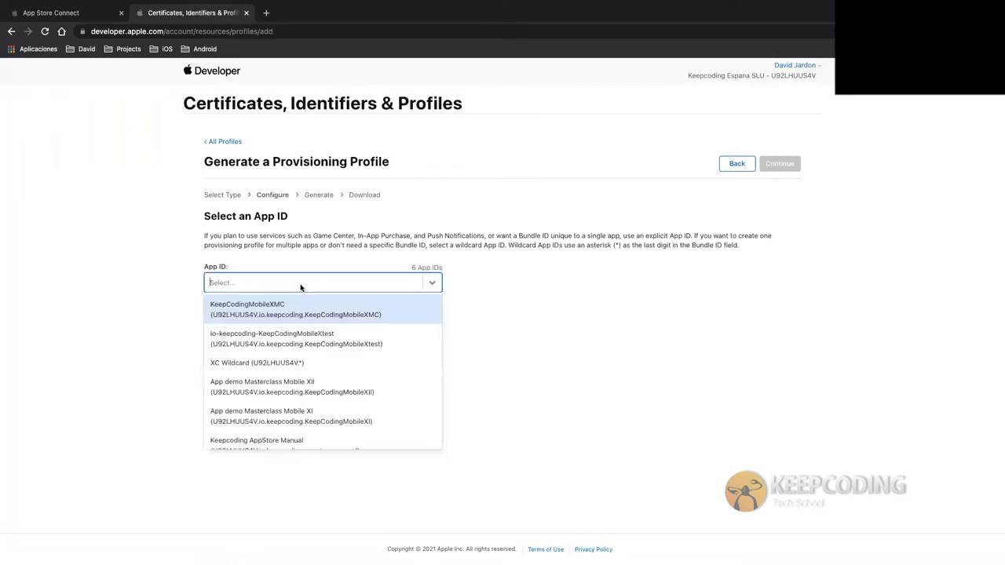
{"action": "scroll", "coordinate": [306, 368], "scroll_direction": "down", "scroll_amount": 1}
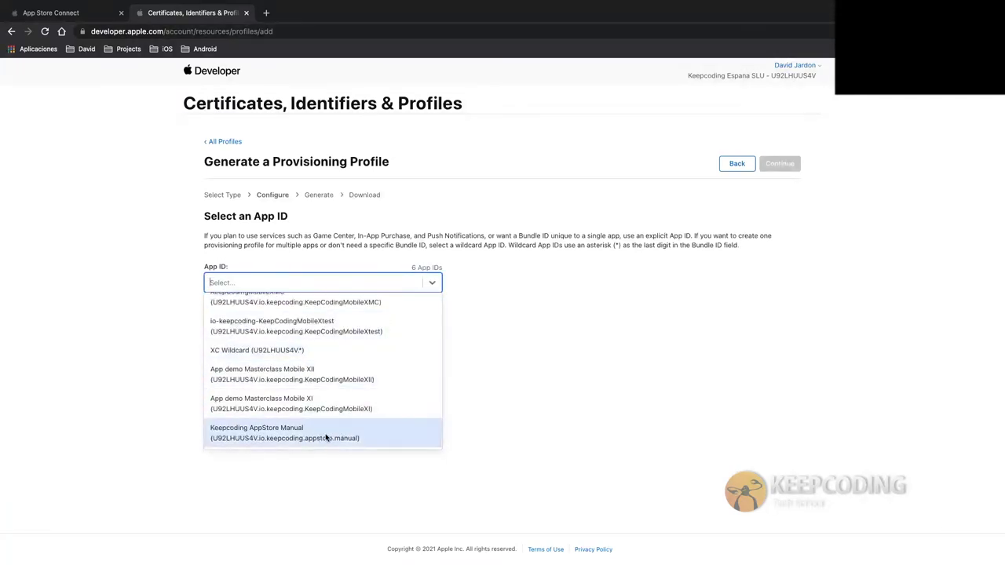
{"action": "left_click", "coordinate": [384, 438]}
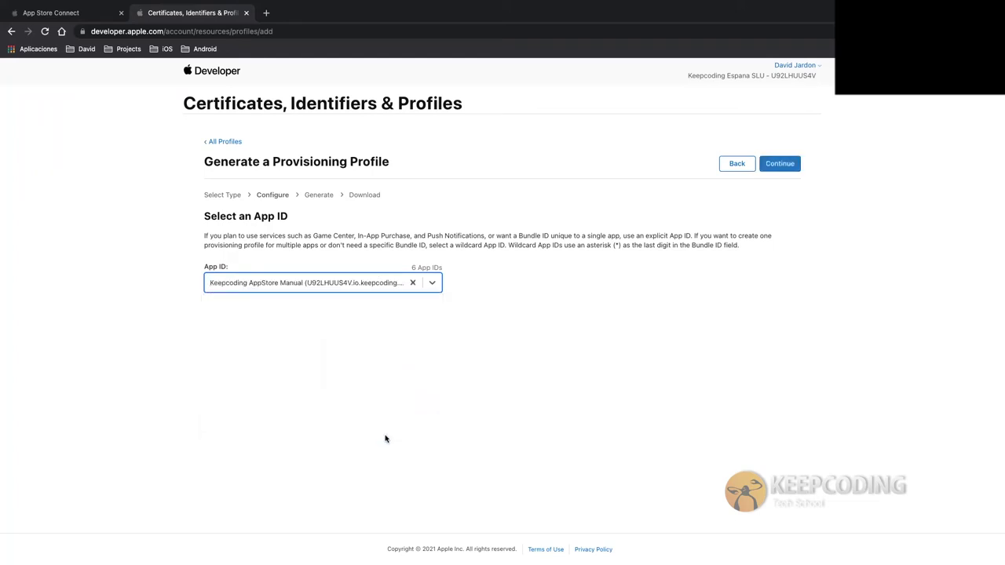
{"action": "left_click", "coordinate": [780, 164]}
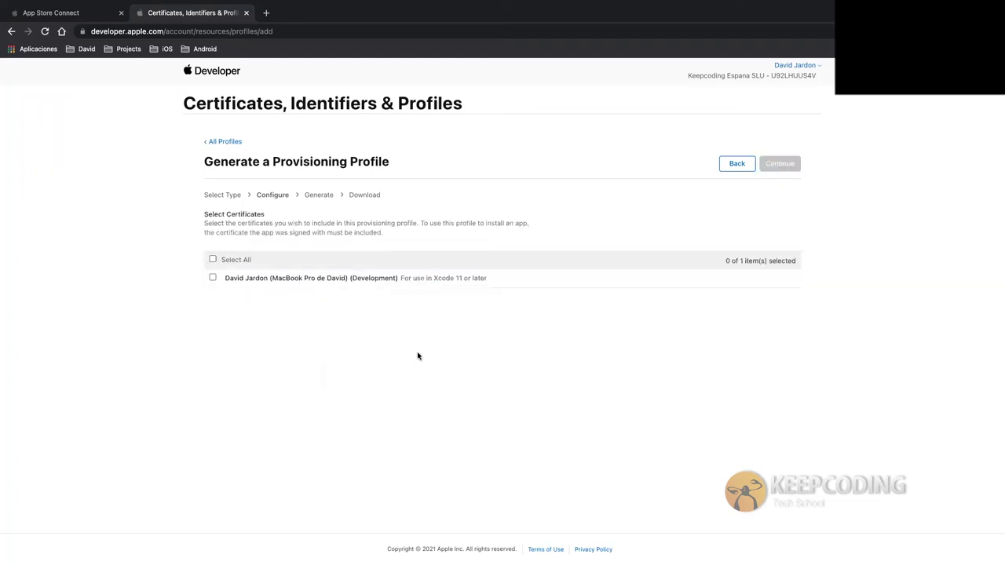
Include the development certificate and all registered devices in the profile
{"action": "left_click", "coordinate": [213, 278]}
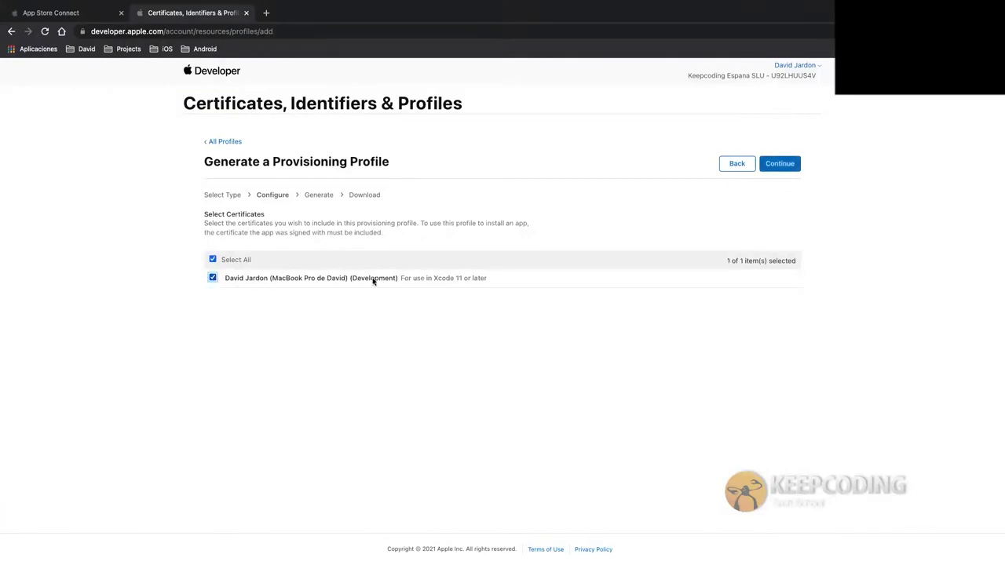
{"action": "left_click", "coordinate": [785, 166]}
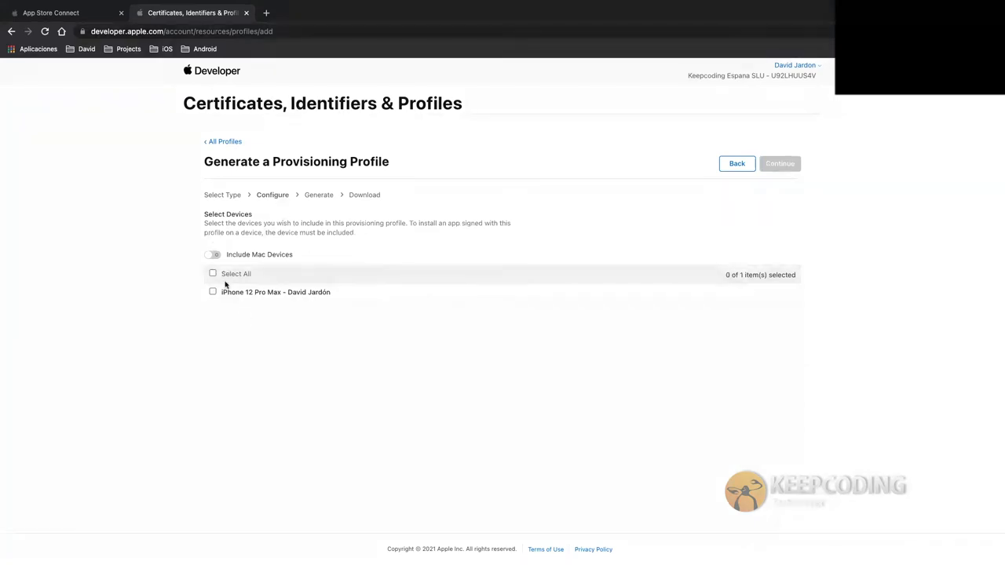
{"action": "left_click", "coordinate": [210, 255]}
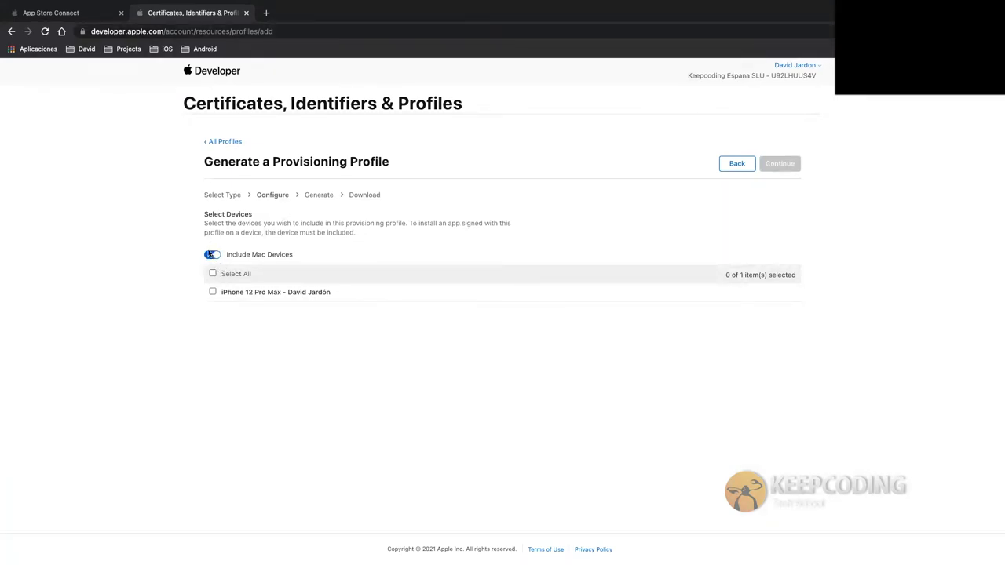
{"action": "left_click", "coordinate": [212, 254]}
{"action": "left_click", "coordinate": [212, 275]}
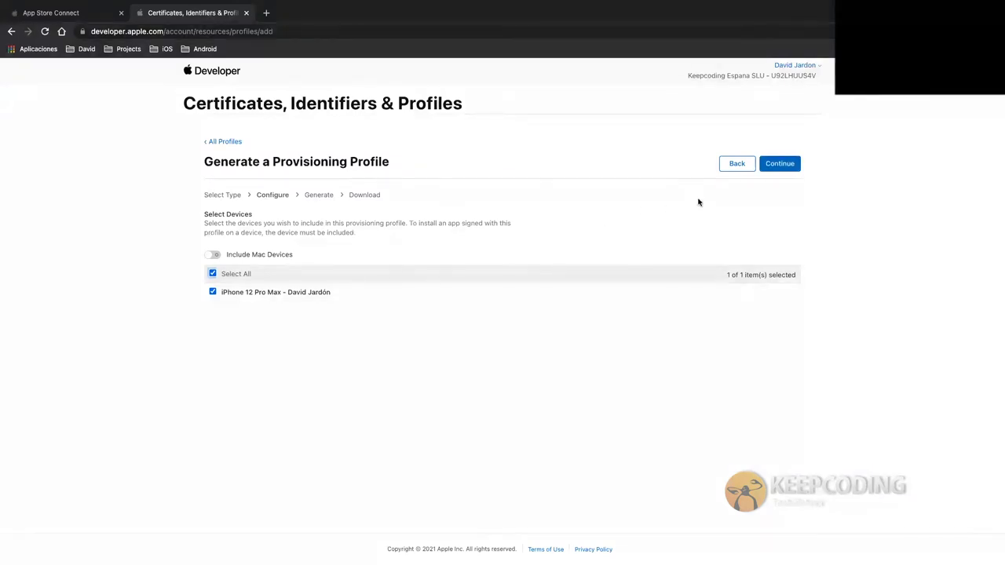
{"action": "left_click", "coordinate": [783, 163]}
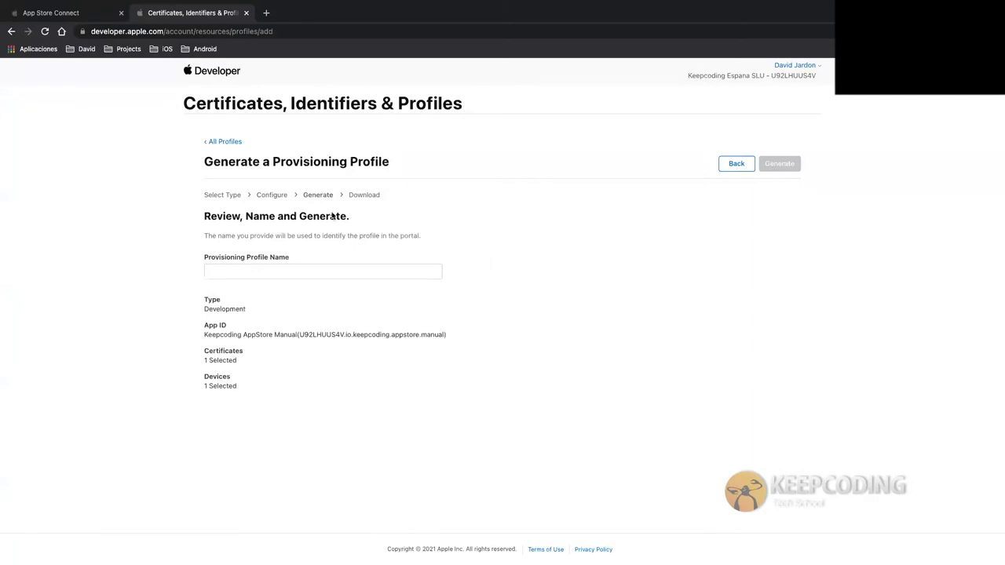
Name the profile 'Keepcoding AppStore Manual', generate it, and return to All Profiles
{"action": "left_click", "coordinate": [271, 267]}
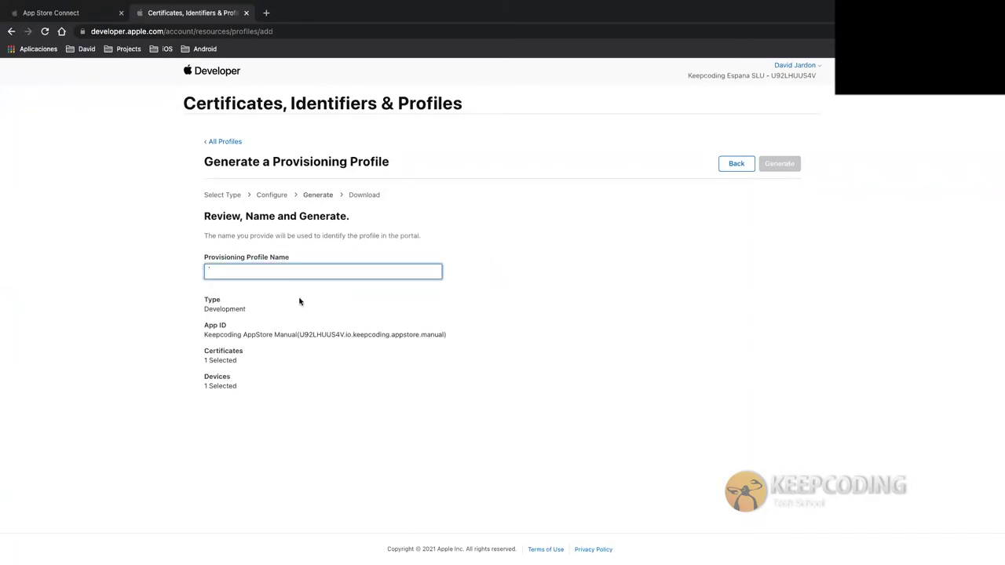
{"action": "type", "text": "Keepcodin"}
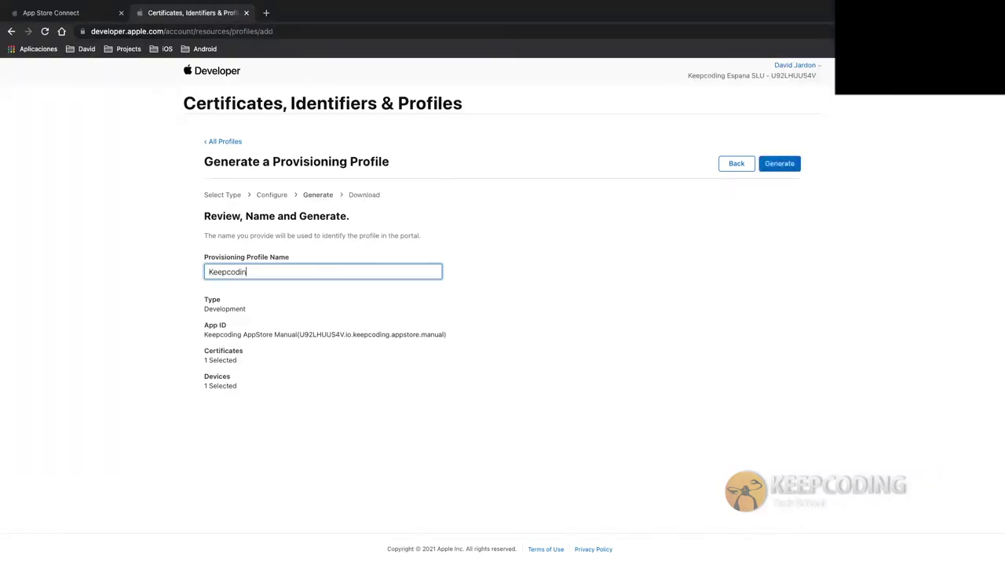
{"action": "type", "text": "g AppStore Manual"}
{"action": "left_click", "coordinate": [782, 166]}
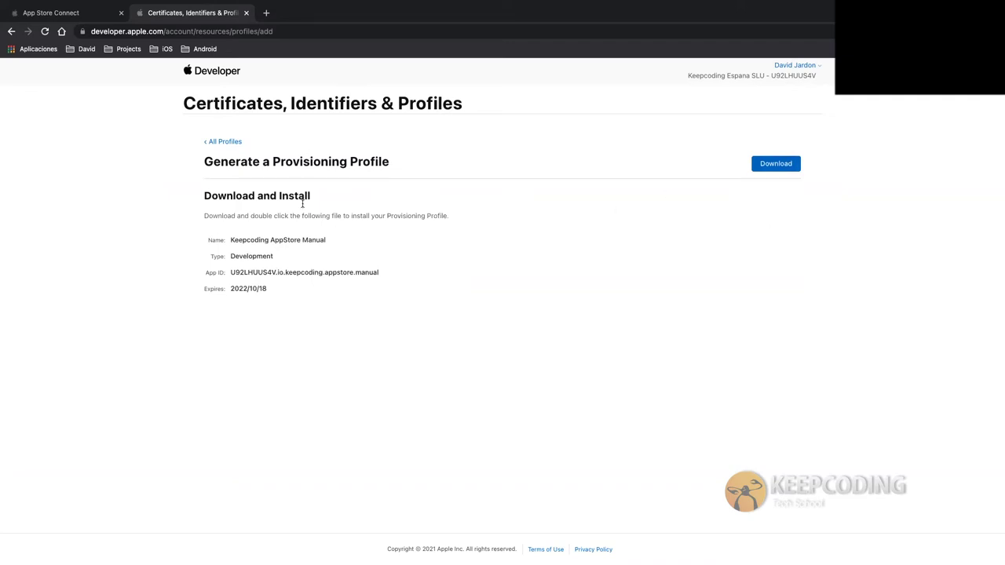
{"action": "left_click", "coordinate": [236, 142]}
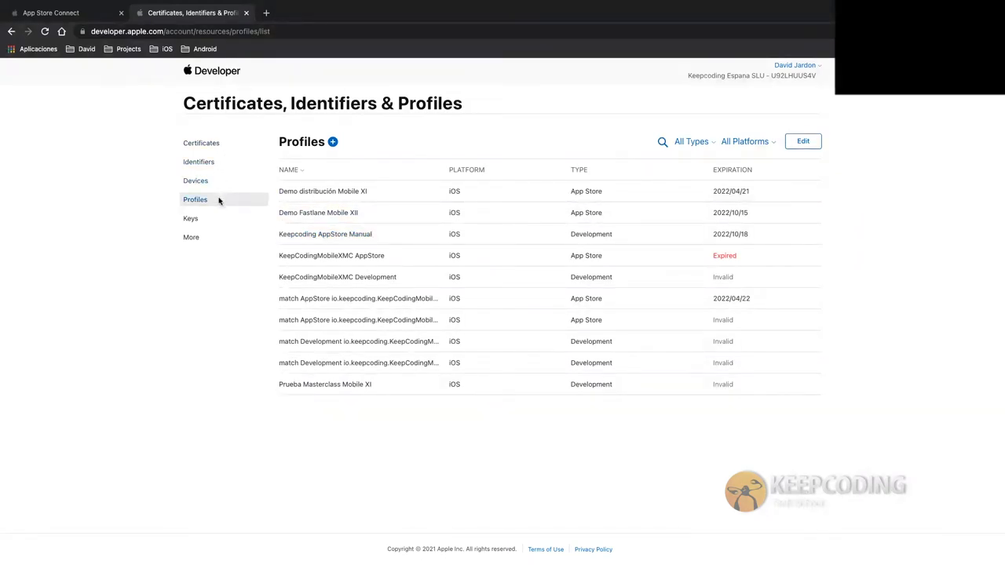
In Xcode, confirm the Provisioning Profile stays None across All, Debug and Release signing
{"action": "key", "text": "ctrl+Left"}
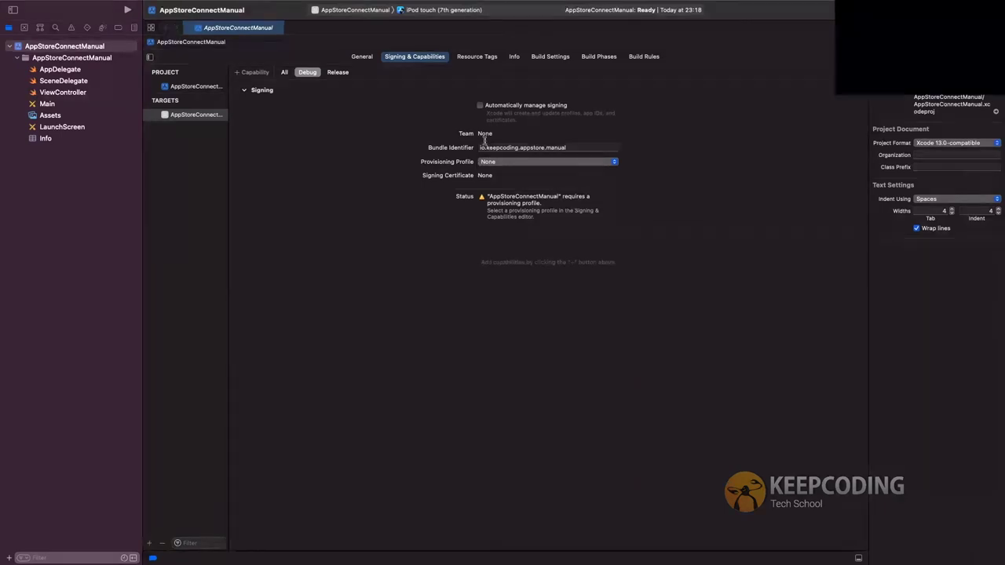
{"action": "left_click", "coordinate": [487, 161]}
{"action": "left_click", "coordinate": [487, 163]}
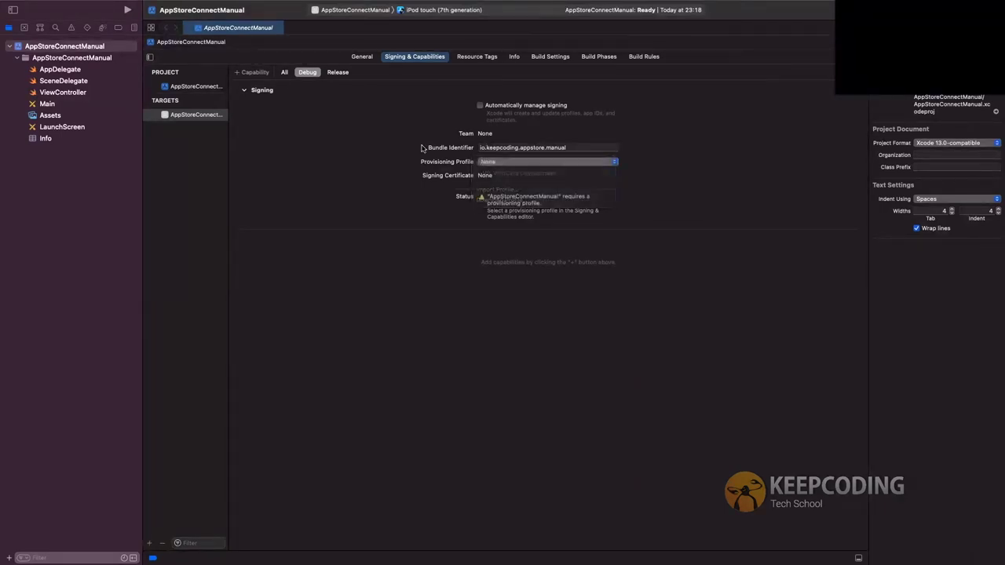
{"action": "left_click", "coordinate": [284, 72]}
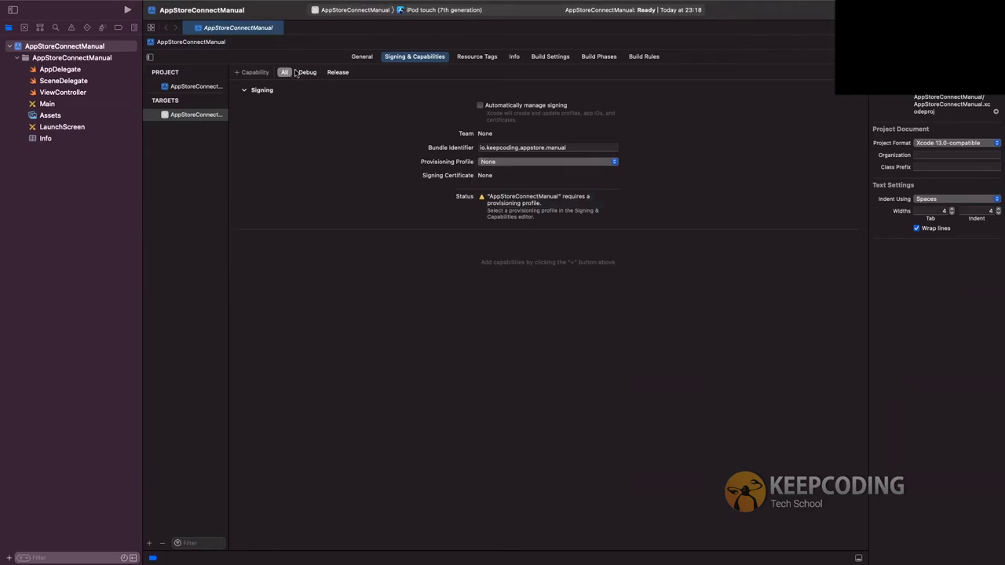
{"action": "left_click", "coordinate": [306, 72]}
{"action": "left_click", "coordinate": [338, 72]}
{"action": "key", "text": "ctrl+Left"}
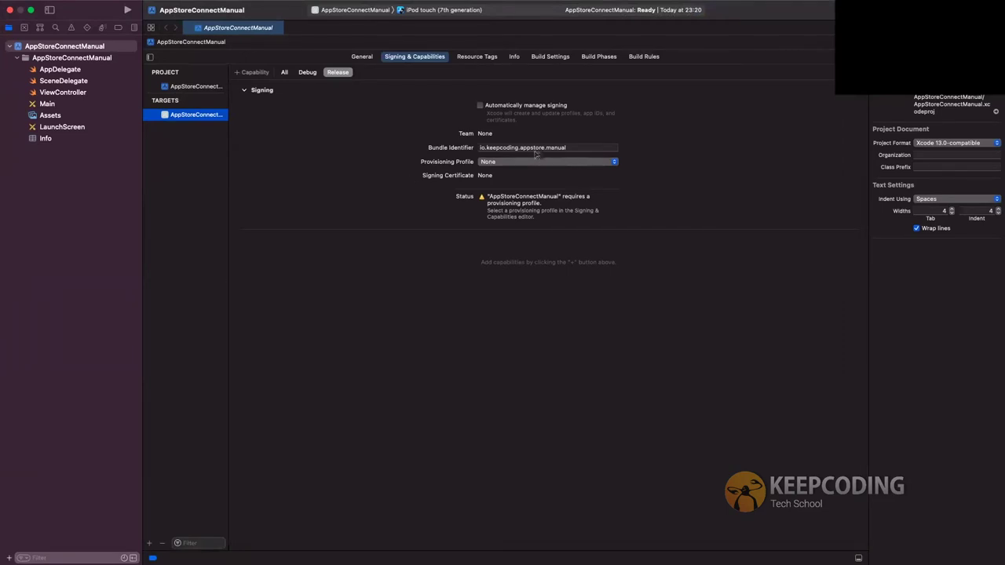
Copy the bundle identifier io.keepcoding.appstore.manual from the Debug signing settings
{"action": "left_click", "coordinate": [307, 73]}
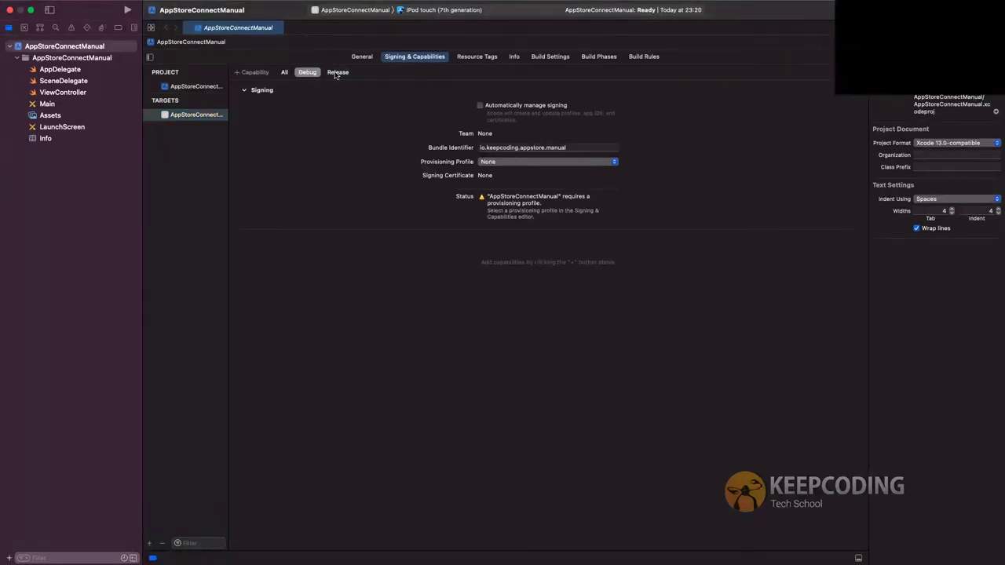
{"action": "left_click", "coordinate": [337, 72]}
{"action": "left_click", "coordinate": [284, 72]}
{"action": "left_click", "coordinate": [307, 73]}
{"action": "left_click", "coordinate": [519, 147]}
{"action": "key", "text": "super+c"}
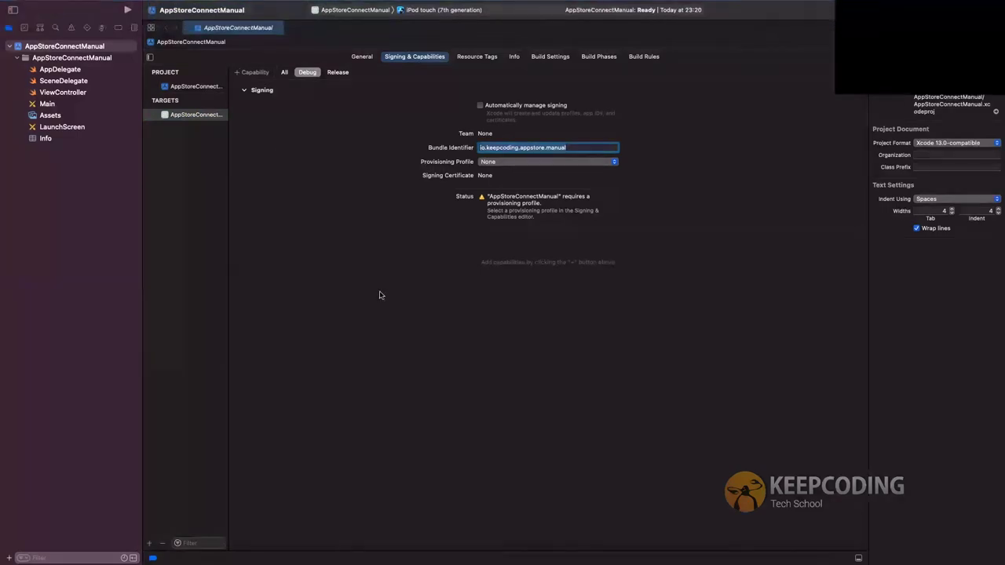
{"action": "key", "text": "ctrl+Right"}
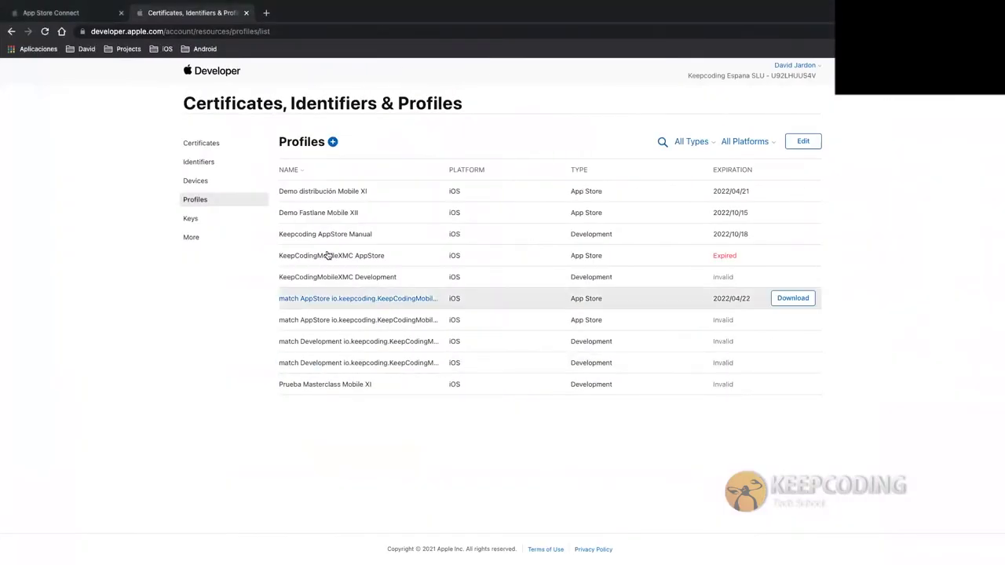
Search the Identifiers list for io.keepcoding.appstore.manual, then return to Xcode
{"action": "left_click", "coordinate": [213, 166]}
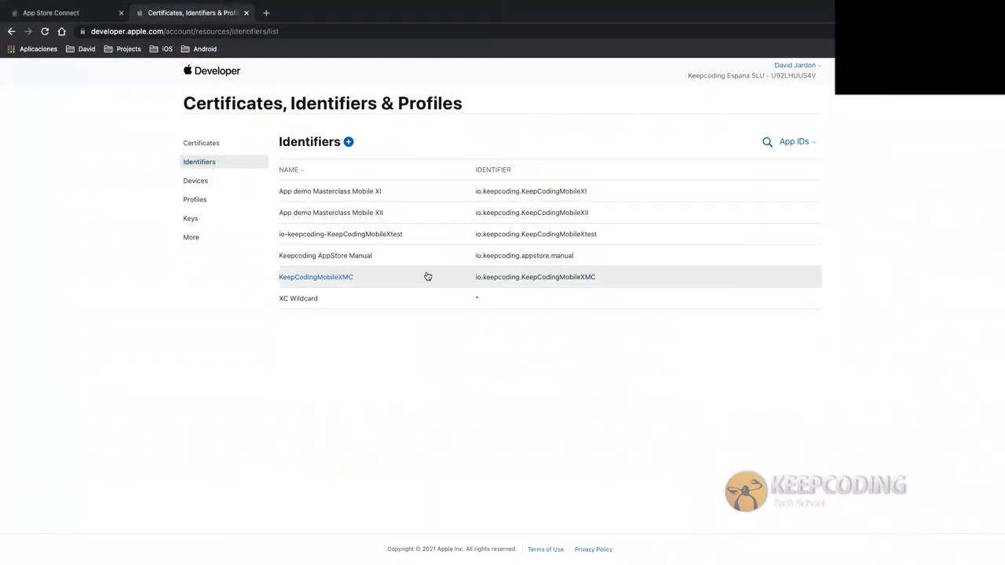
{"action": "key", "text": "super+f"}
{"action": "key", "text": "super+v"}
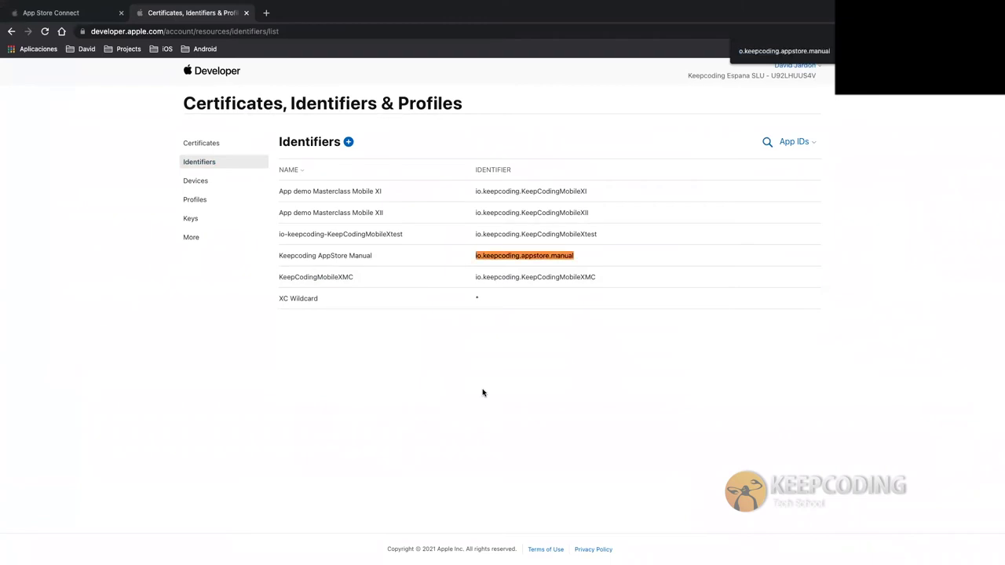
{"action": "key", "text": "ctrl+Left"}
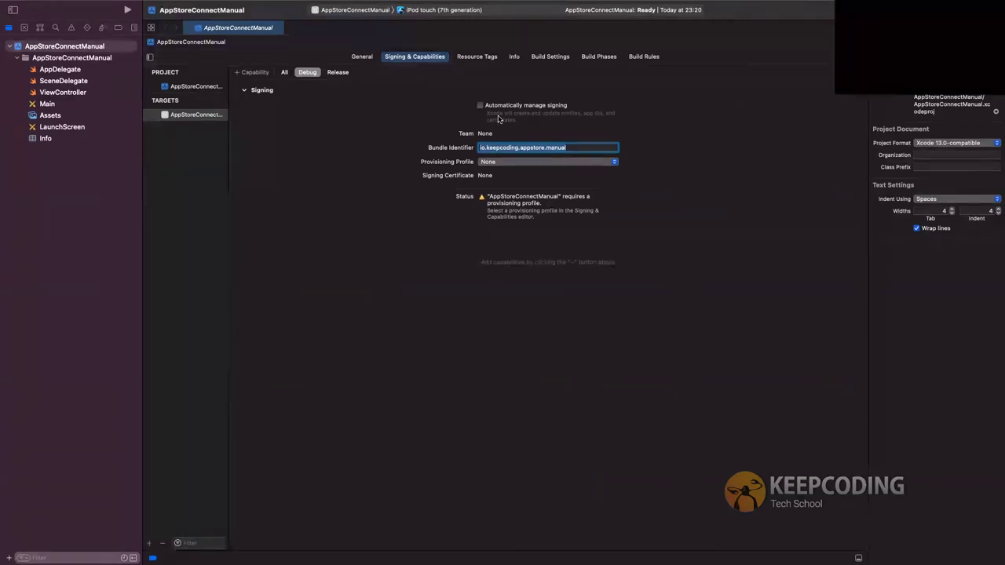
Remove the second Apple ID account and download the Keepcoding Espana SLU team's manual profiles
{"action": "left_click", "coordinate": [48, 7]}
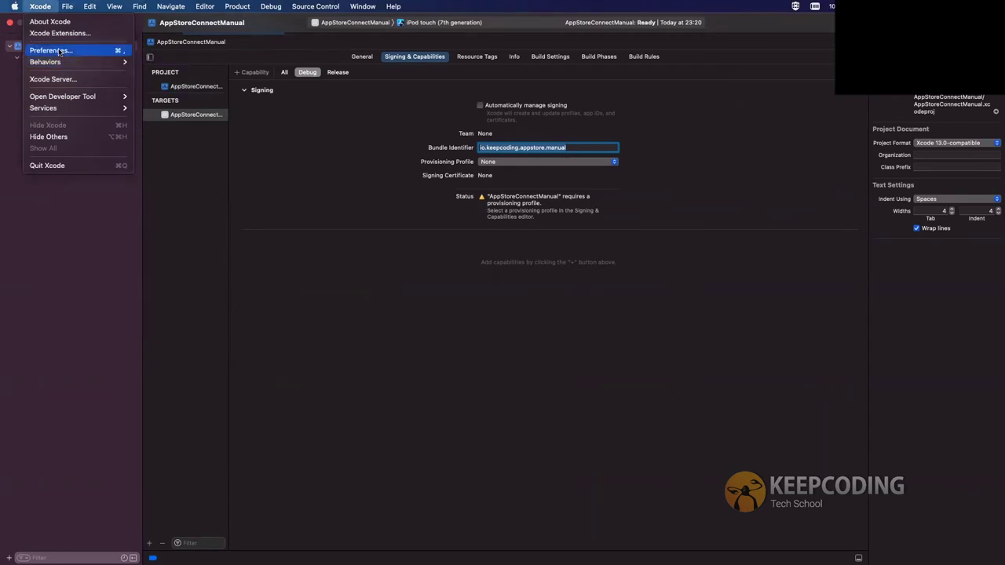
{"action": "left_click", "coordinate": [60, 52]}
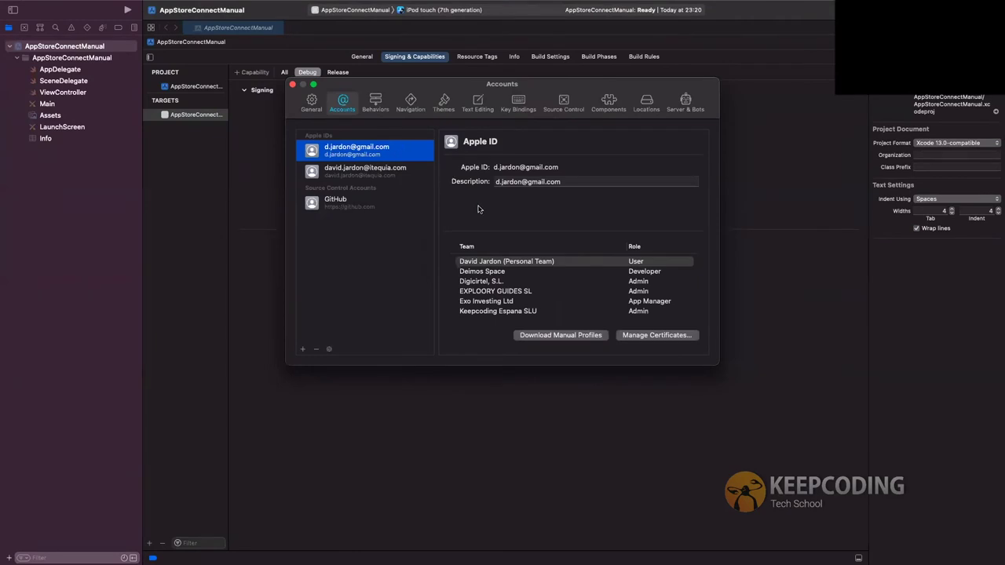
{"action": "left_click", "coordinate": [388, 173]}
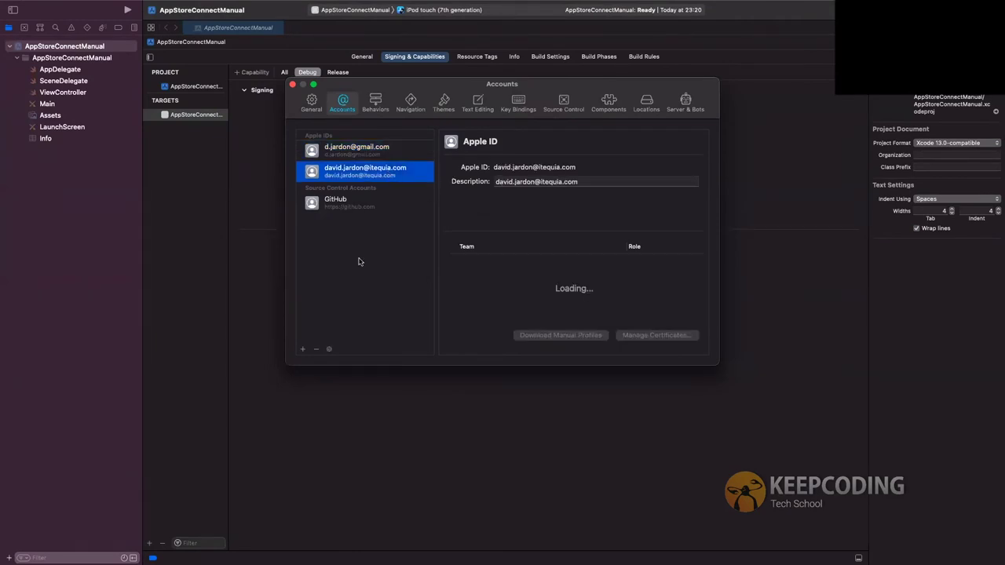
{"action": "left_click", "coordinate": [316, 348]}
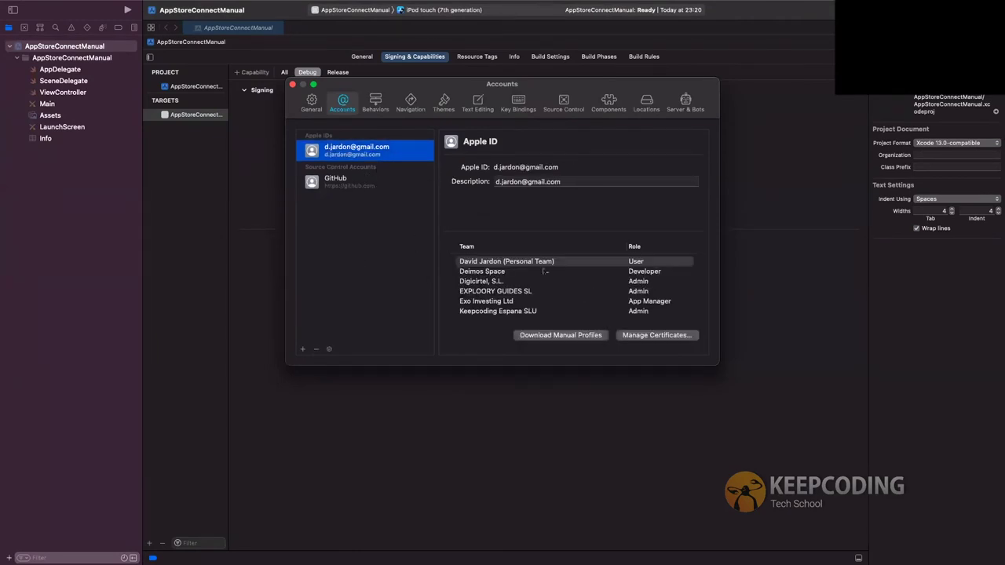
{"action": "left_click", "coordinate": [517, 312]}
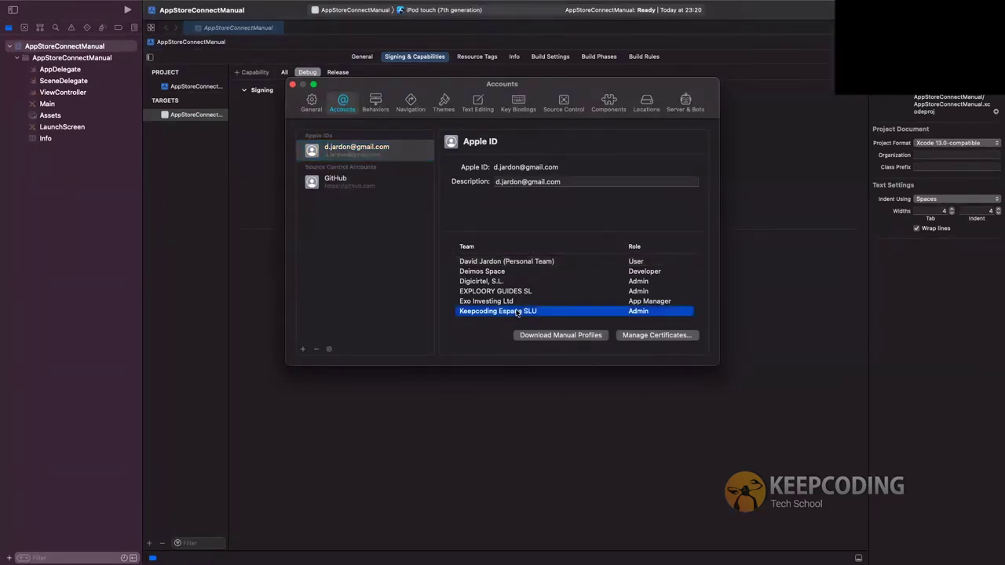
{"action": "left_click", "coordinate": [549, 335]}
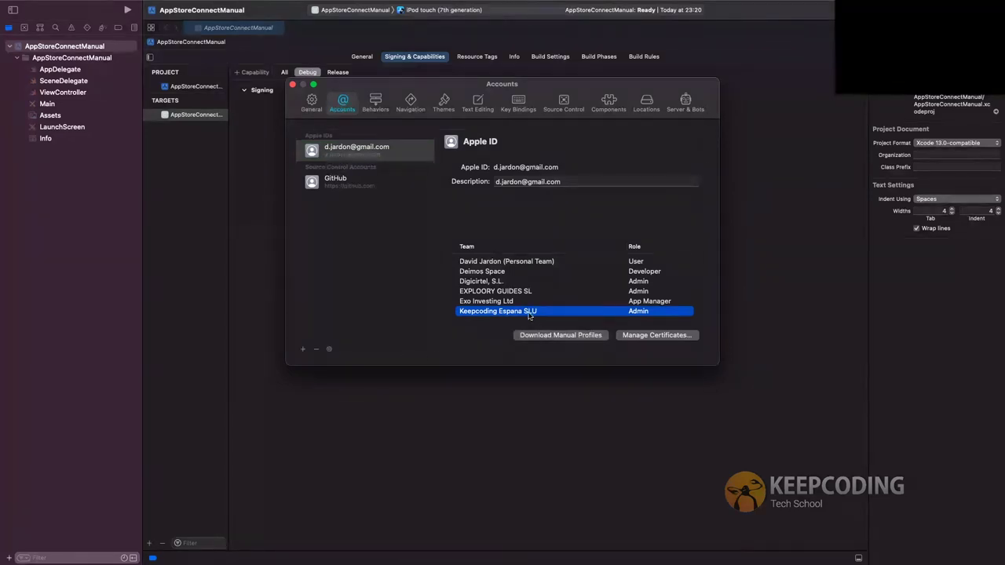
Check the team's signing certificates, close Accounts, and return to the target's signing settings
{"action": "double_click", "coordinate": [529, 313]}
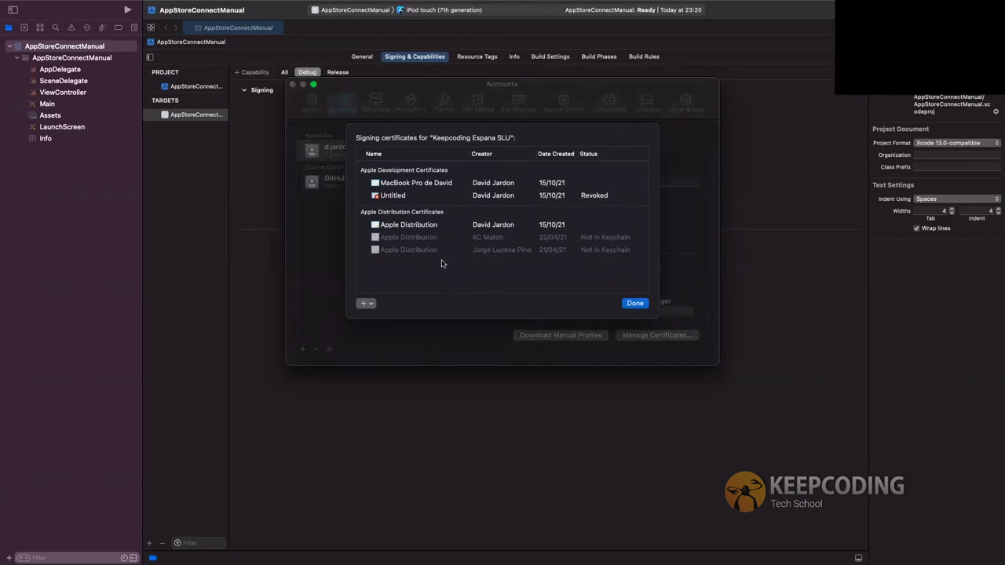
{"action": "left_click", "coordinate": [628, 305]}
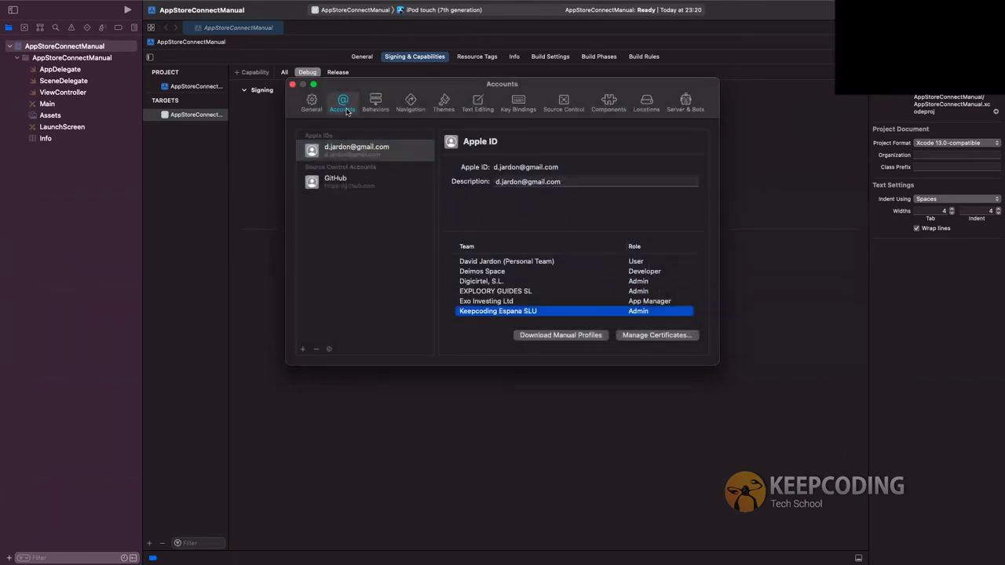
{"action": "left_click", "coordinate": [293, 84]}
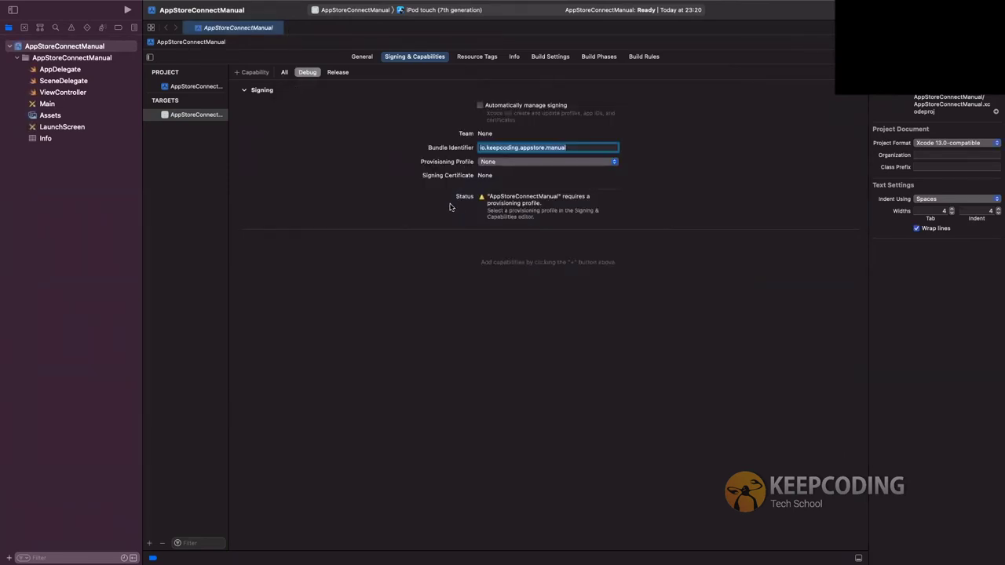
{"action": "left_click", "coordinate": [480, 57]}
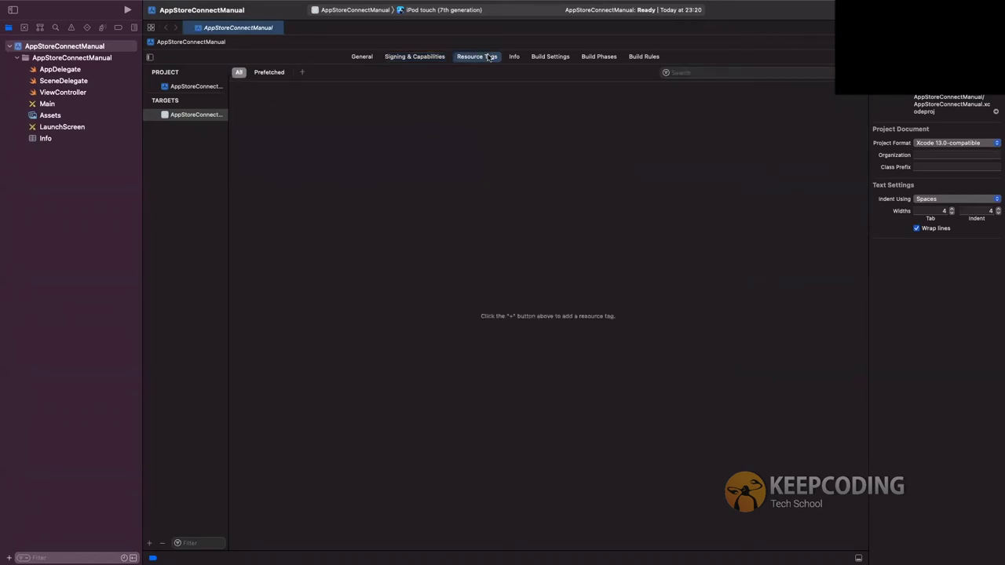
{"action": "left_click", "coordinate": [435, 60]}
{"action": "left_click", "coordinate": [362, 56]}
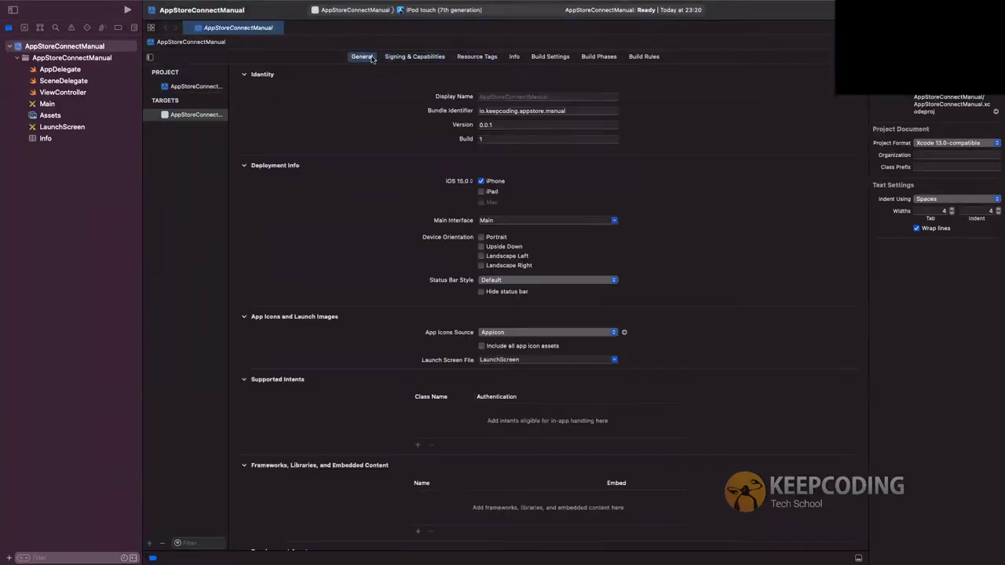
{"action": "left_click", "coordinate": [422, 58]}
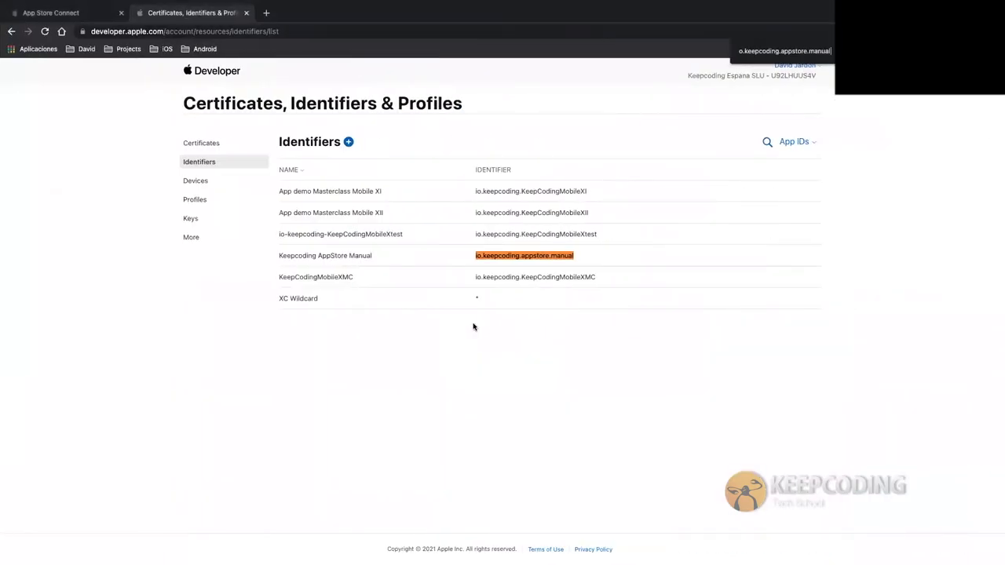
Download the Keepcoding AppStore Manual profile from Profiles and open the .mobileprovision file
{"action": "left_click", "coordinate": [203, 201]}
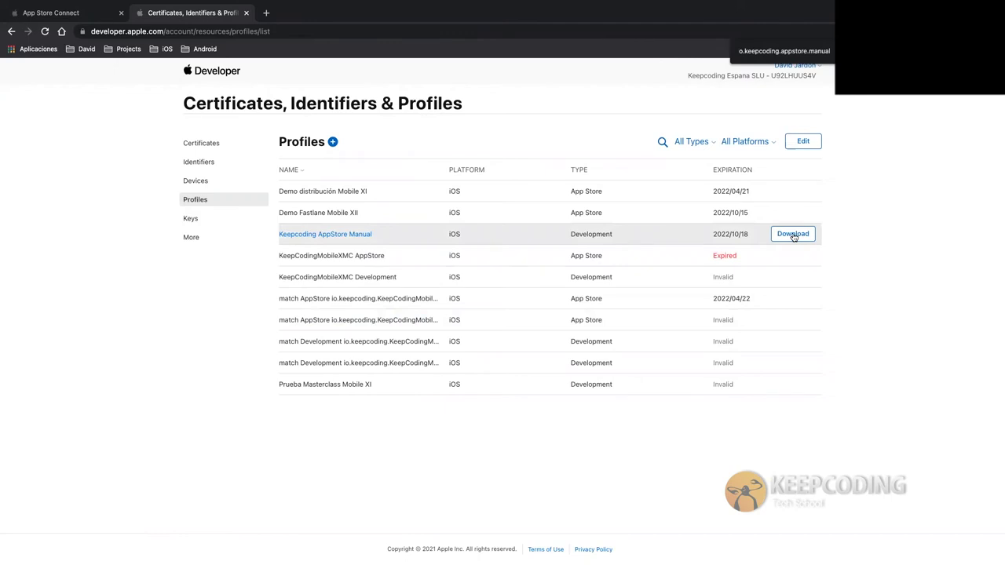
{"action": "left_click", "coordinate": [793, 234]}
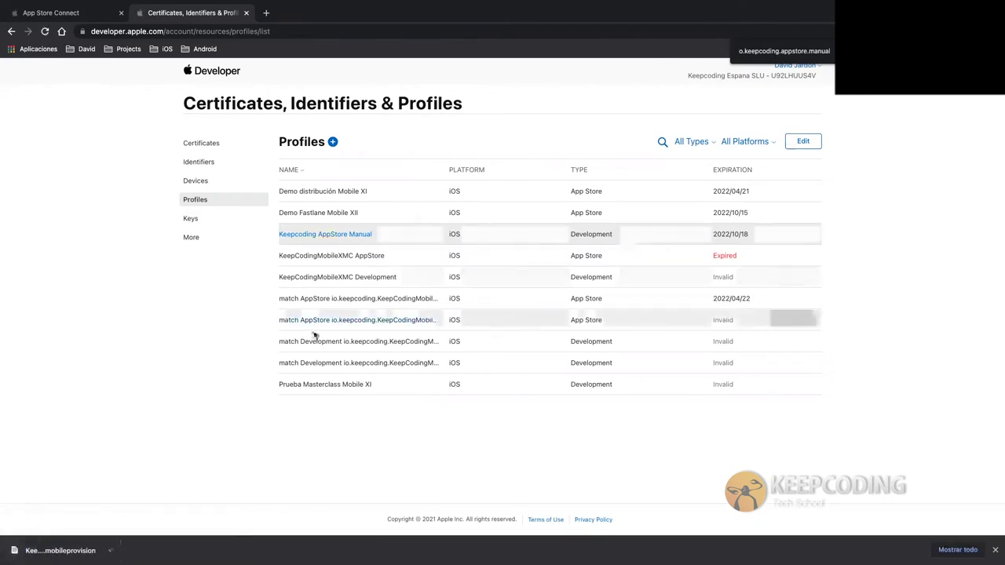
{"action": "left_click", "coordinate": [63, 550]}
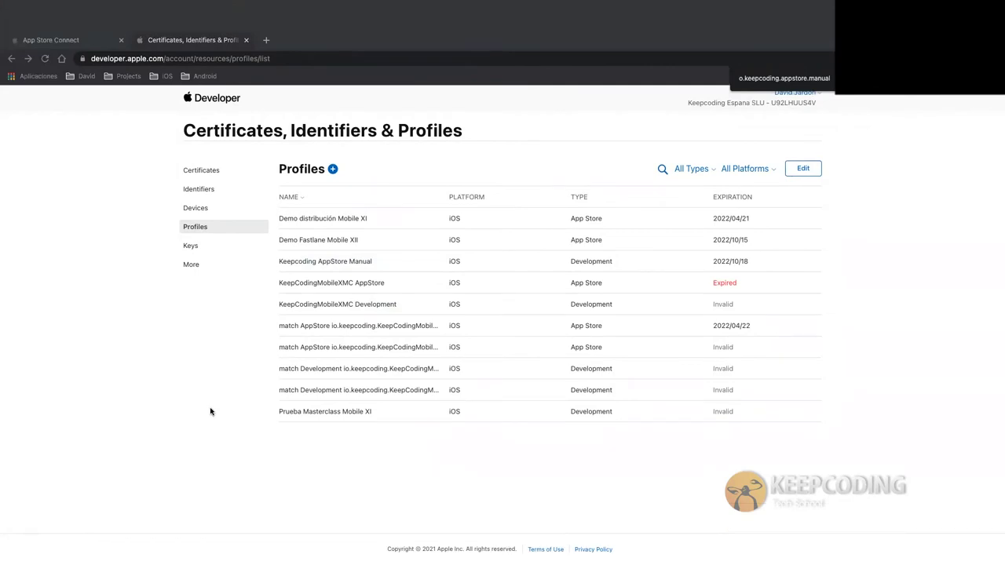
{"action": "key", "text": "ctrl+Left"}
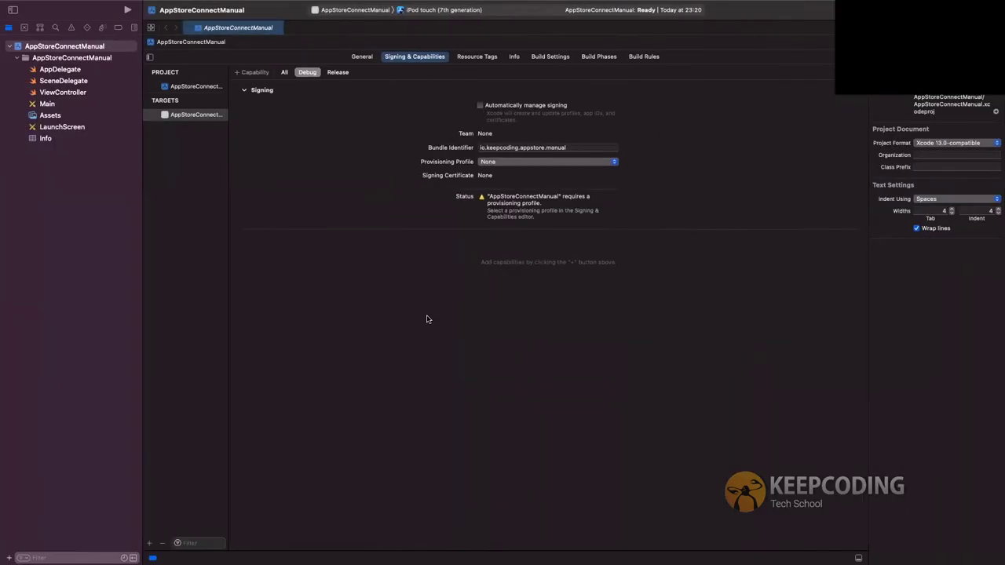
{"action": "left_click", "coordinate": [189, 28]}
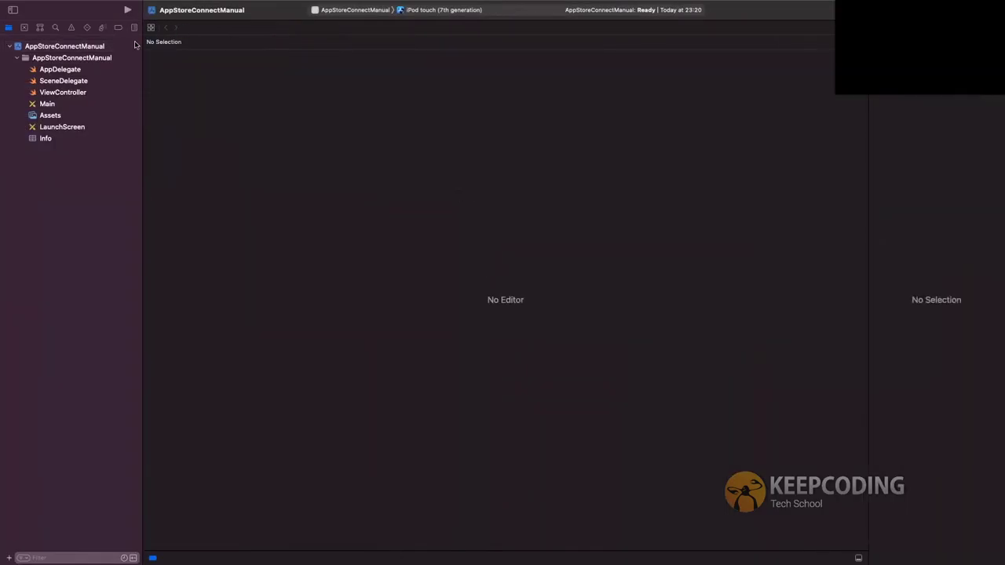
{"action": "left_click", "coordinate": [100, 48]}
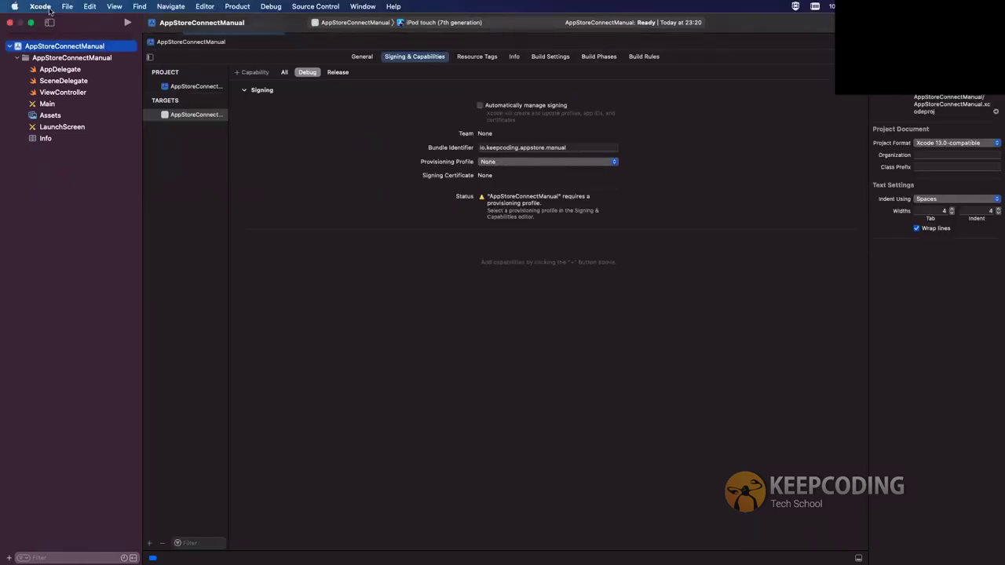
{"action": "left_click", "coordinate": [540, 162]}
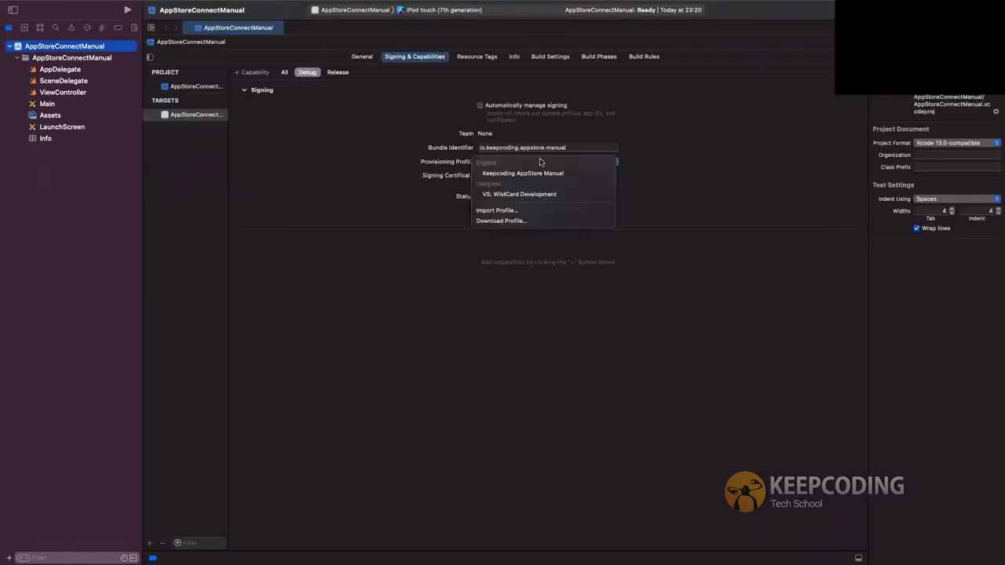
{"action": "left_click", "coordinate": [492, 160]}
{"action": "left_click", "coordinate": [497, 163]}
{"action": "left_click", "coordinate": [497, 163]}
{"action": "left_click", "coordinate": [499, 164]}
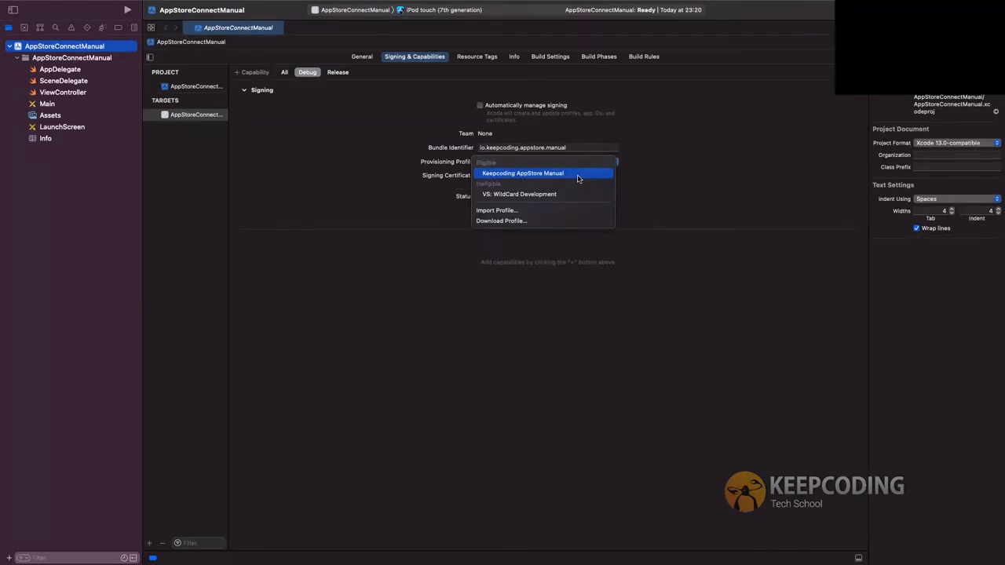
{"action": "left_click", "coordinate": [515, 221]}
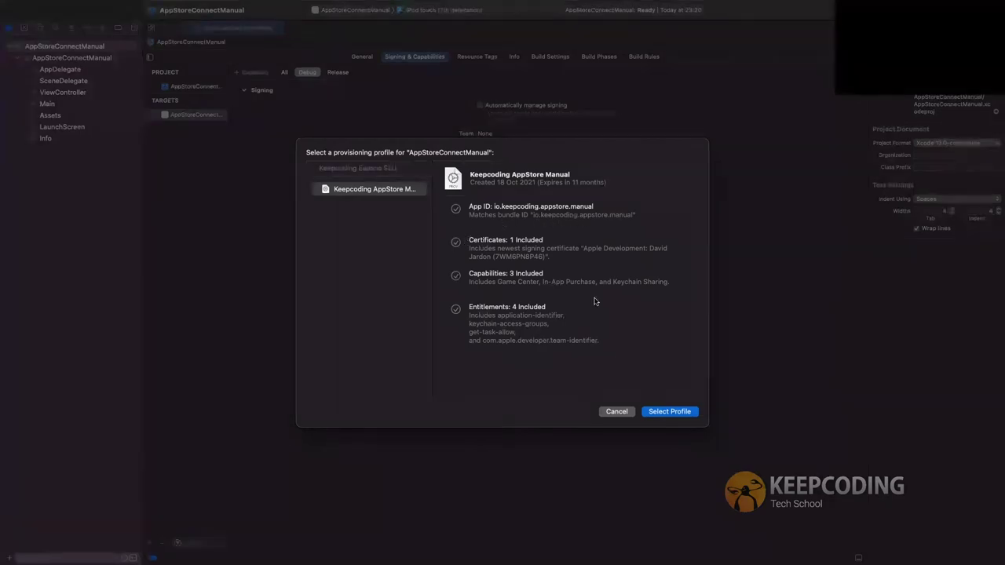
{"action": "left_click", "coordinate": [615, 413]}
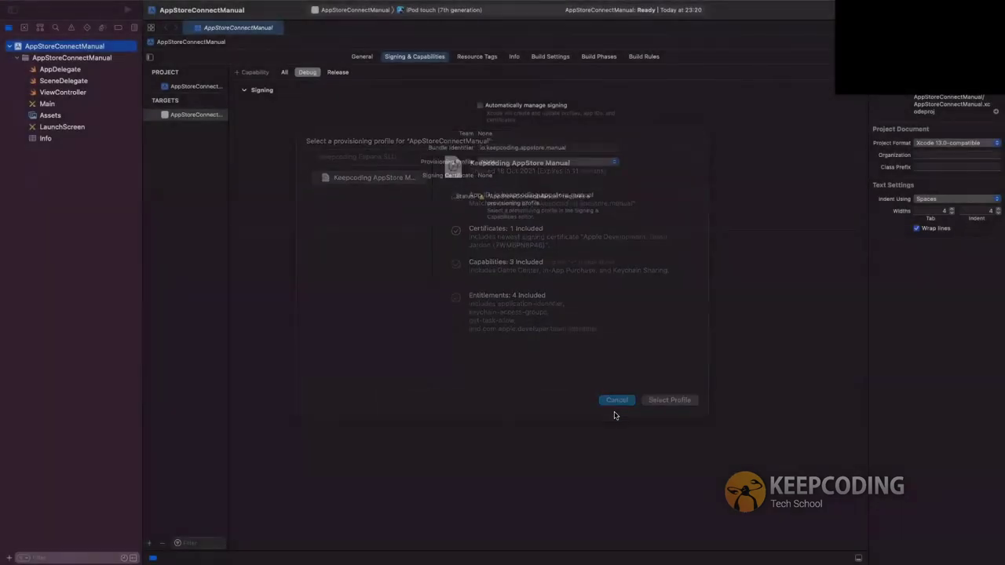
{"action": "left_click", "coordinate": [362, 57]}
{"action": "left_click", "coordinate": [578, 109]}
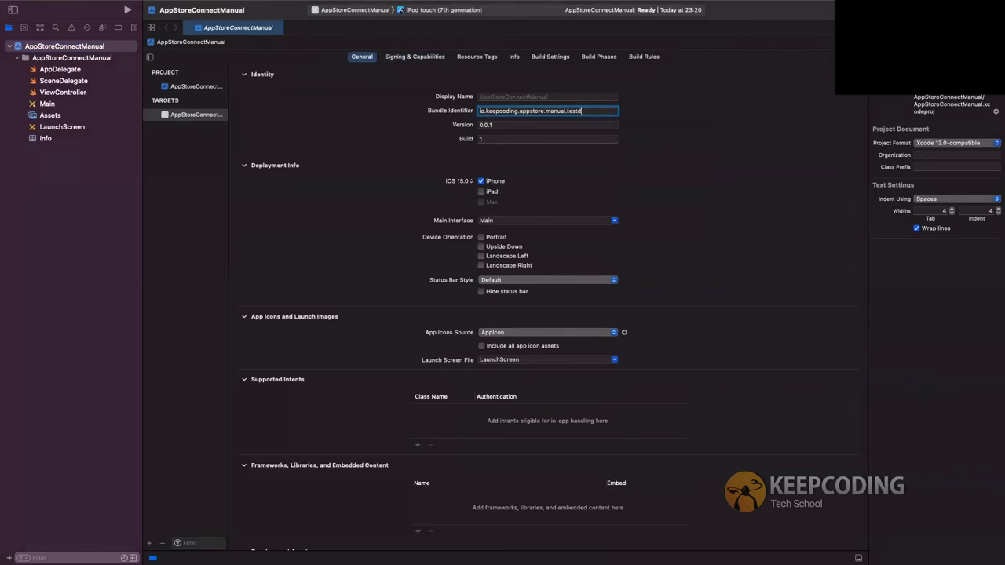
{"action": "left_click", "coordinate": [495, 138]}
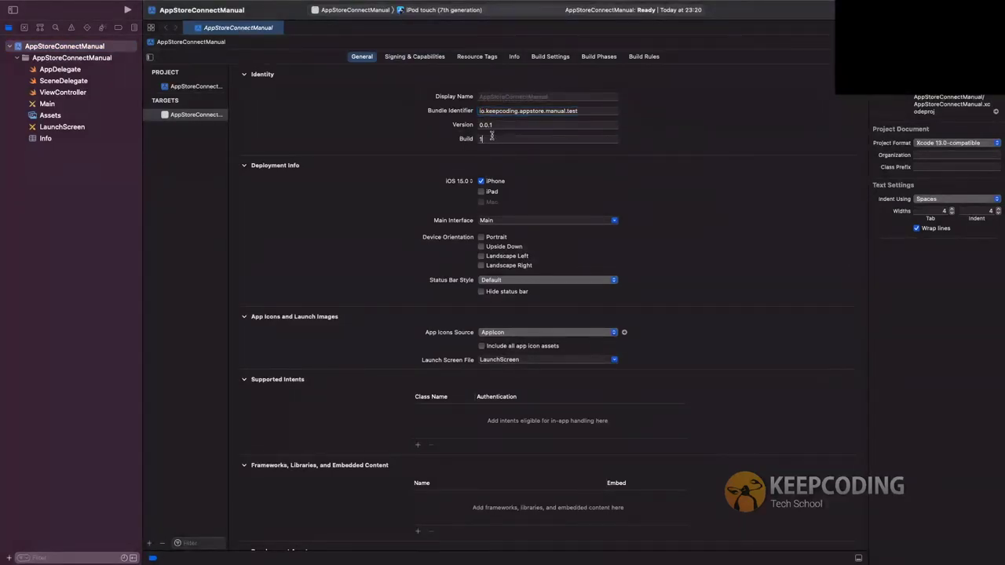
{"action": "left_click", "coordinate": [421, 59]}
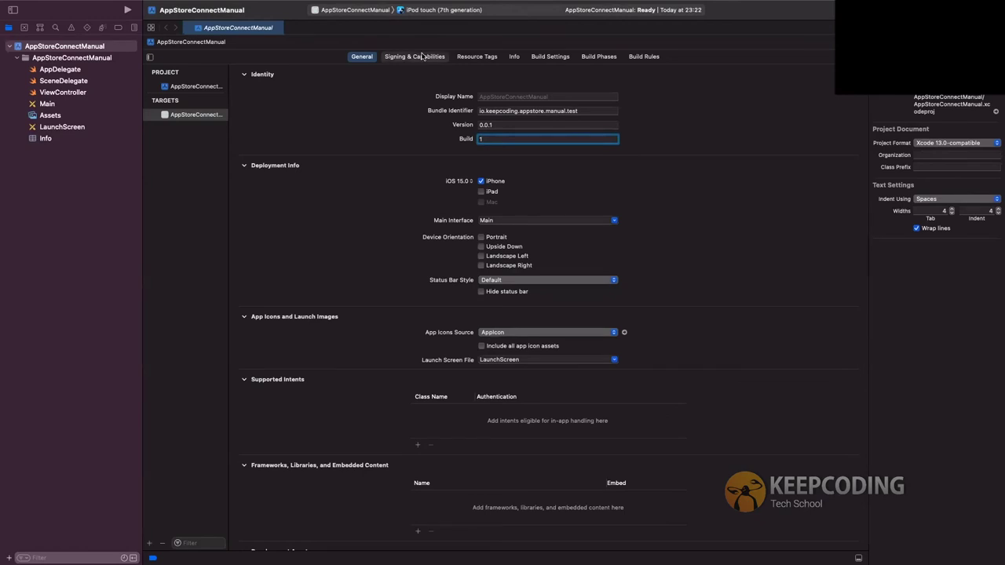
{"action": "left_click", "coordinate": [518, 161]}
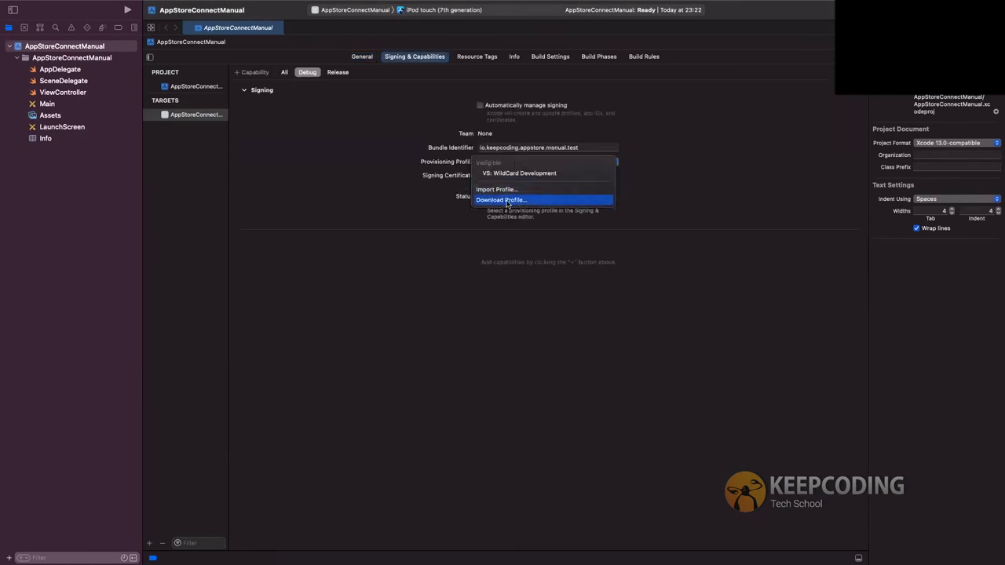
{"action": "left_click", "coordinate": [511, 199]}
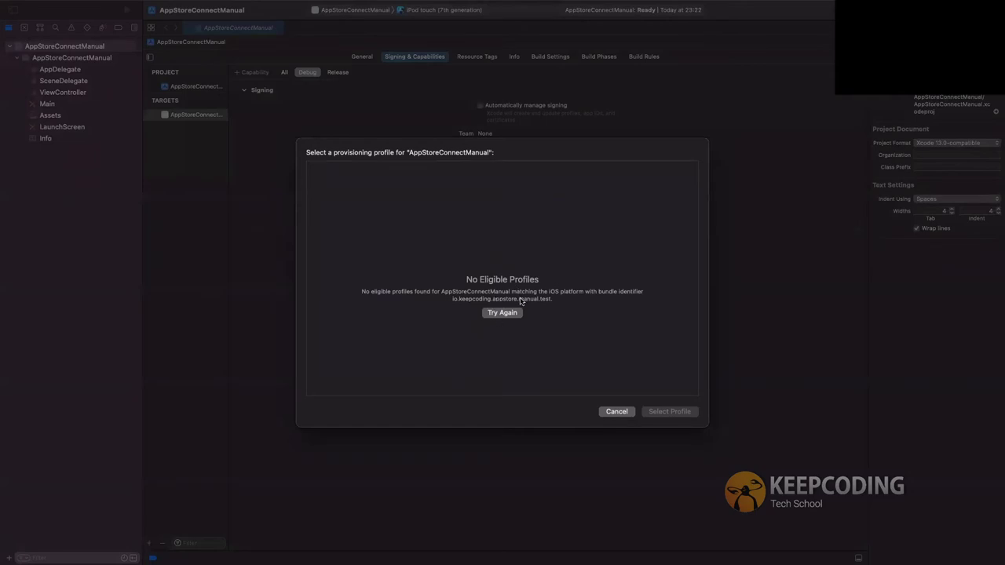
{"action": "left_click", "coordinate": [499, 314]}
{"action": "left_click", "coordinate": [613, 414]}
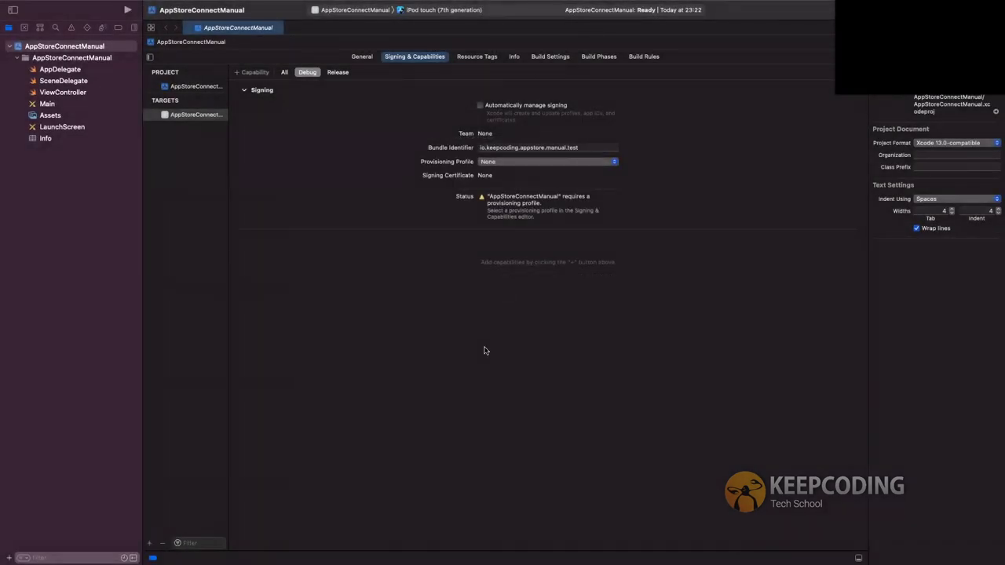
{"action": "left_click", "coordinate": [584, 147]}
{"action": "key", "text": "BackSpace"}
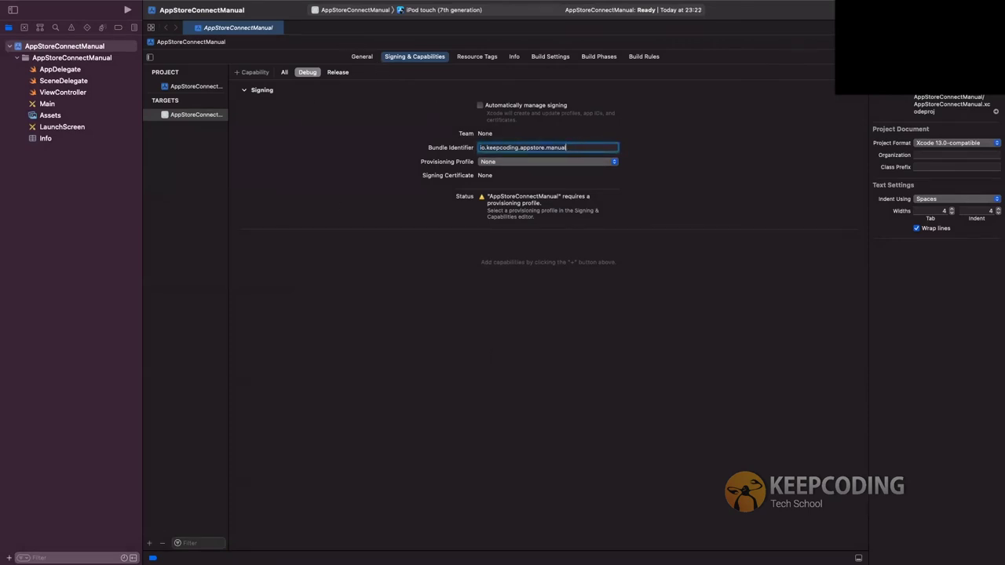
Confirm the bundle identifier, choose the Keepcoding AppStore Manual provisioning profile, and view its details
{"action": "key", "text": "Return"}
{"action": "left_click", "coordinate": [510, 161]}
{"action": "left_click", "coordinate": [506, 175]}
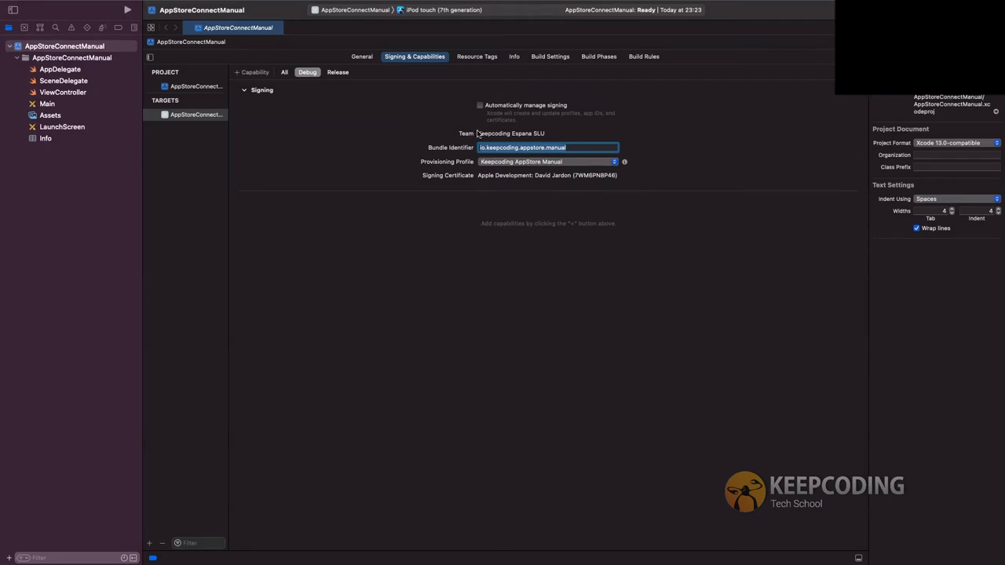
{"action": "left_click", "coordinate": [624, 162]}
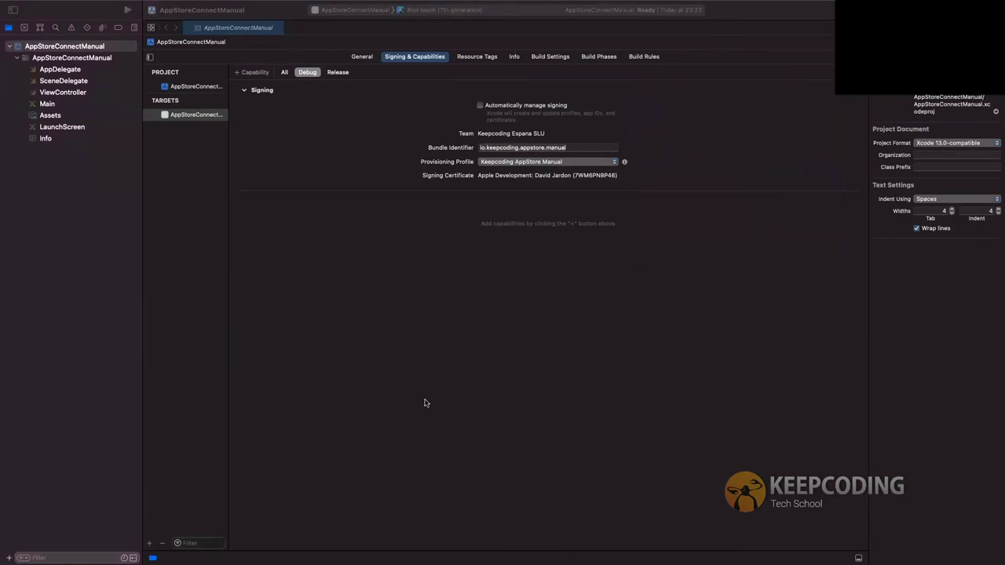
Reselect Keepcoding AppStore Manual, show its details, and drag the profile file onto Terminal
{"action": "key", "text": "ctrl+Left"}
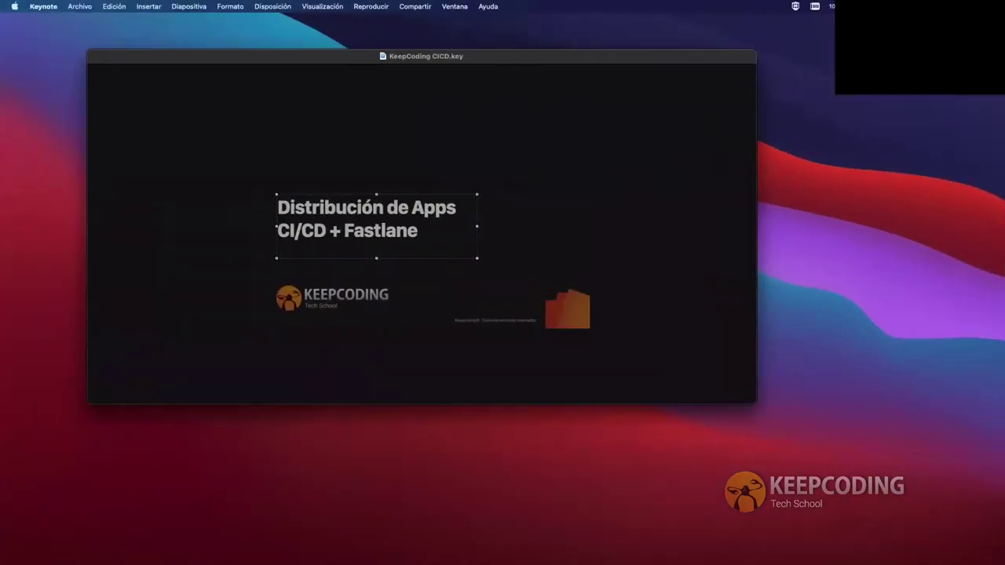
{"action": "key", "text": "ctrl+Right"}
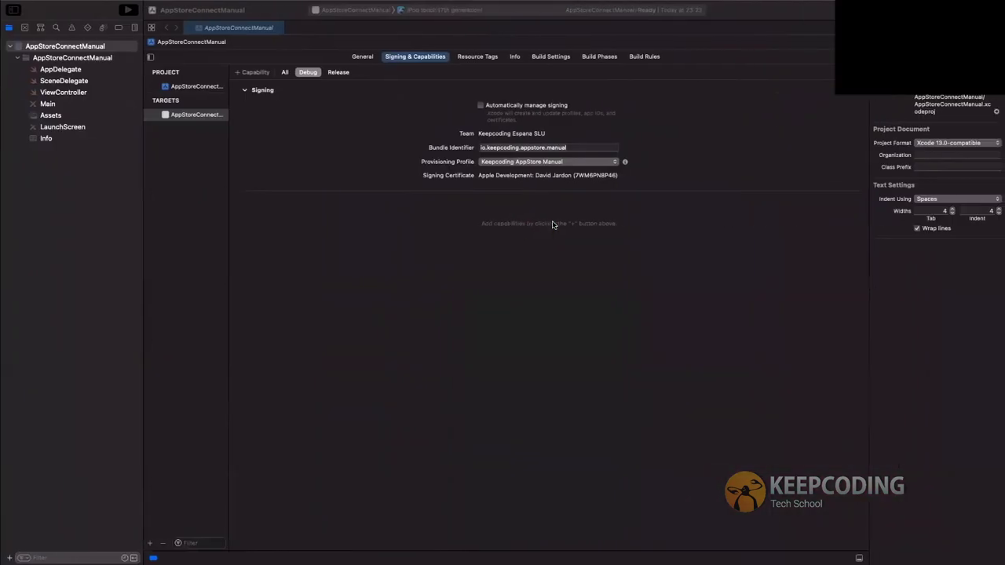
{"action": "left_click", "coordinate": [562, 166]}
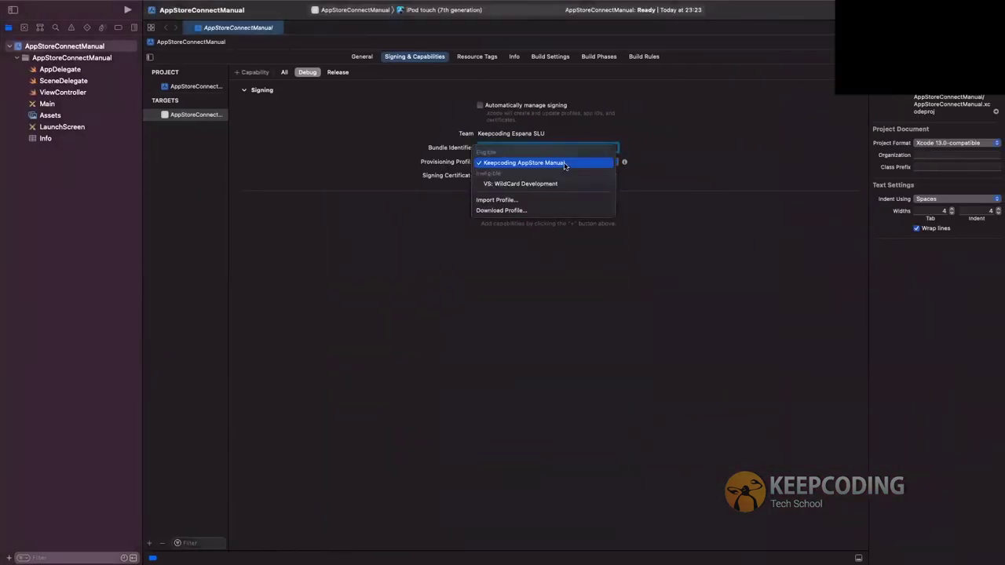
{"action": "left_click", "coordinate": [619, 165]}
{"action": "left_click", "coordinate": [619, 163]}
{"action": "left_click", "coordinate": [610, 165]}
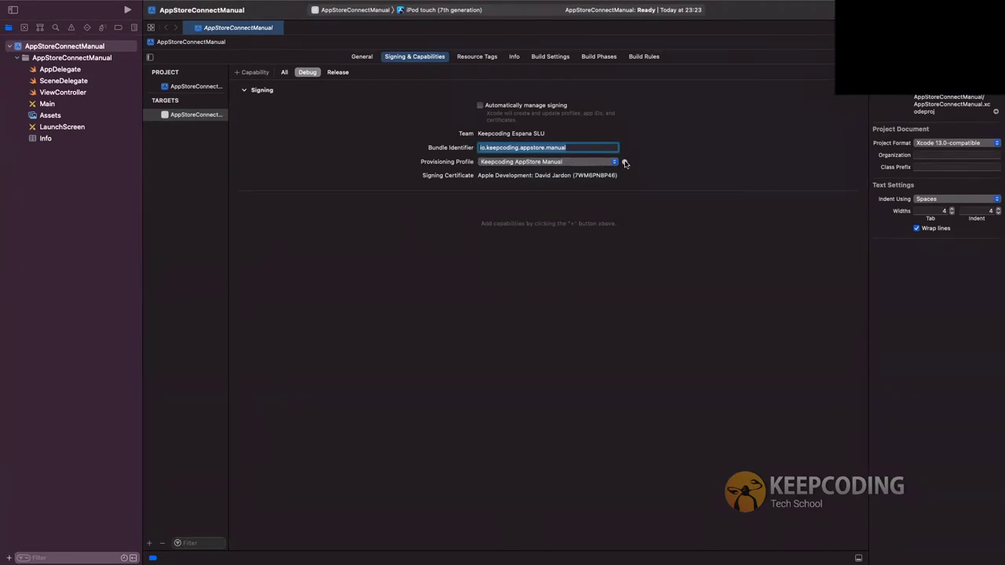
{"action": "left_click", "coordinate": [625, 162]}
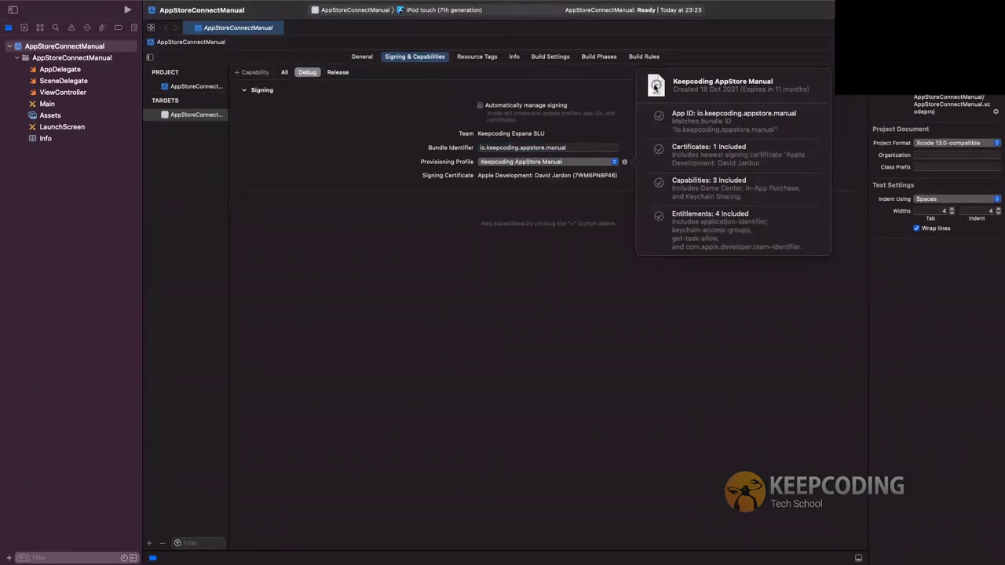
{"action": "left_click_drag", "start_coordinate": [656, 87], "coordinate": [236, 218]}
{"action": "left_click_drag", "start_coordinate": [399, 219], "coordinate": [498, 287]}
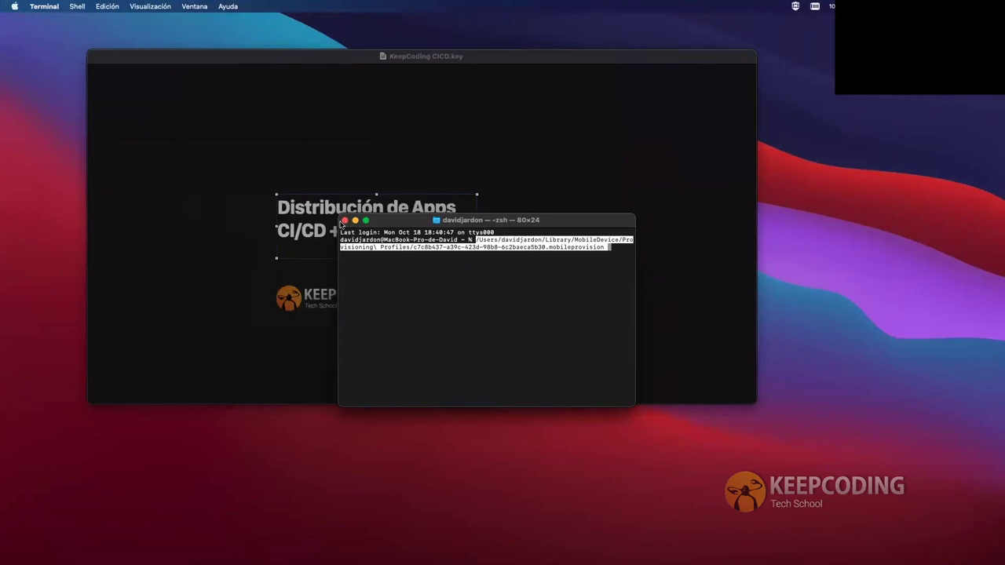
Close the Terminal window showing the .mobileprovision path
{"action": "left_click", "coordinate": [345, 221]}
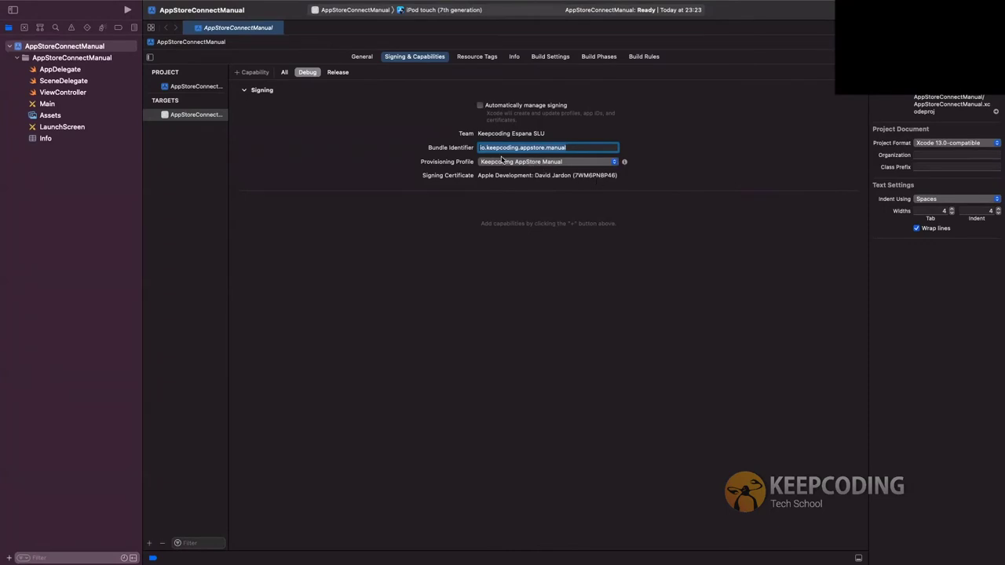
{"action": "left_click", "coordinate": [624, 162]}
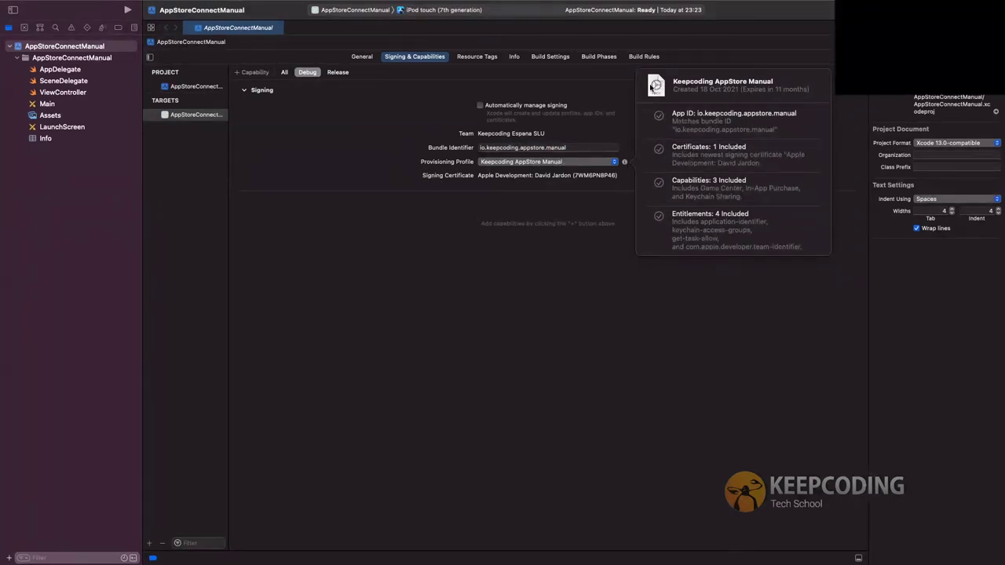
{"action": "left_click", "coordinate": [518, 205]}
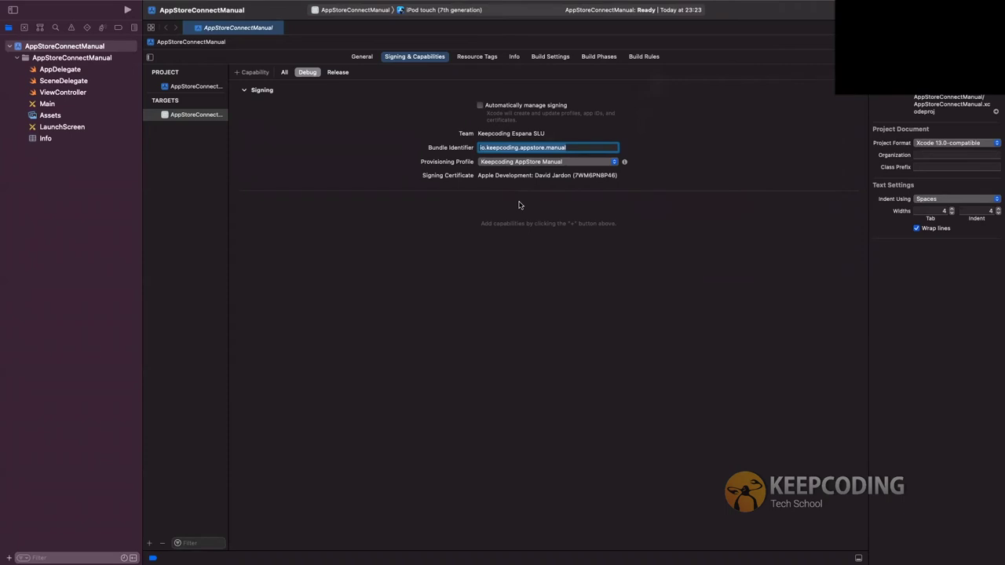
Change the Release bundle identifier to io.keepcoding.appstore.manual by removing .test
{"action": "left_click", "coordinate": [337, 72]}
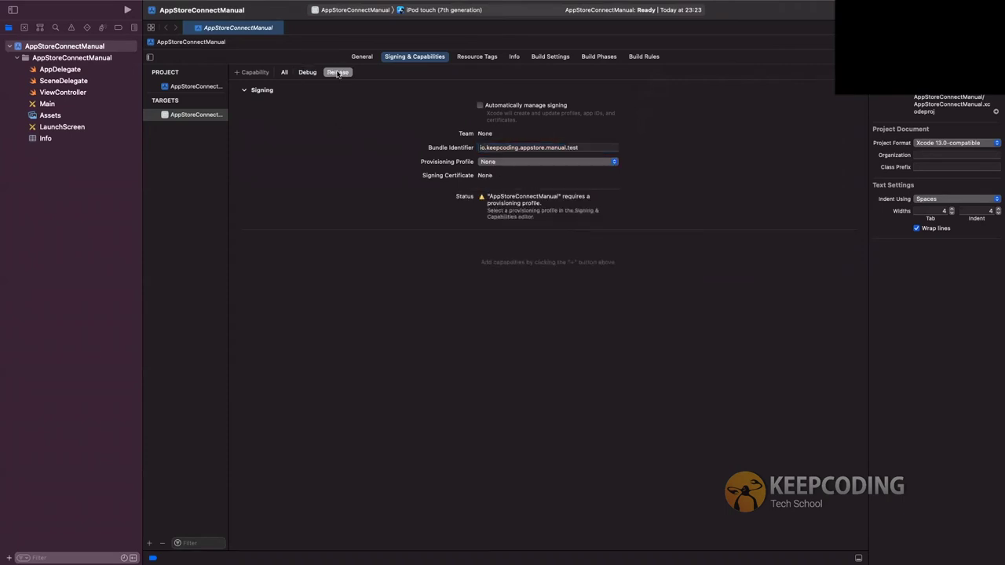
{"action": "left_click", "coordinate": [307, 72]}
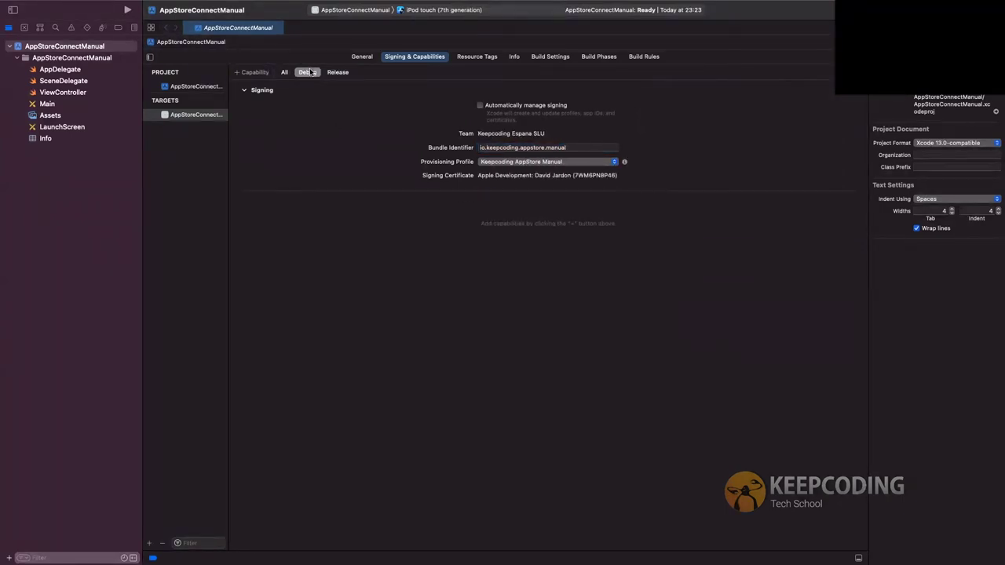
{"action": "left_click", "coordinate": [343, 73]}
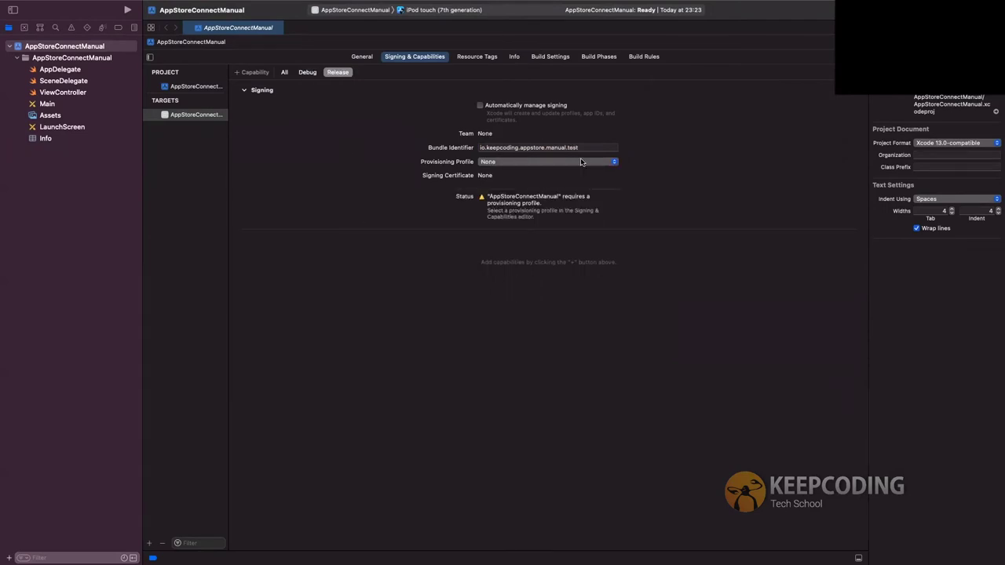
{"action": "left_click", "coordinate": [502, 163]}
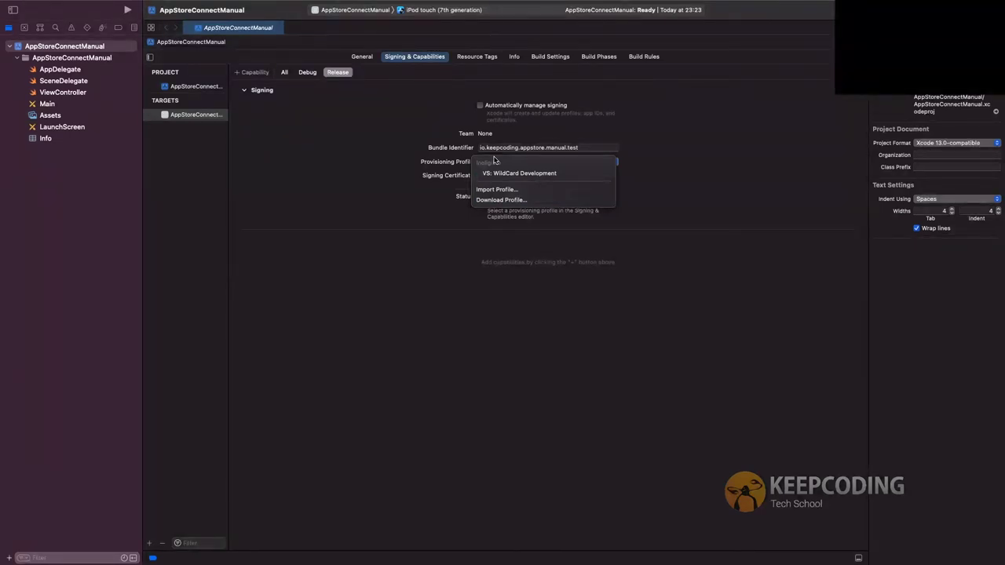
{"action": "left_click", "coordinate": [381, 142]}
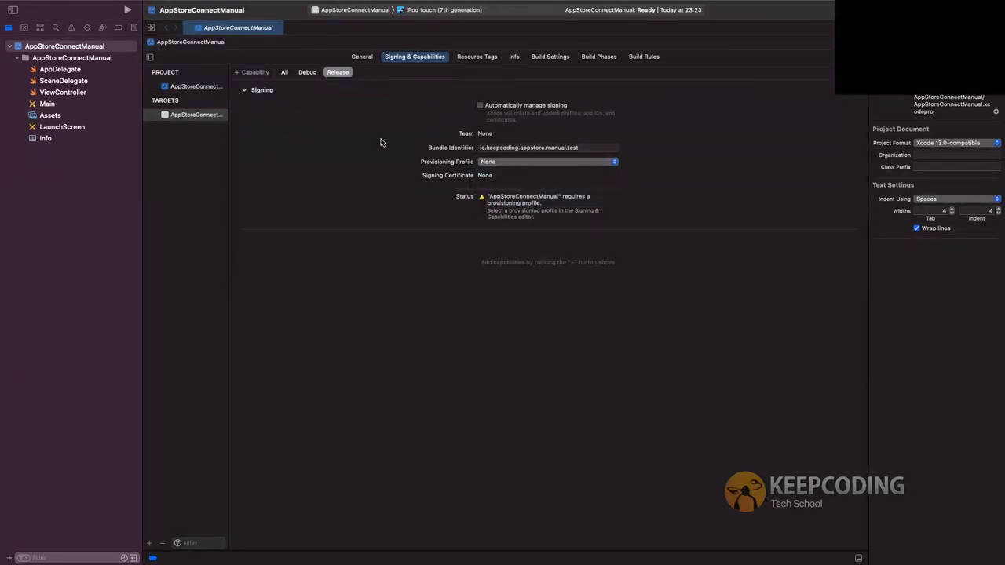
{"action": "left_click", "coordinate": [587, 146]}
{"action": "key", "text": "BackSpace"}
{"action": "key", "text": "BackSpace"}
{"action": "key", "text": "BackSpace"}
{"action": "key", "text": "BackSpace"}
{"action": "key", "text": "BackSpace"}
{"action": "key", "text": "Return"}
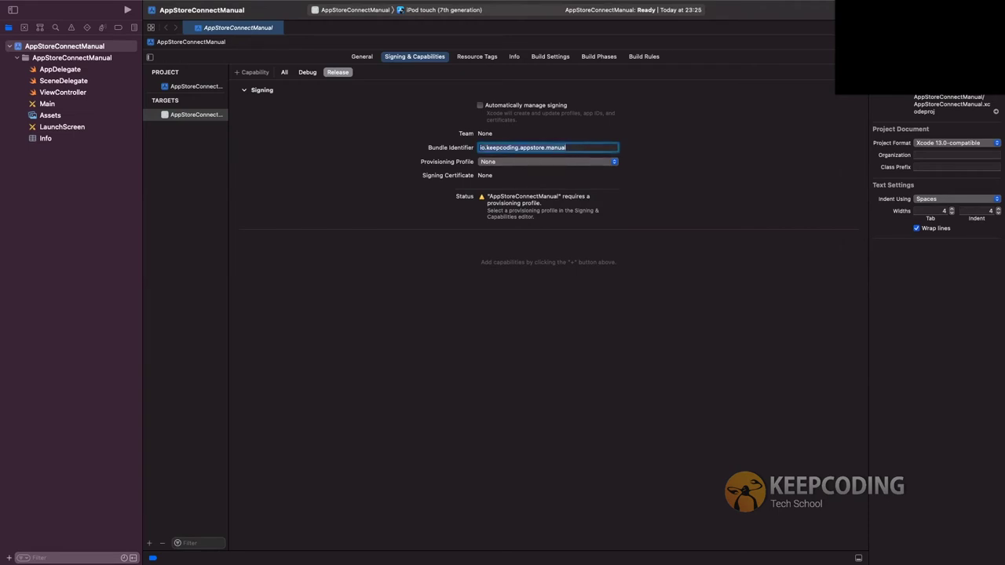
Assign the Keepcoding AppStore Manual provisioning profile to the Release configuration
{"action": "left_click", "coordinate": [514, 162]}
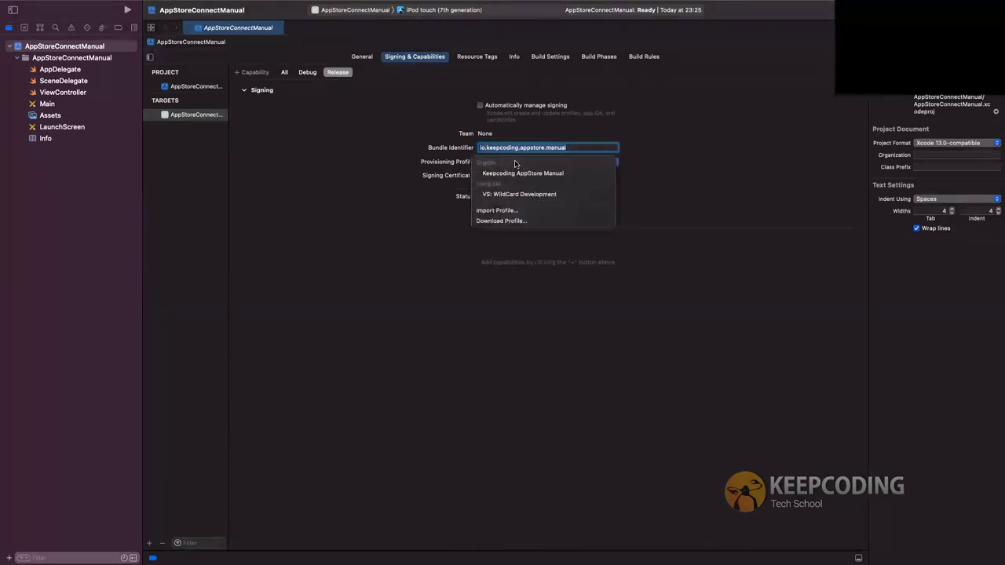
{"action": "left_click", "coordinate": [519, 173]}
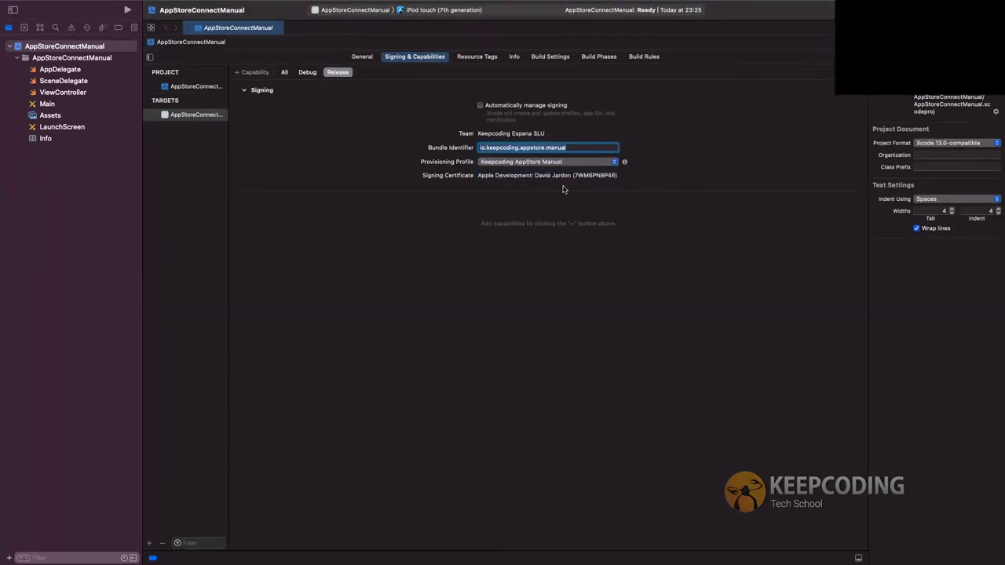
{"action": "left_click", "coordinate": [539, 163]}
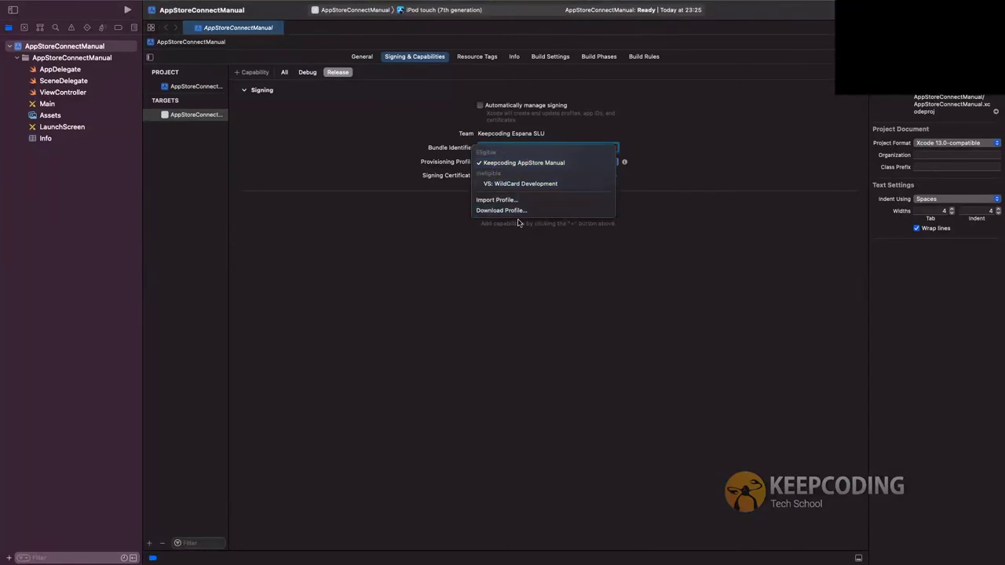
{"action": "left_click", "coordinate": [439, 189]}
{"action": "left_click", "coordinate": [525, 163]}
{"action": "left_click", "coordinate": [500, 167]}
{"action": "left_click", "coordinate": [524, 163]}
{"action": "left_click", "coordinate": [426, 251]}
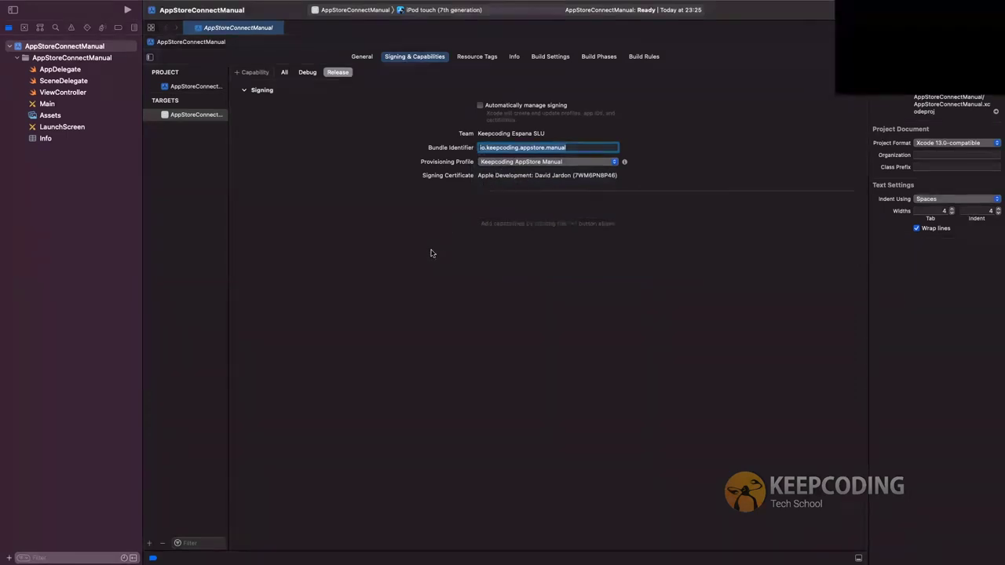
{"action": "key", "text": "ctrl+Right"}
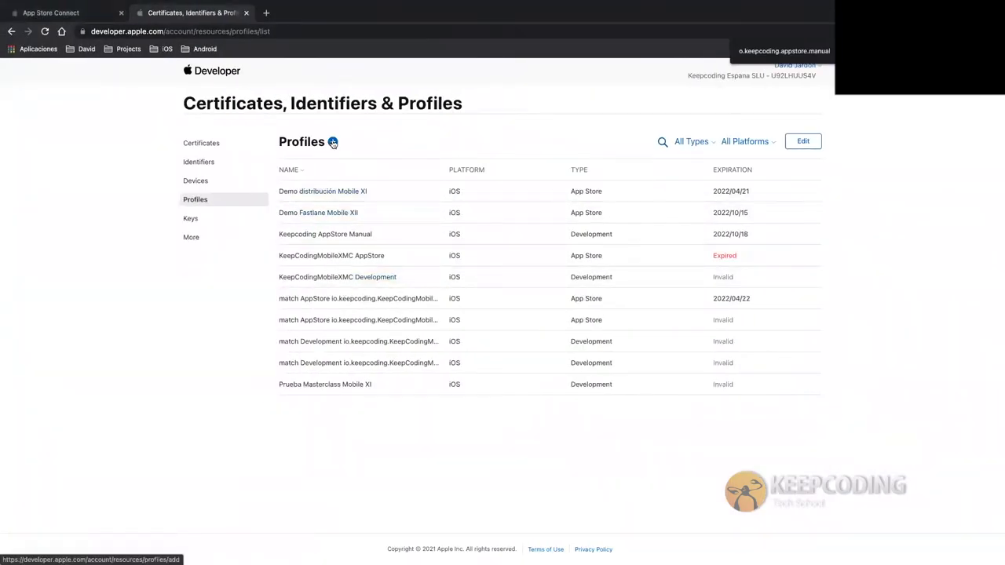
Start a new provisioning profile of type App Store distribution
{"action": "left_click", "coordinate": [333, 143]}
{"action": "scroll", "coordinate": [280, 388], "scroll_direction": "down", "scroll_amount": 1}
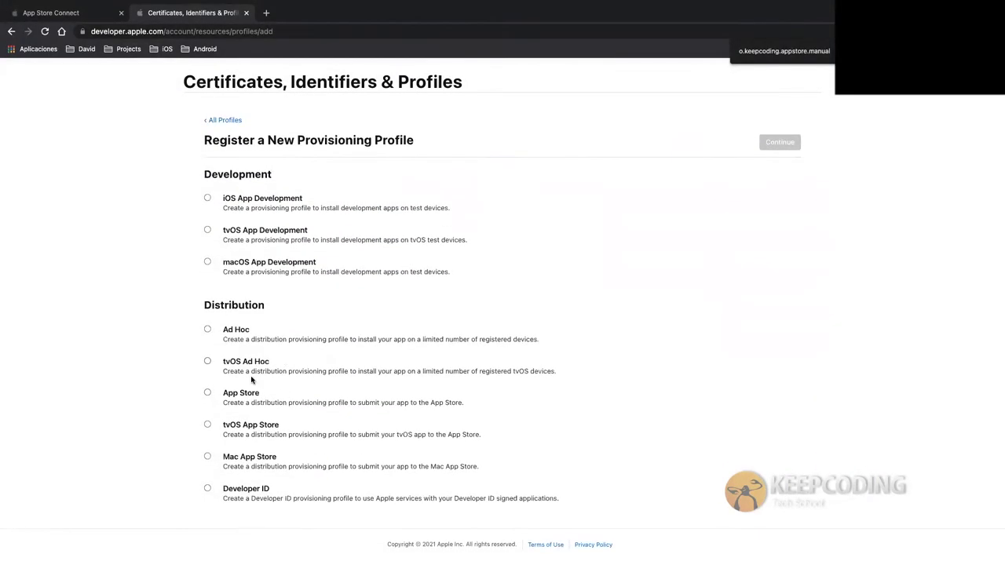
{"action": "left_click", "coordinate": [228, 393]}
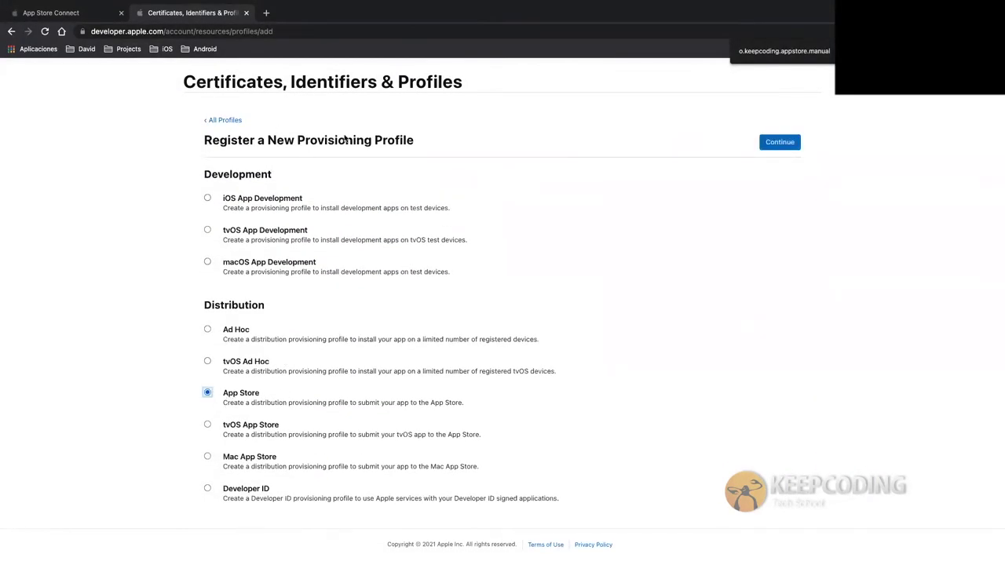
{"action": "left_click", "coordinate": [788, 141]}
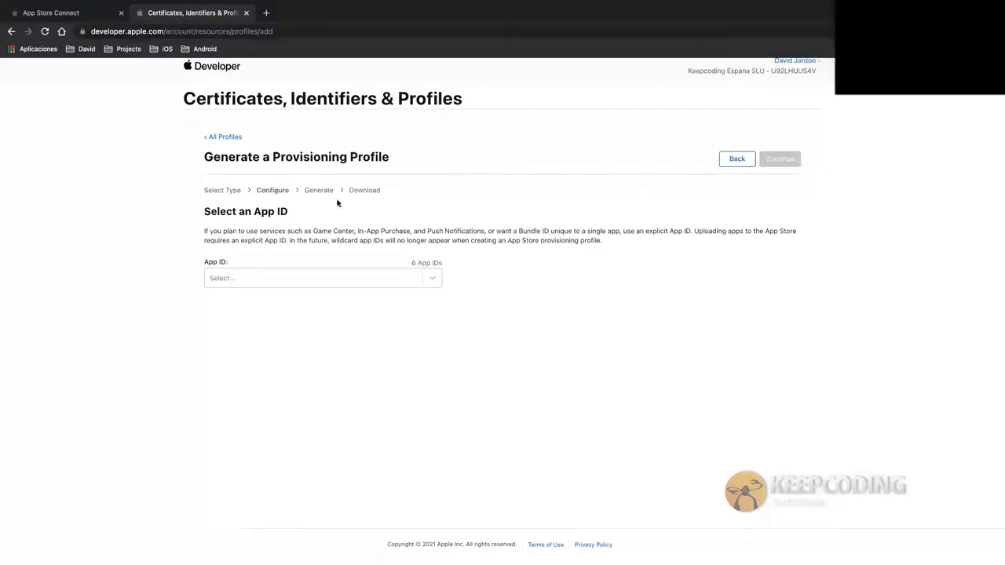
Select the Keepcoding AppStore Manual app ID and the Oct 15, 2022 distribution certificate
{"action": "left_click", "coordinate": [272, 281]}
{"action": "scroll", "coordinate": [314, 382], "scroll_direction": "down", "scroll_amount": 1}
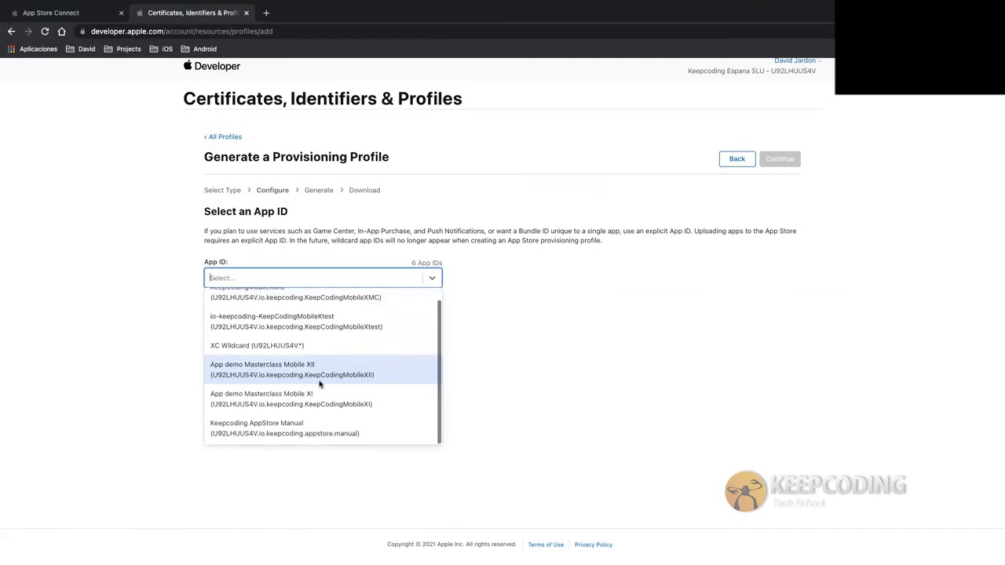
{"action": "left_click", "coordinate": [310, 434]}
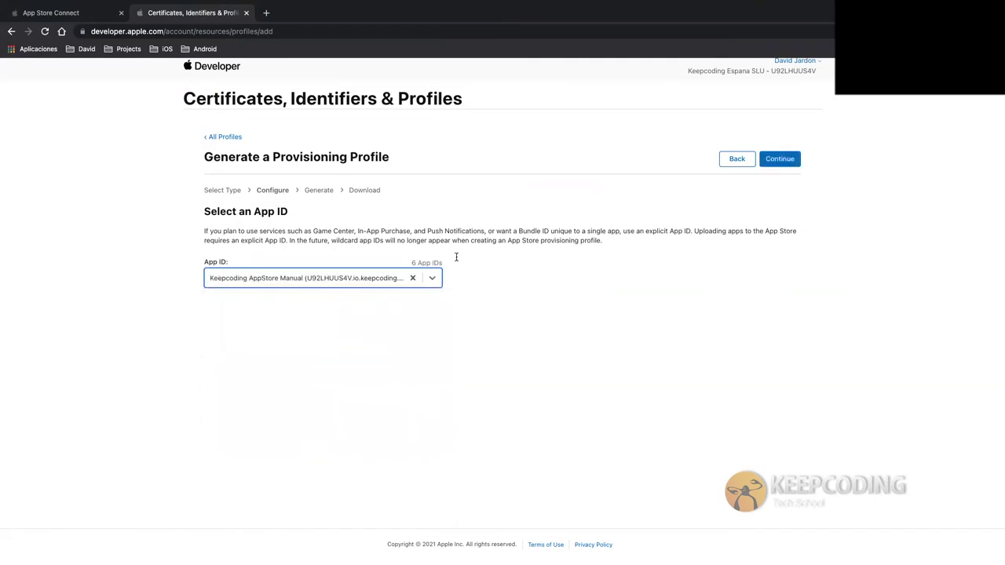
{"action": "left_click", "coordinate": [782, 160]}
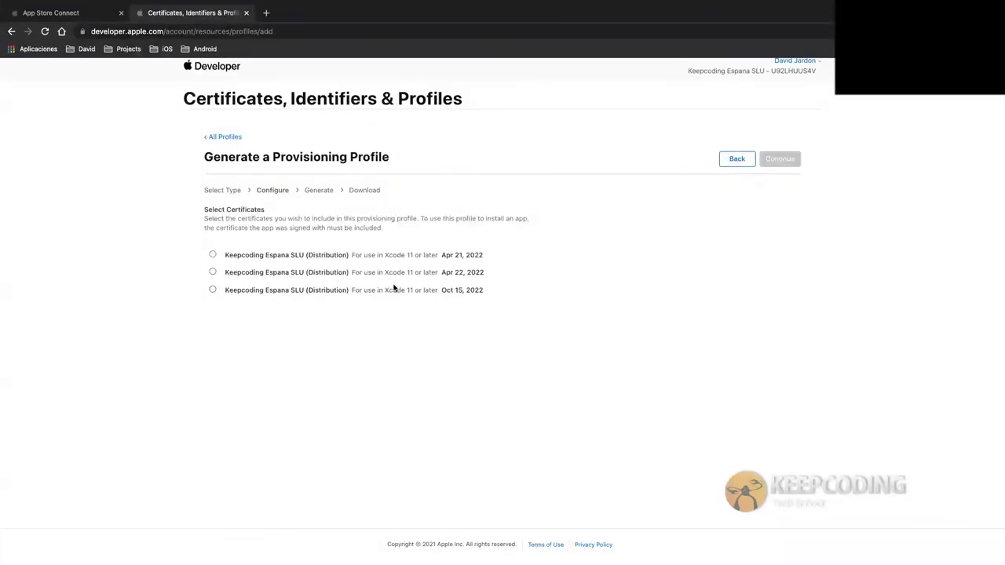
{"action": "left_click", "coordinate": [233, 291]}
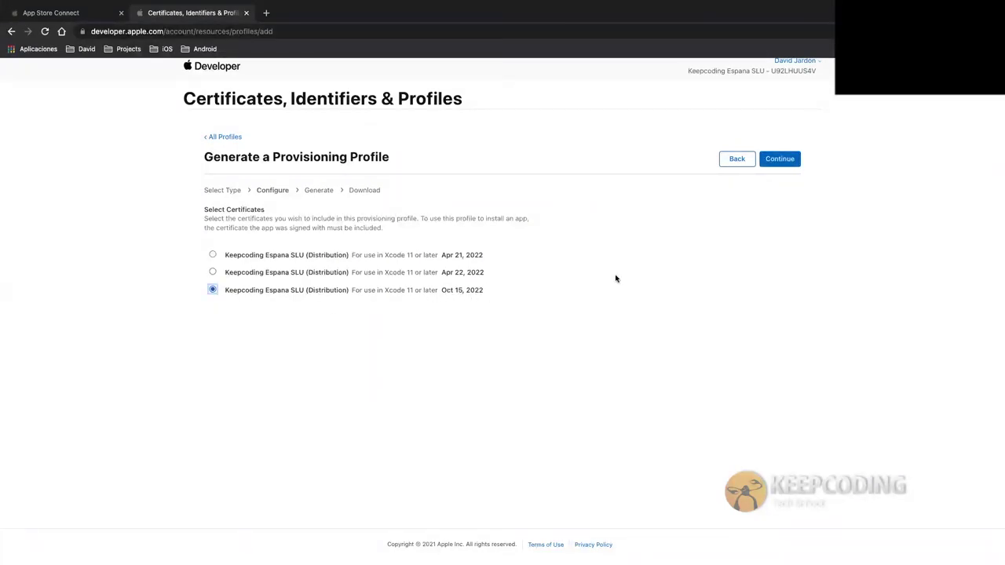
{"action": "left_click", "coordinate": [781, 160]}
{"action": "left_click", "coordinate": [274, 264]}
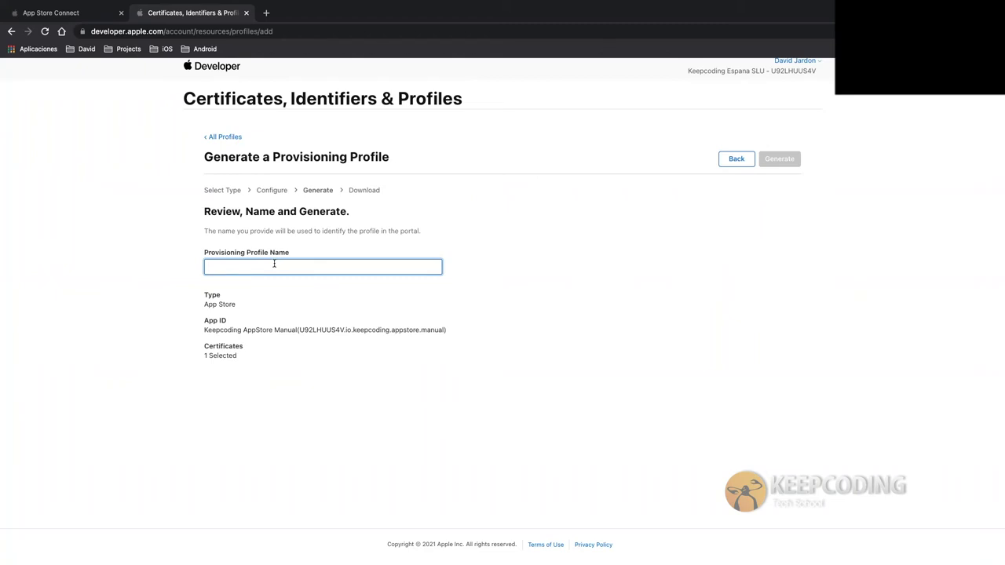
Name the profile 'Keepcoding AppStore Distribution Manual' and generate it
{"action": "type", "text": "Ke"}
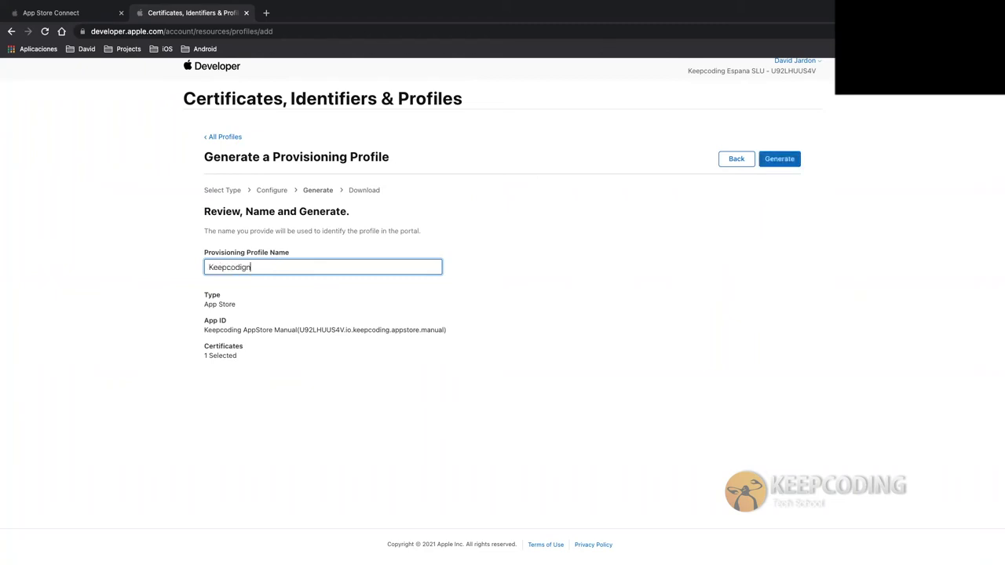
{"action": "type", "text": "epcoding Ap"}
{"action": "type", "text": "pSotre "}
{"action": "type", "text": "Manual"}
{"action": "left_click", "coordinate": [288, 267]}
{"action": "type", "text": "Distribution"}
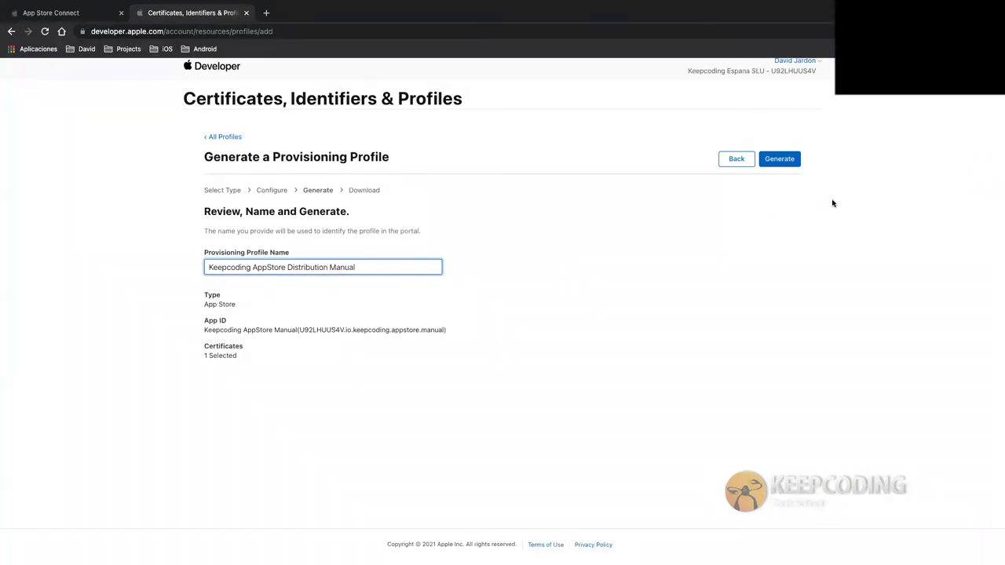
{"action": "left_click", "coordinate": [777, 159]}
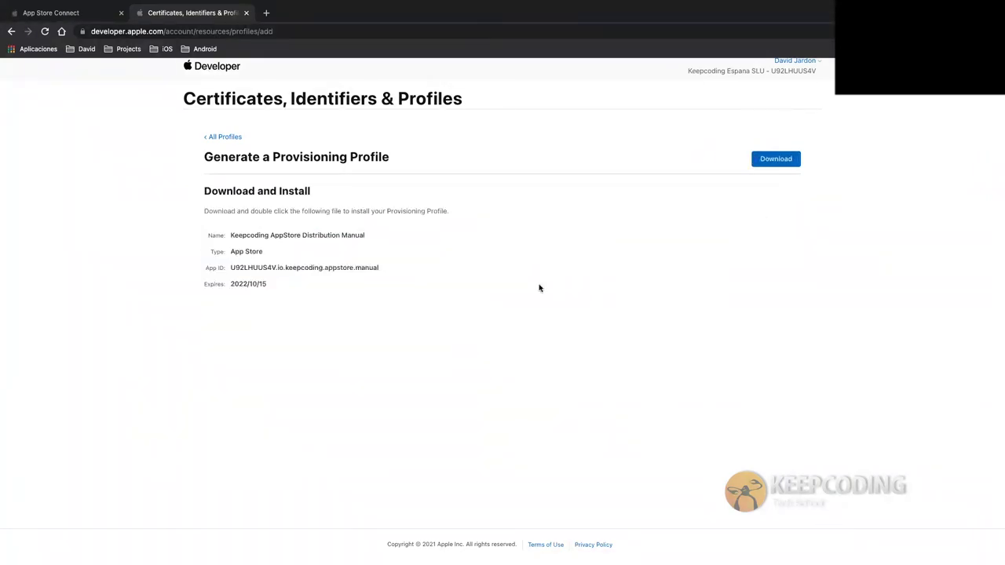
Download the generated profile, open it to install, and return to All Profiles
{"action": "left_click", "coordinate": [763, 165]}
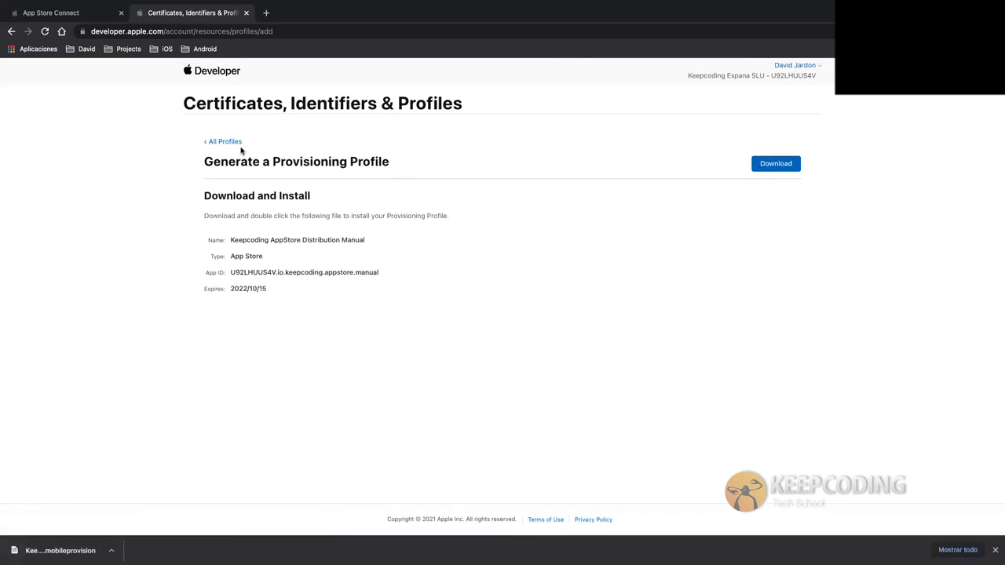
{"action": "left_click", "coordinate": [71, 549]}
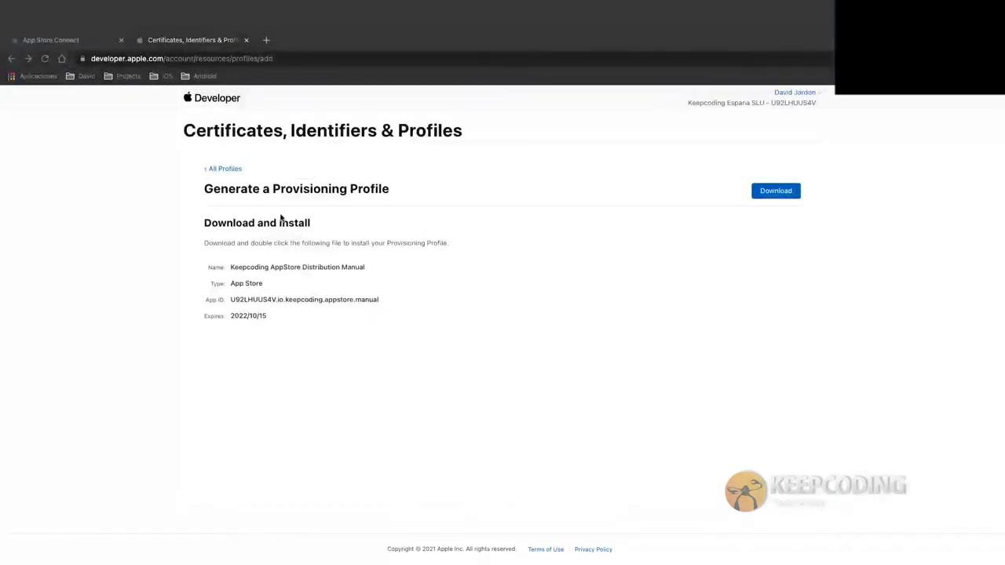
{"action": "left_click", "coordinate": [231, 141]}
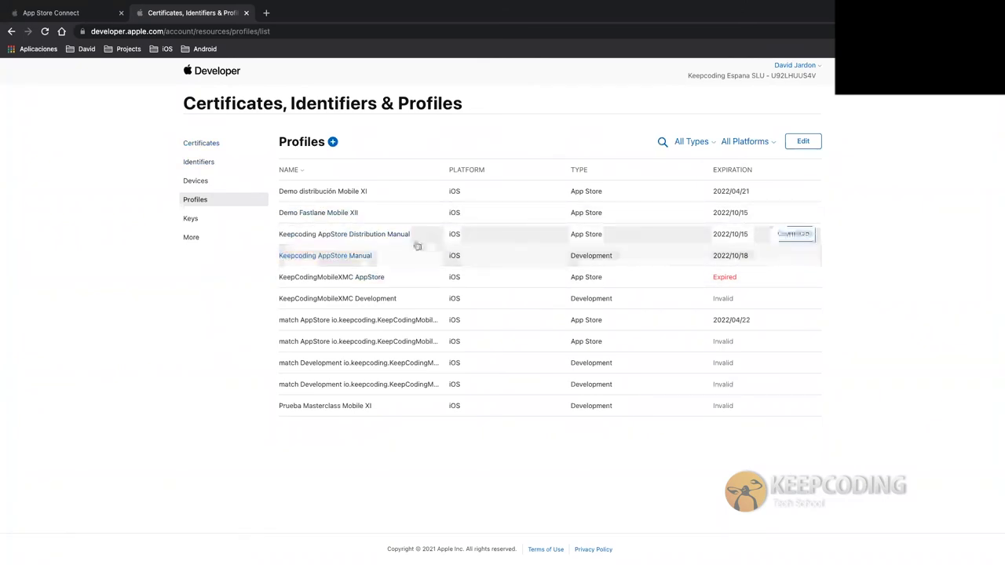
{"action": "key", "text": "ctrl+Left"}
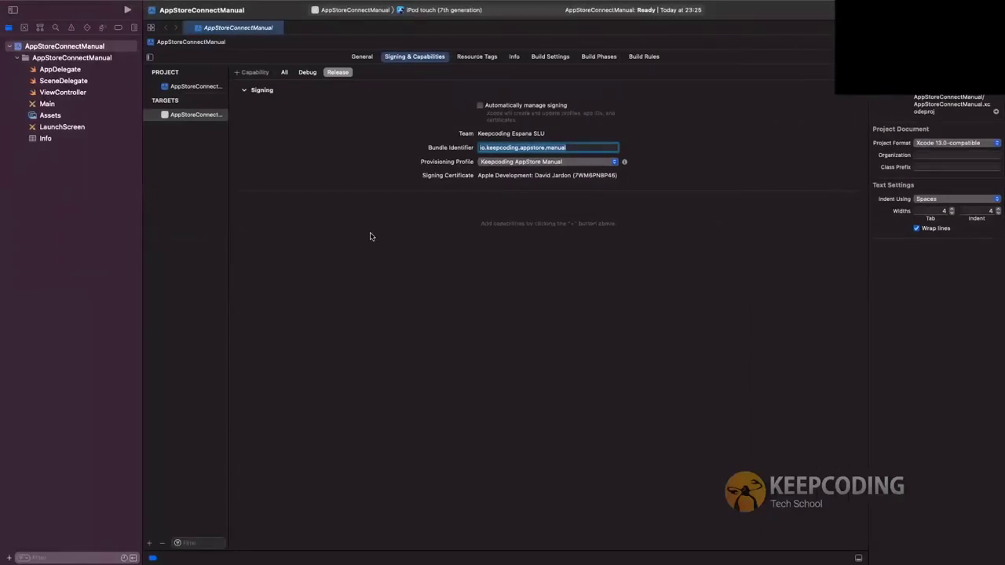
Select Keepcoding AppStore Distribution Manual for Release and highlight the certificate named in the signing warning
{"action": "left_click", "coordinate": [565, 161]}
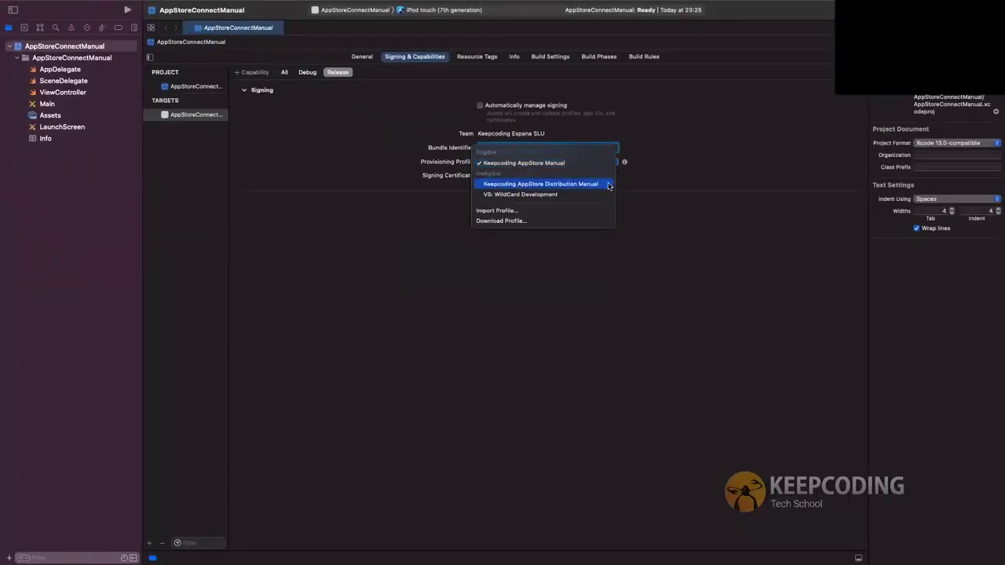
{"action": "left_click", "coordinate": [594, 185]}
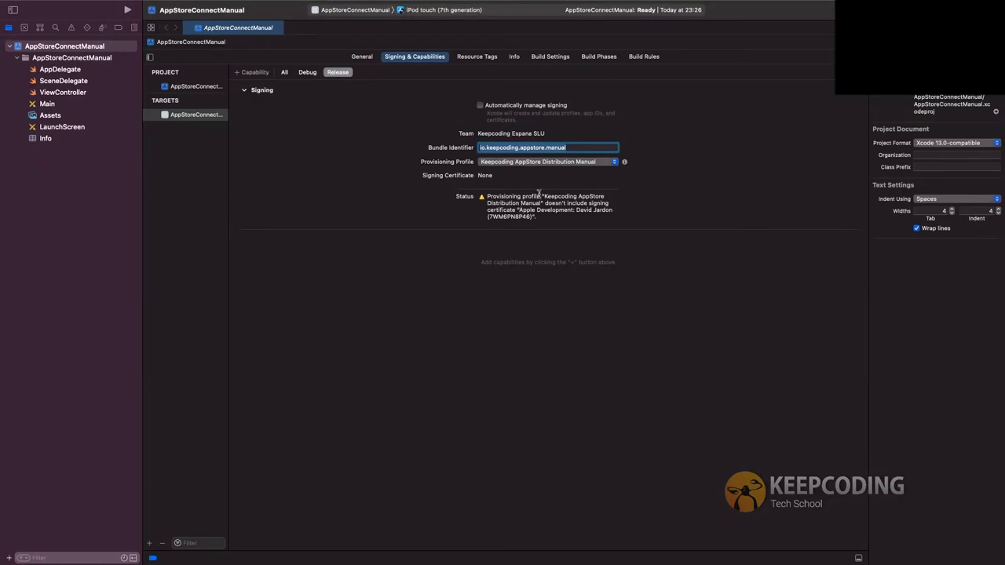
{"action": "left_click_drag", "start_coordinate": [542, 196], "coordinate": [541, 203]}
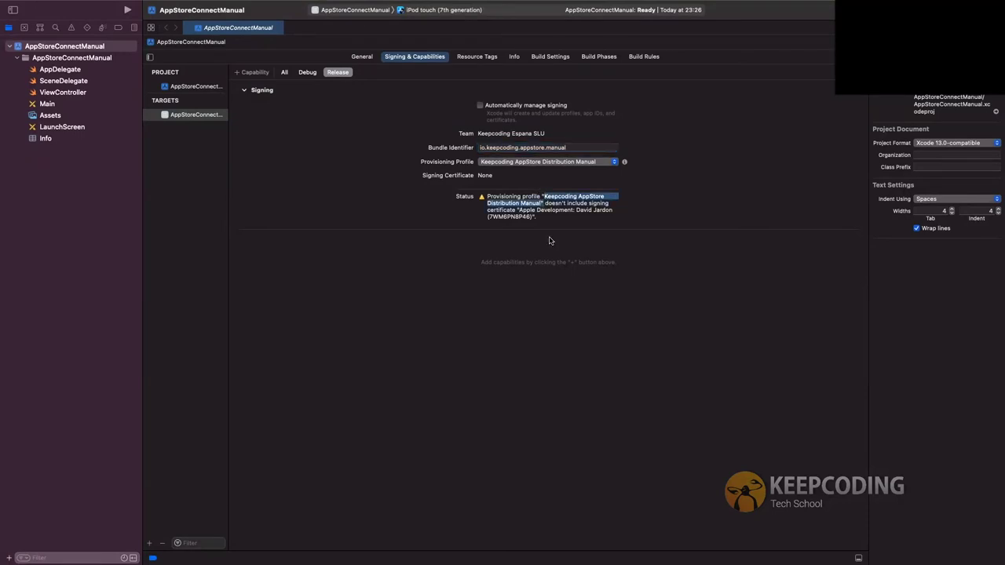
{"action": "left_click_drag", "start_coordinate": [534, 217], "coordinate": [516, 210]}
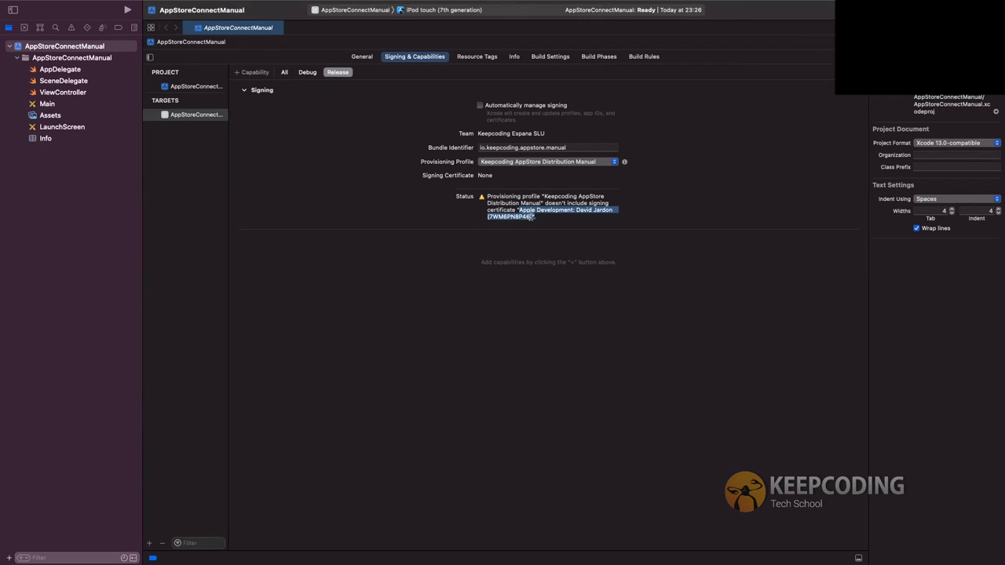
{"action": "left_click", "coordinate": [534, 216]}
{"action": "double_click", "coordinate": [549, 209]}
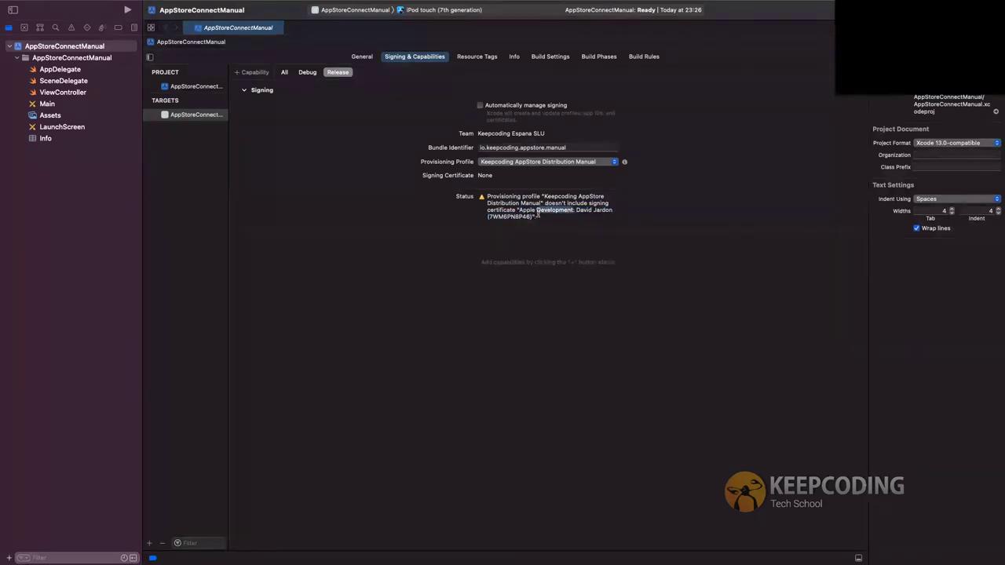
{"action": "left_click_drag", "start_coordinate": [534, 217], "coordinate": [515, 208]}
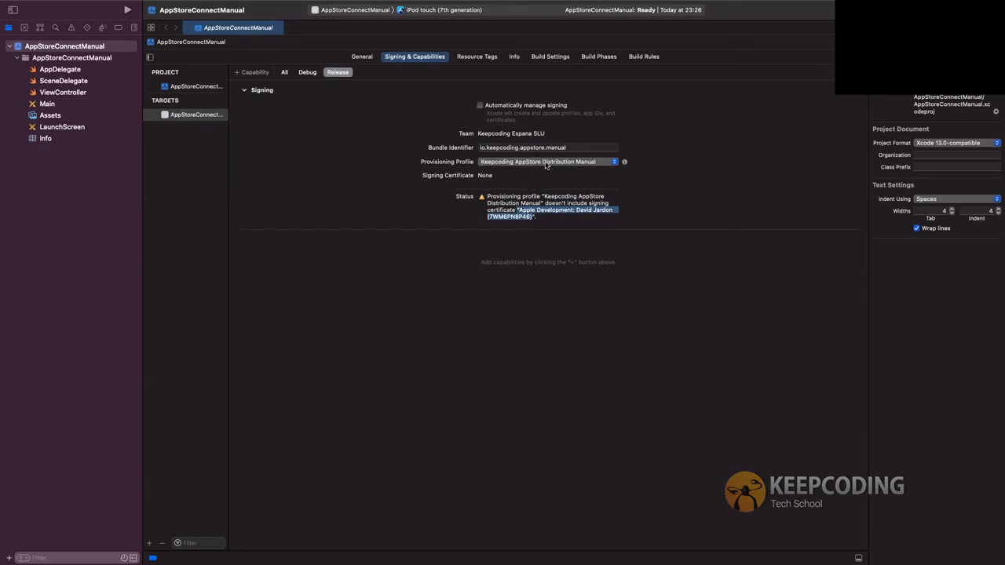
Recheck the provisioning profile list and take the Xcode project out of full screen
{"action": "left_click", "coordinate": [545, 163]}
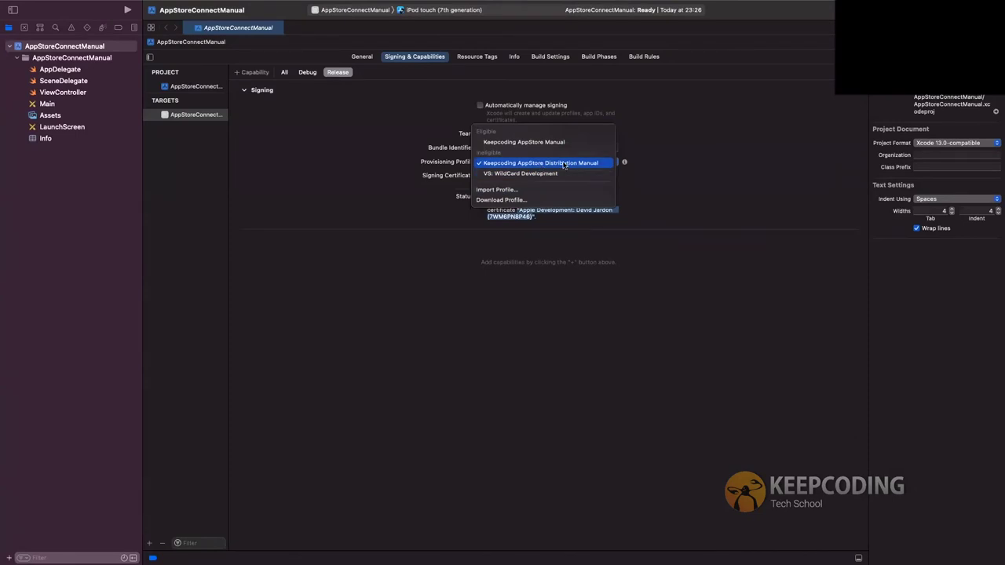
{"action": "left_click", "coordinate": [583, 242]}
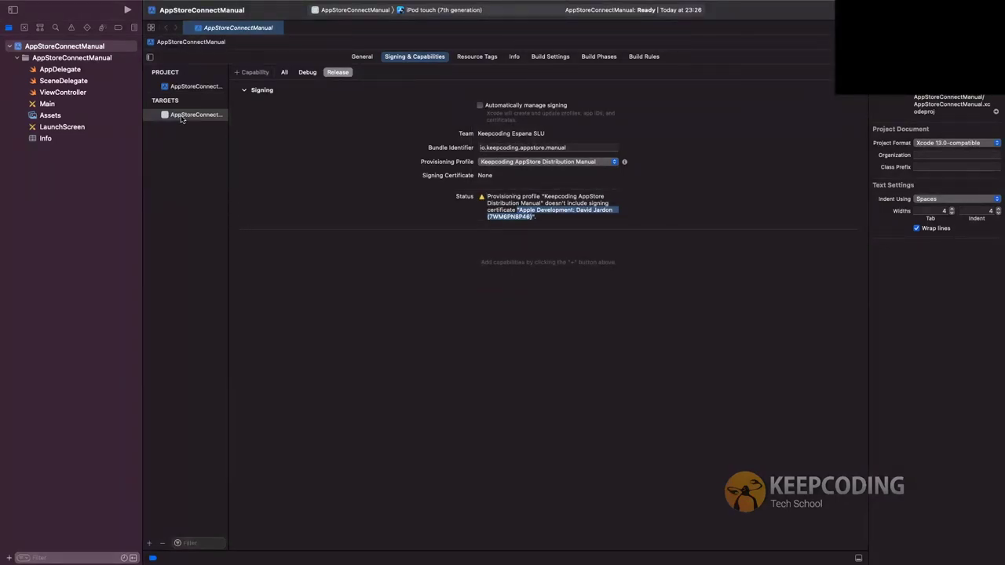
{"action": "mouse_move", "coordinate": [43, 4]}
{"action": "left_click", "coordinate": [9, 23]}
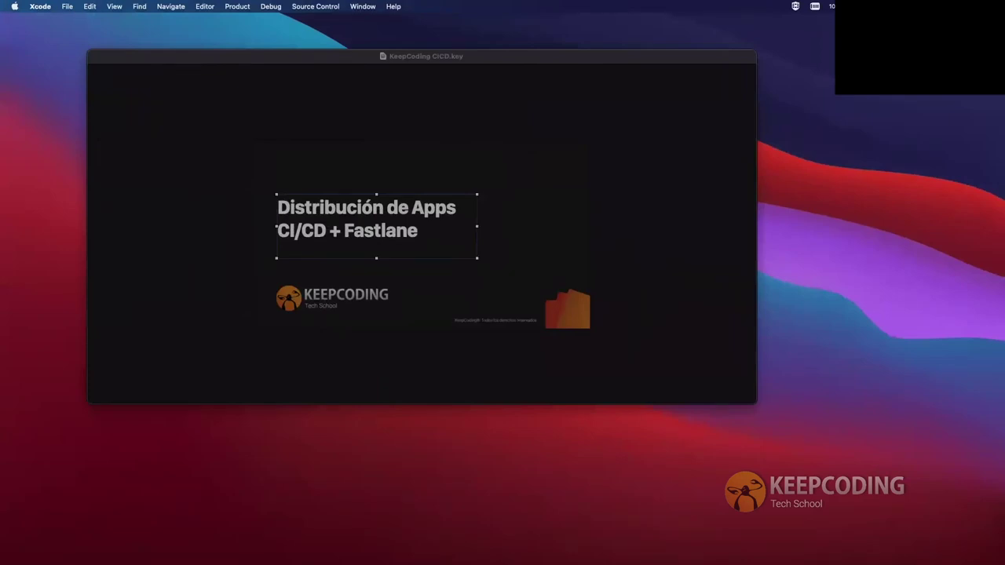
Glance at the Keynote slide, then switch back to Xcode's Release signing settings
{"action": "key", "text": "super+Tab"}
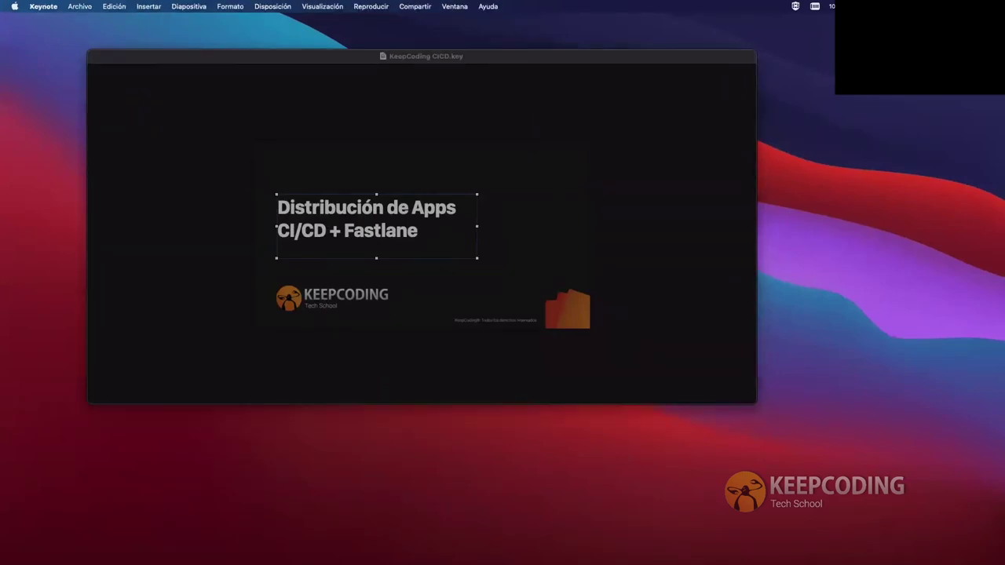
{"action": "key", "text": "super+Tab"}
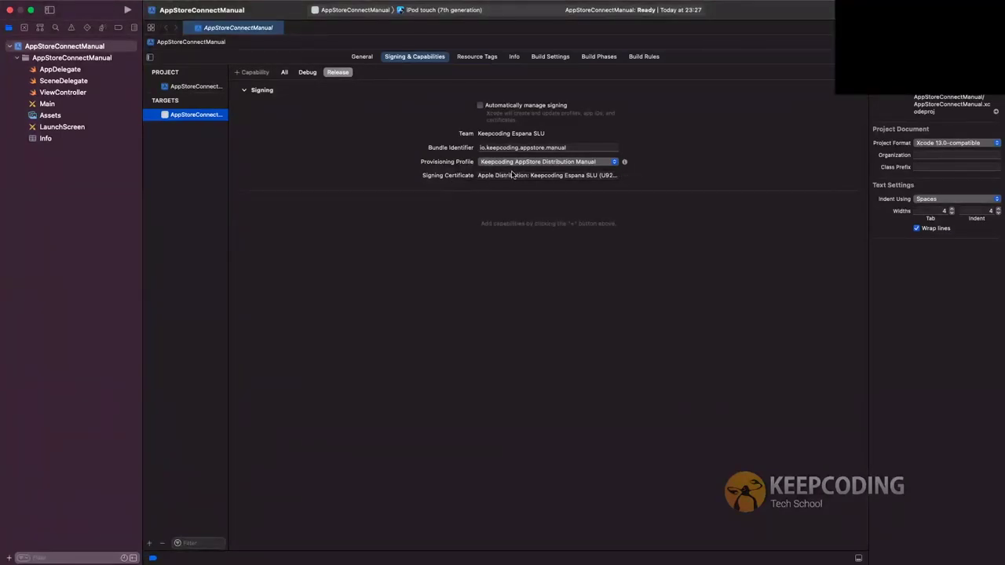
{"action": "left_click", "coordinate": [306, 73]}
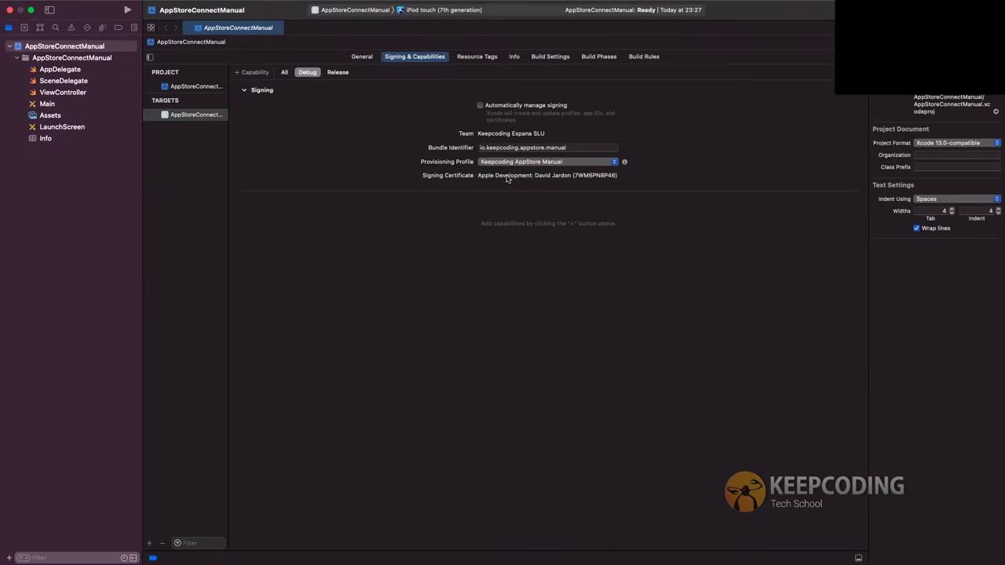
{"action": "left_click", "coordinate": [337, 72]}
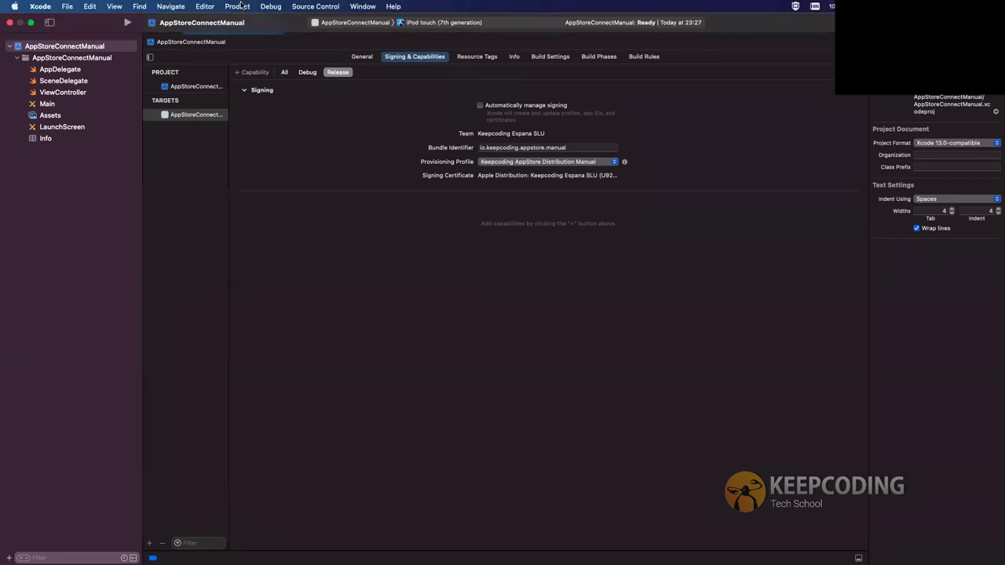
Set the build destination to Any iOS Device (arm64) and confirm it stays selected
{"action": "left_click", "coordinate": [237, 6]}
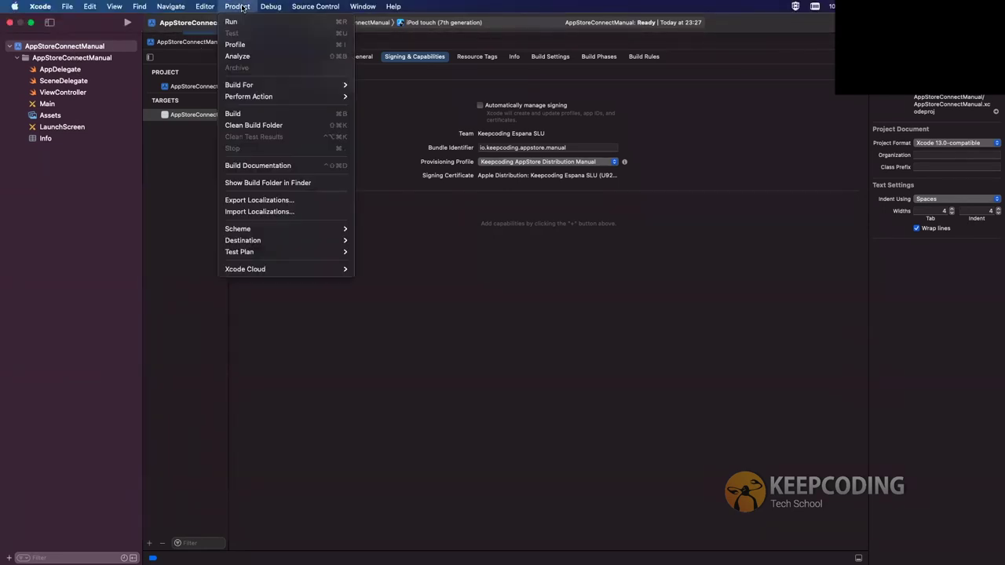
{"action": "key", "text": "Escape"}
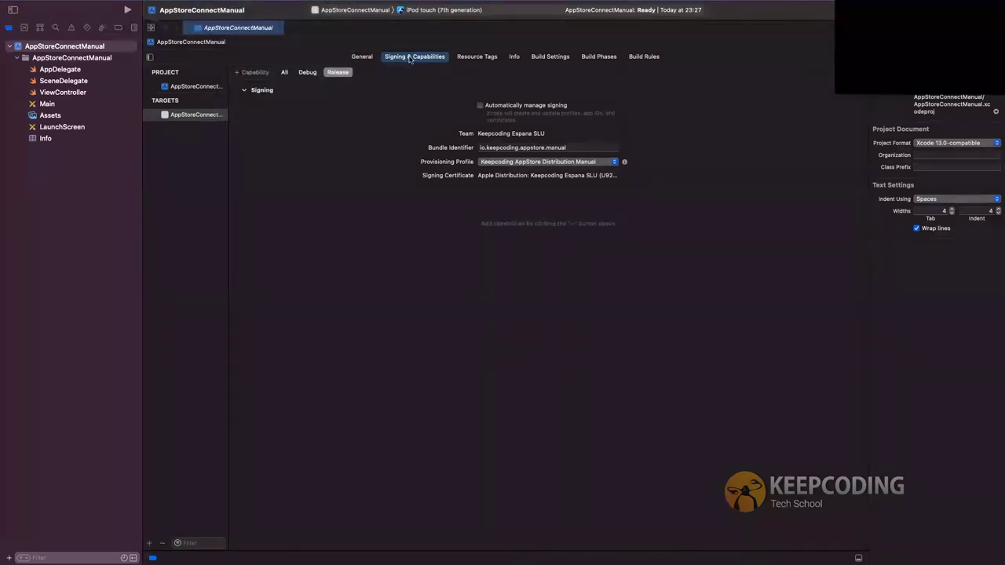
{"action": "left_click", "coordinate": [401, 14]}
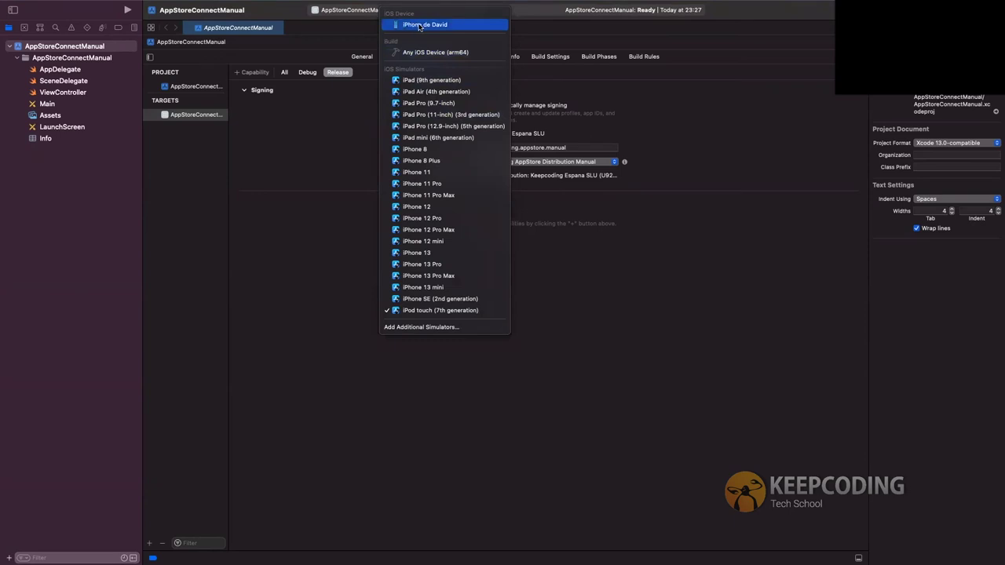
{"action": "left_click", "coordinate": [409, 54]}
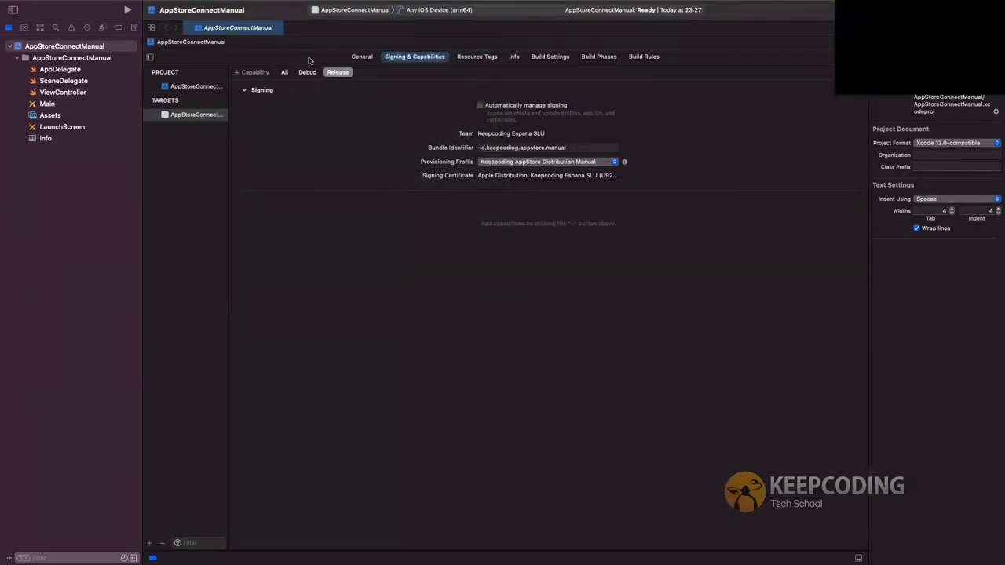
{"action": "left_click", "coordinate": [237, 6]}
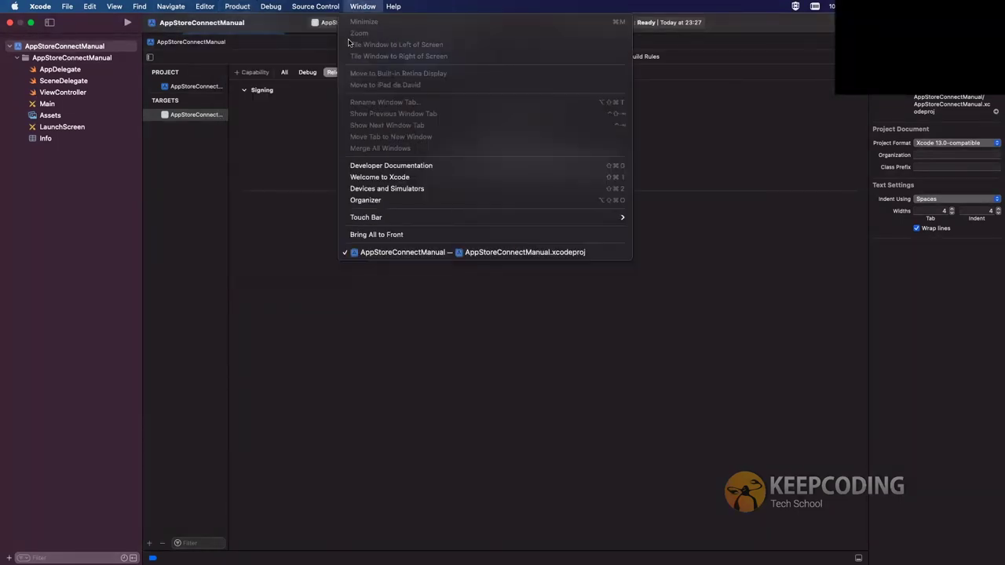
{"action": "left_click", "coordinate": [350, 36]}
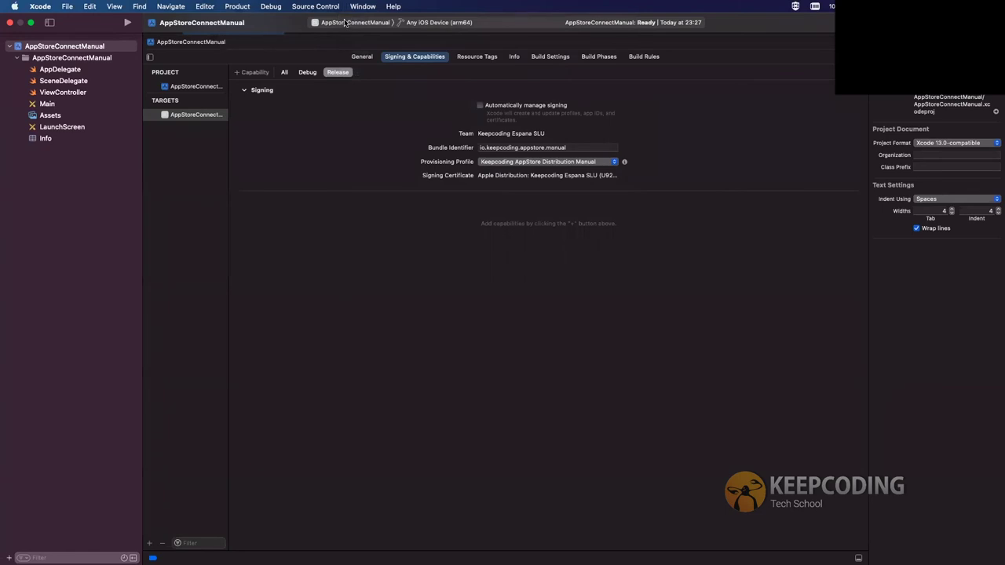
{"action": "left_click", "coordinate": [348, 24]}
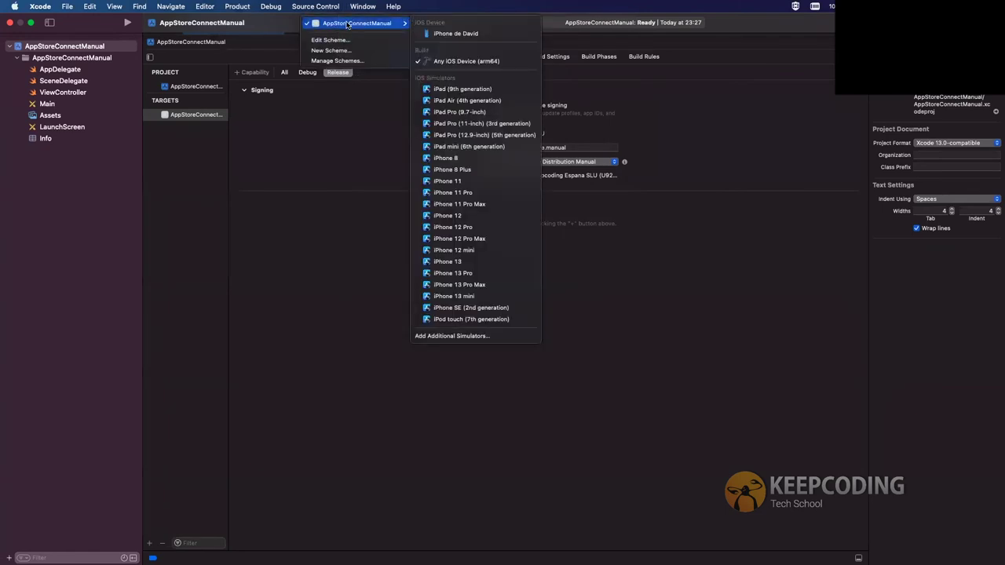
{"action": "left_click", "coordinate": [348, 24]}
{"action": "left_click", "coordinate": [431, 23]}
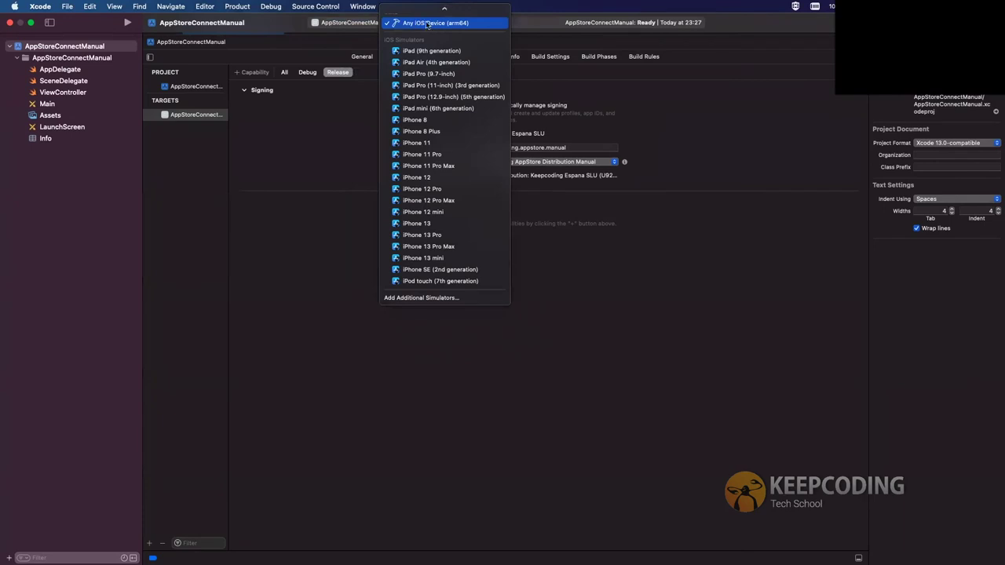
{"action": "left_click", "coordinate": [241, 9]}
{"action": "left_click", "coordinate": [237, 8]}
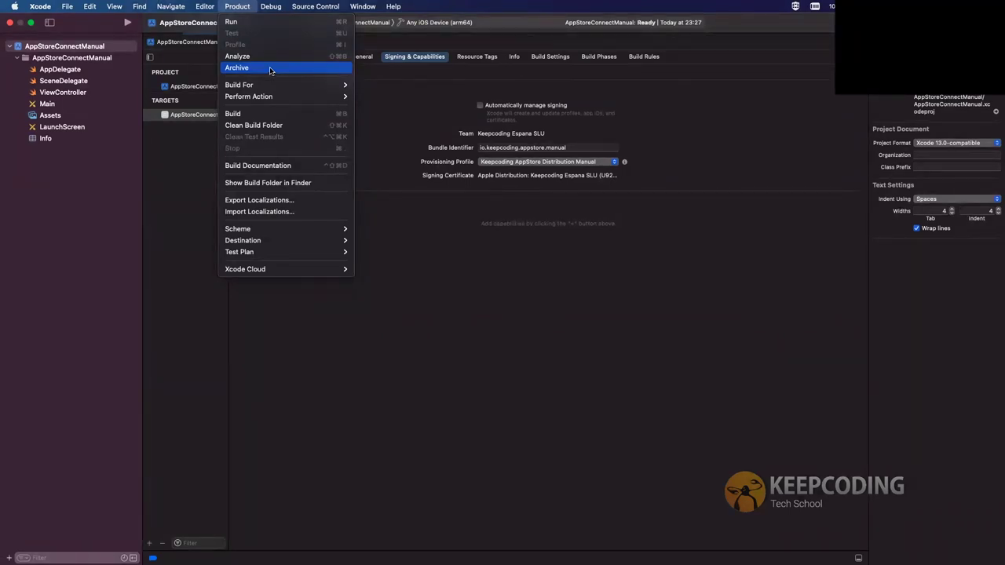
Archive the app via Product > Archive, then browse the Crashes, Disk Writes, Energy and Regressions reports
{"action": "left_click", "coordinate": [270, 70]}
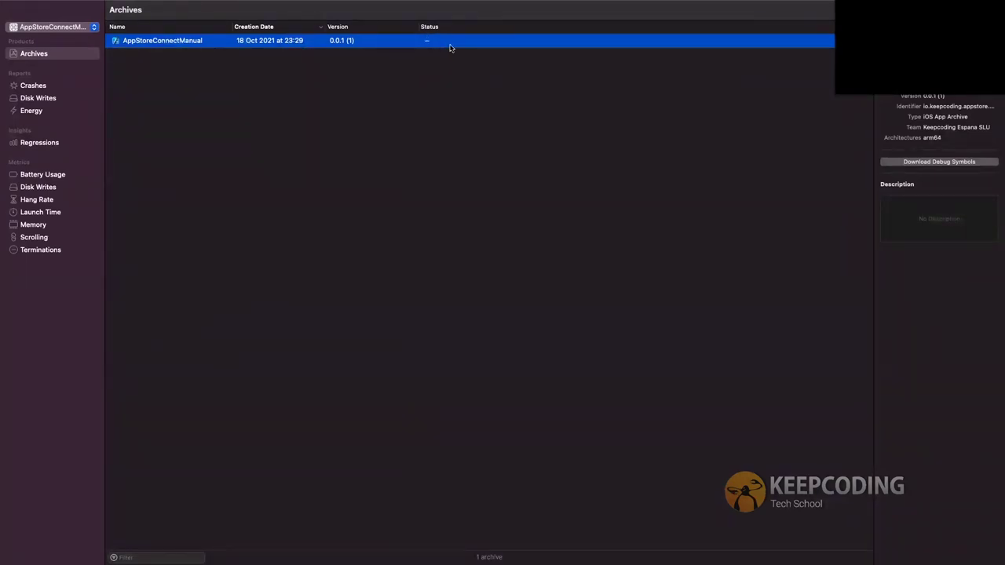
{"action": "left_click", "coordinate": [44, 87]}
{"action": "left_click", "coordinate": [48, 99]}
{"action": "left_click", "coordinate": [37, 110]}
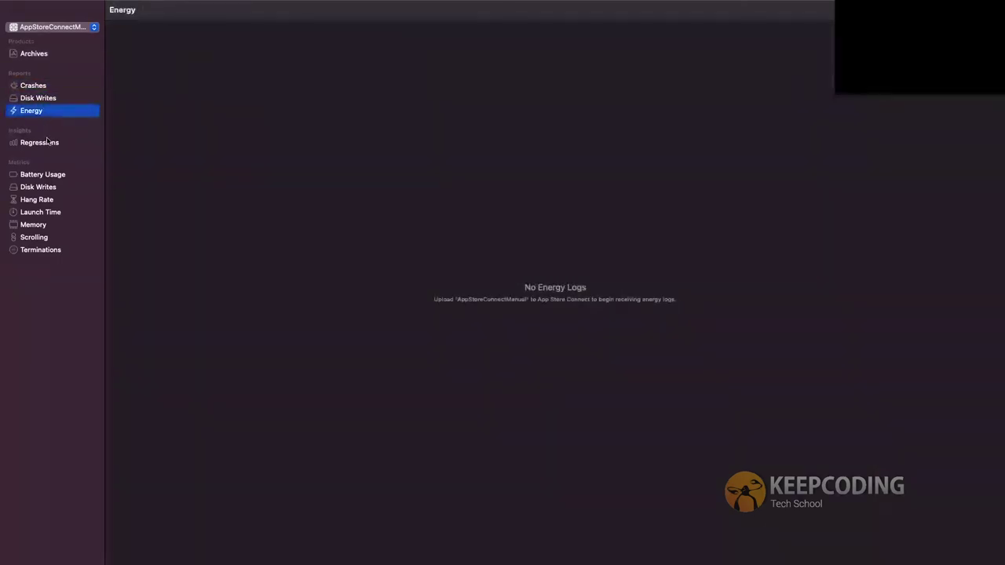
{"action": "left_click", "coordinate": [46, 144]}
View Battery Usage, Disk Writes, Hang Rate, Memory, Scrolling and Terminations metrics, then return to Archives
{"action": "left_click", "coordinate": [52, 175]}
{"action": "left_click", "coordinate": [52, 190]}
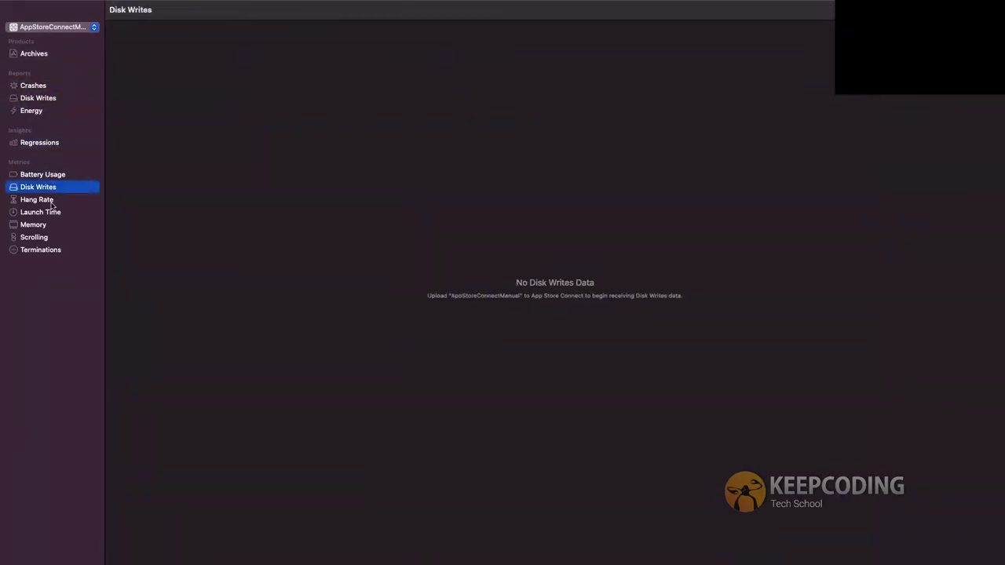
{"action": "left_click", "coordinate": [53, 202]}
{"action": "left_click", "coordinate": [52, 226]}
{"action": "left_click", "coordinate": [53, 237]}
{"action": "left_click", "coordinate": [53, 251]}
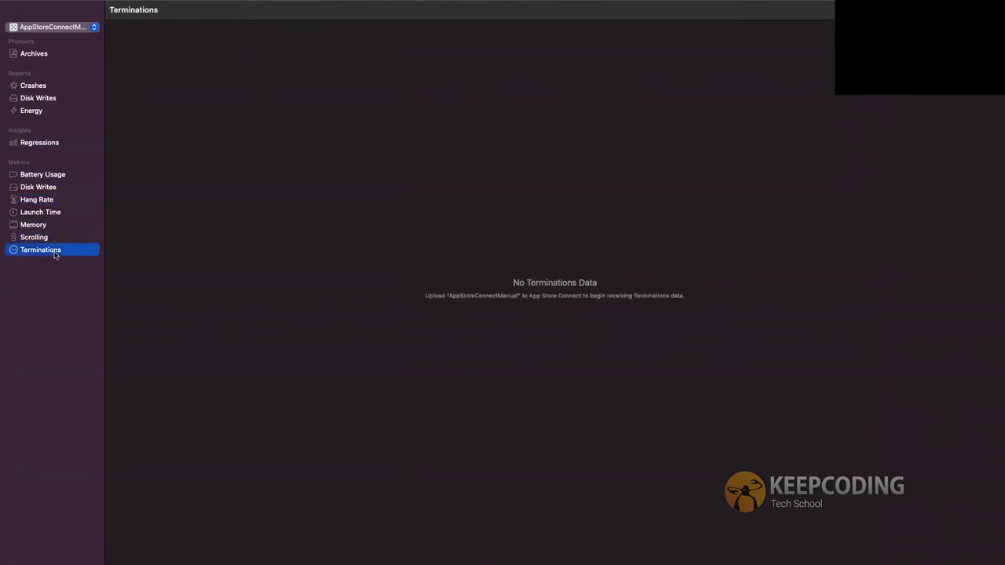
{"action": "left_click", "coordinate": [39, 55]}
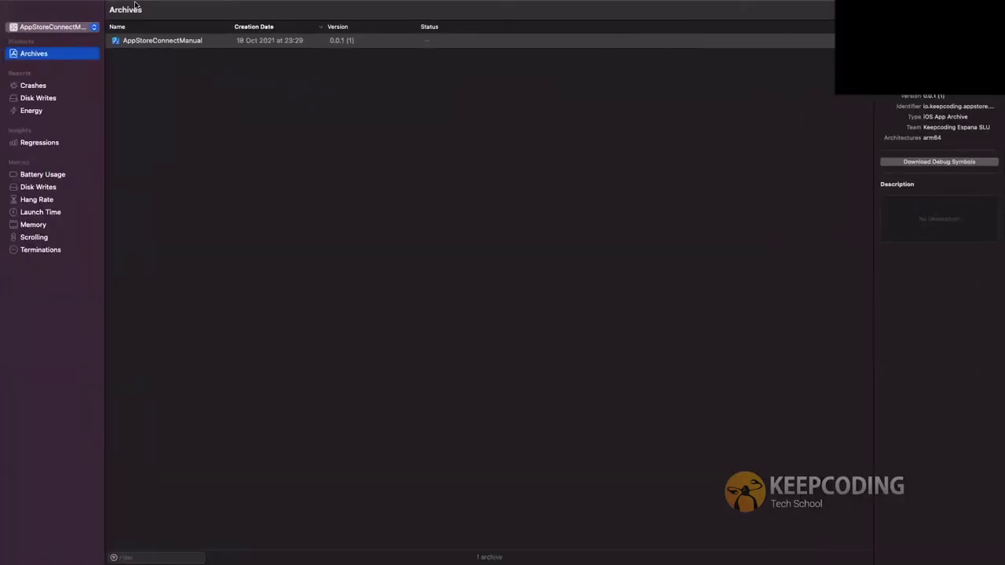
Take the Organizer out of full screen, select the AppStoreConnectManual archive and try Distribute App
{"action": "mouse_move", "coordinate": [141, 6]}
{"action": "left_click", "coordinate": [32, 22]}
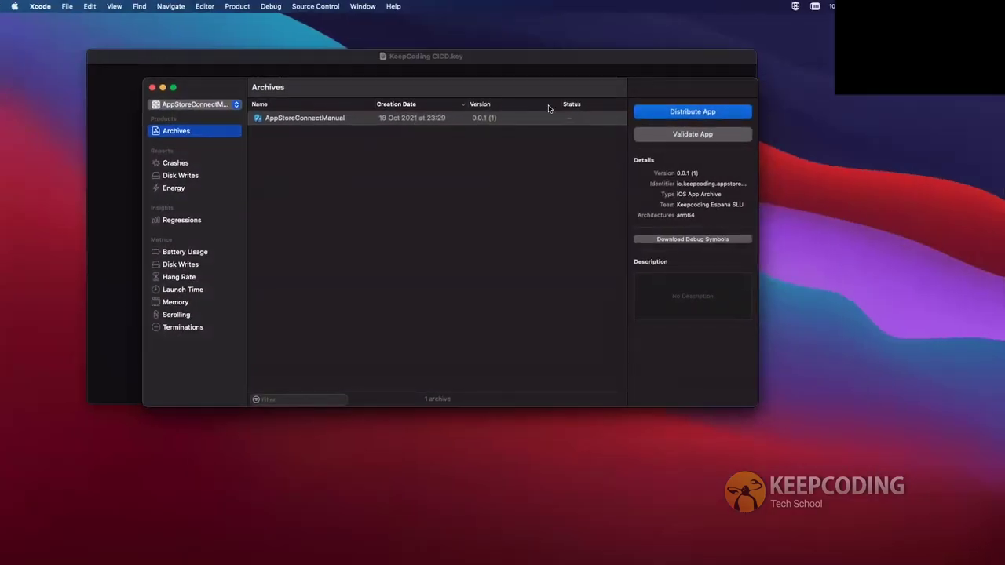
{"action": "left_click", "coordinate": [527, 119]}
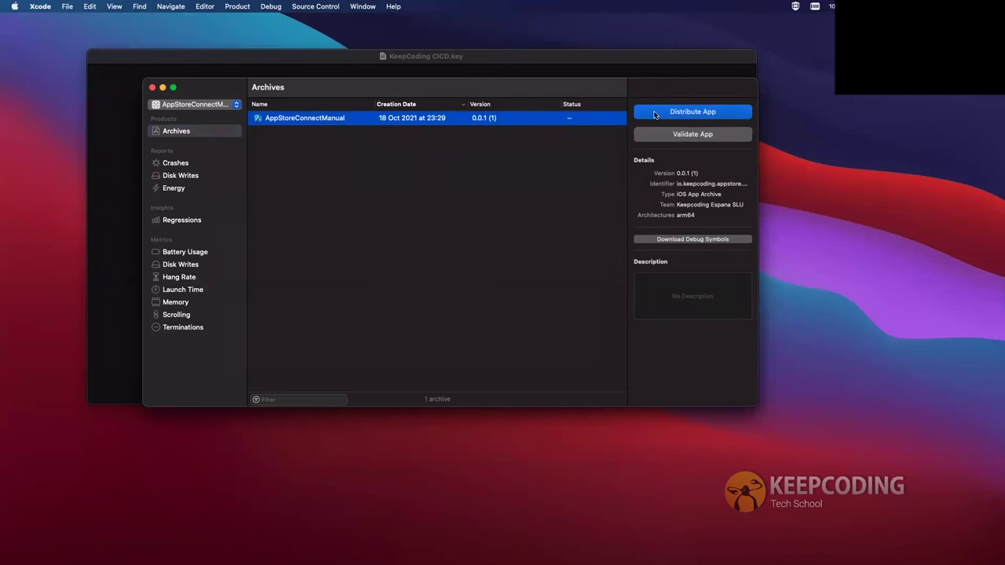
{"action": "left_click", "coordinate": [655, 115]}
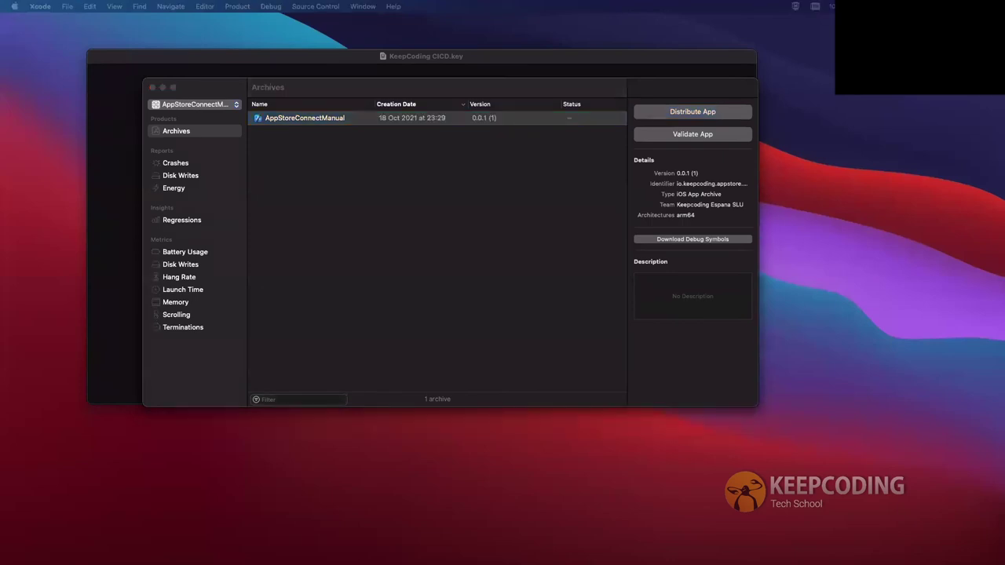
Switch between spaces to find the Organizer archives window and bring it to the front
{"action": "key", "text": "ctrl+Right"}
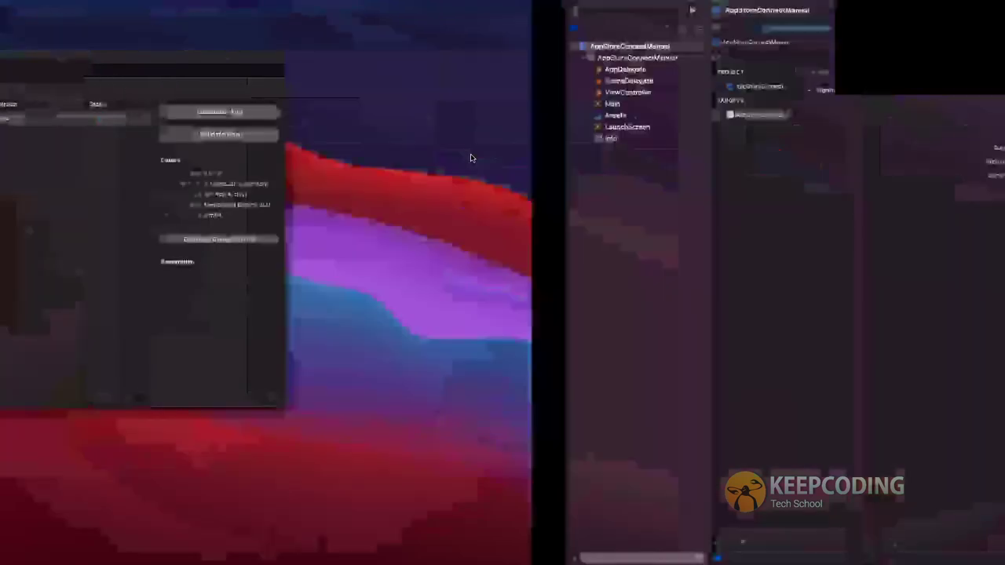
{"action": "key", "text": "ctrl+Up"}
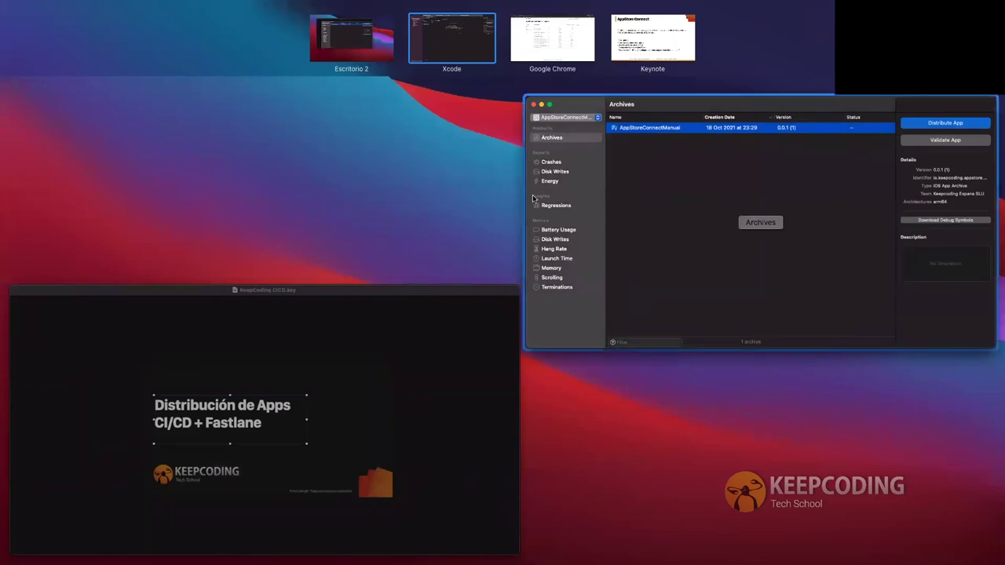
{"action": "left_click", "coordinate": [596, 204]}
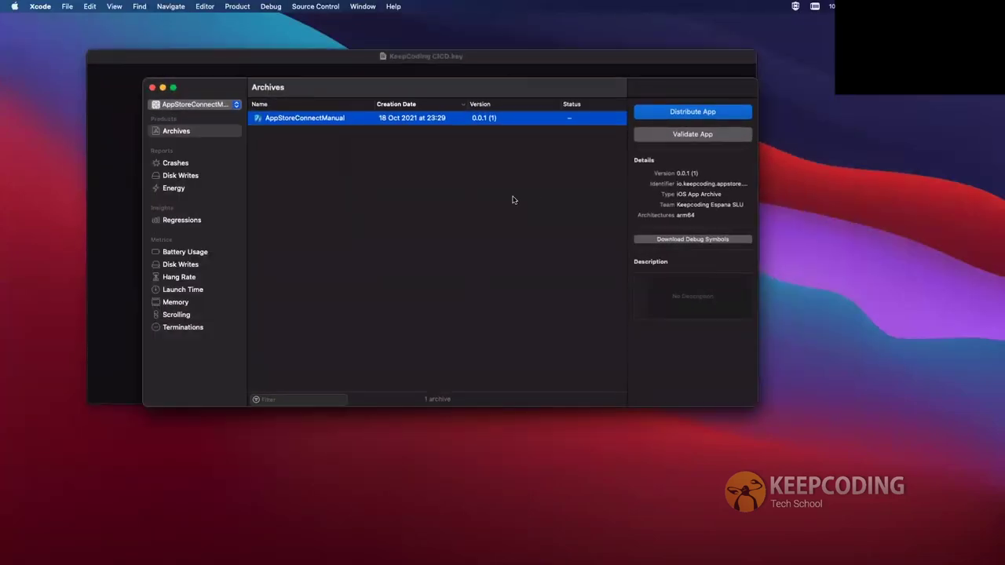
{"action": "left_click", "coordinate": [201, 131]}
{"action": "left_click", "coordinate": [329, 116]}
Close the Organizer, reopen it from the Window menu, and select the AppStoreConnectManual archive
{"action": "left_click", "coordinate": [152, 87]}
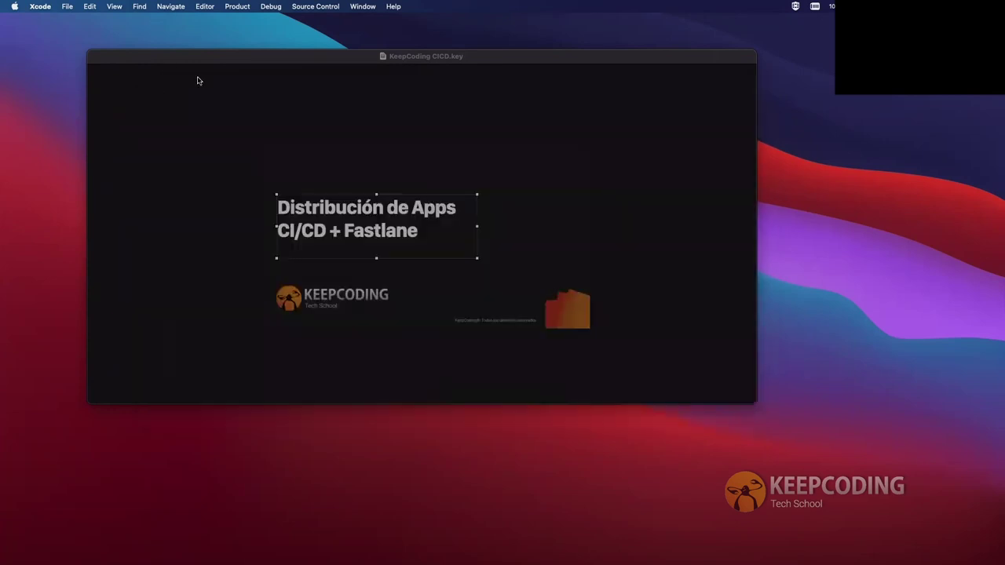
{"action": "left_click", "coordinate": [353, 8]}
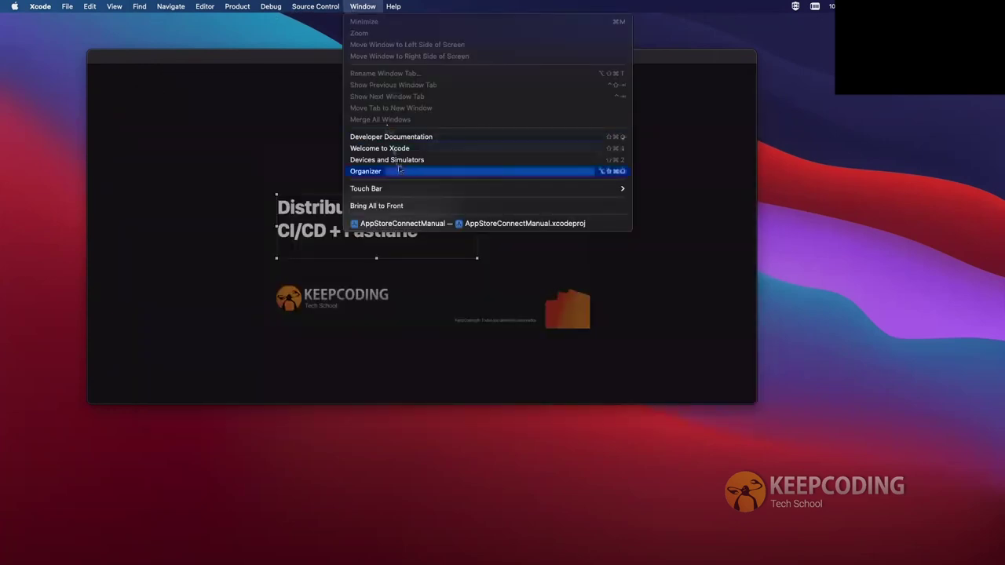
{"action": "left_click", "coordinate": [365, 171]}
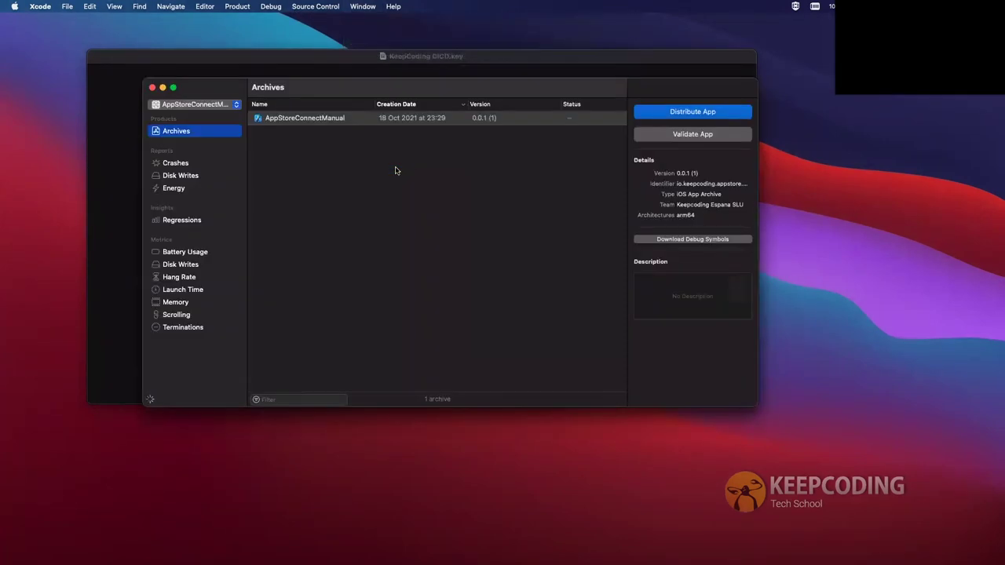
{"action": "left_click", "coordinate": [363, 119]}
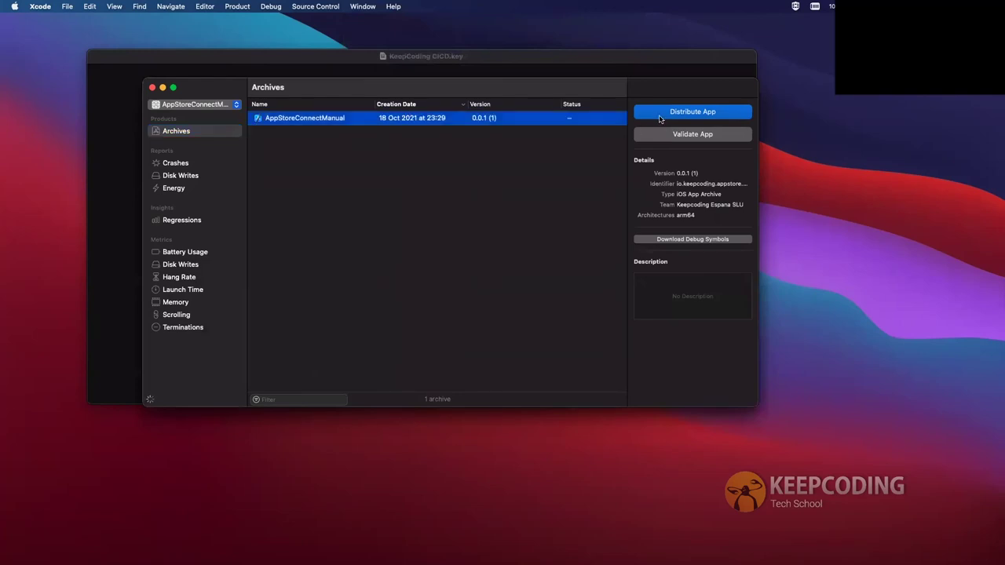
Start Distribute App, compare Enterprise and Ad Hoc, then choose App Store Connect and continue
{"action": "left_click", "coordinate": [659, 115]}
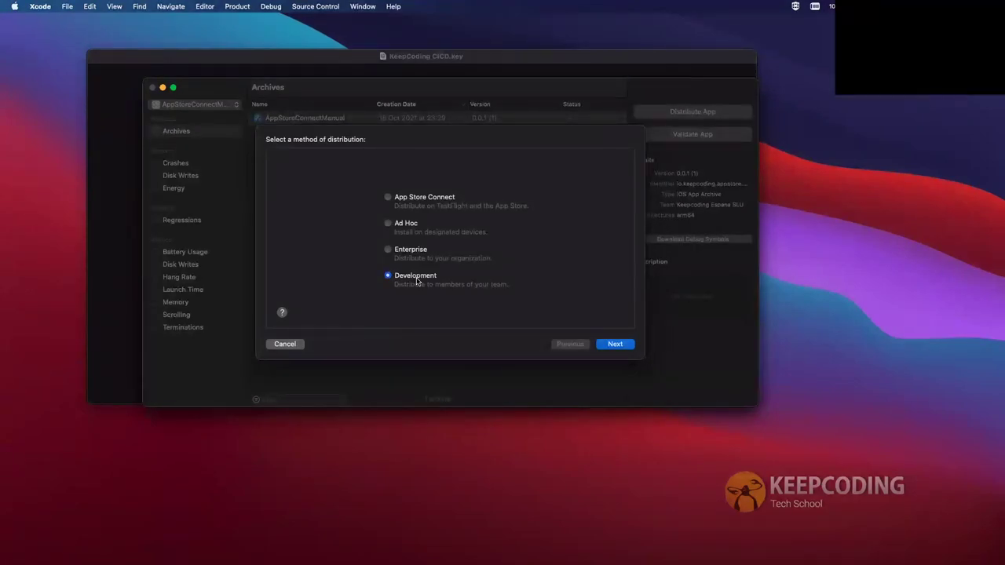
{"action": "left_click", "coordinate": [397, 251]}
{"action": "left_click", "coordinate": [404, 226]}
{"action": "left_click", "coordinate": [405, 201]}
{"action": "left_click", "coordinate": [611, 345]}
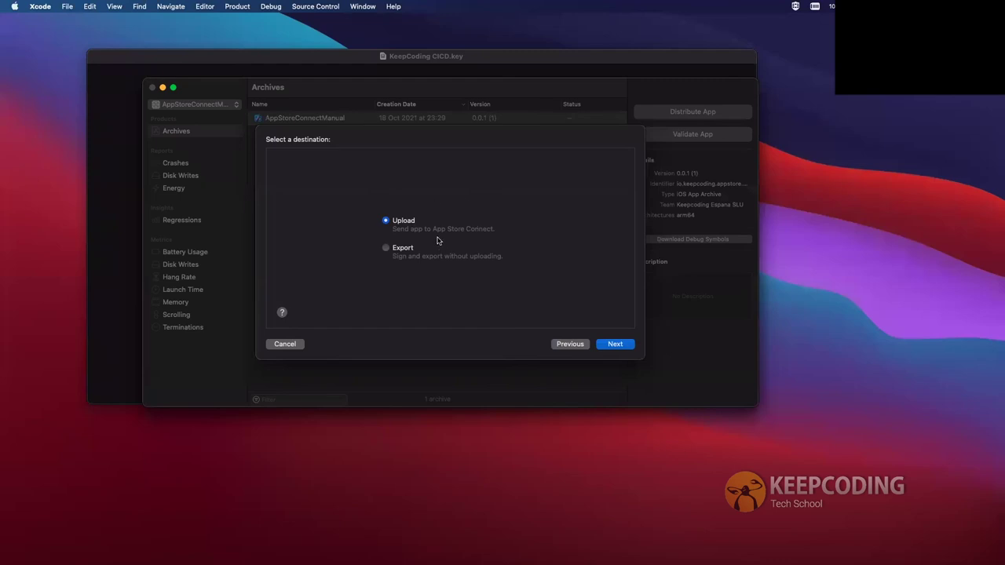
Keep Upload as the destination and accept the bitcode, symbols and version management options
{"action": "left_click", "coordinate": [614, 344]}
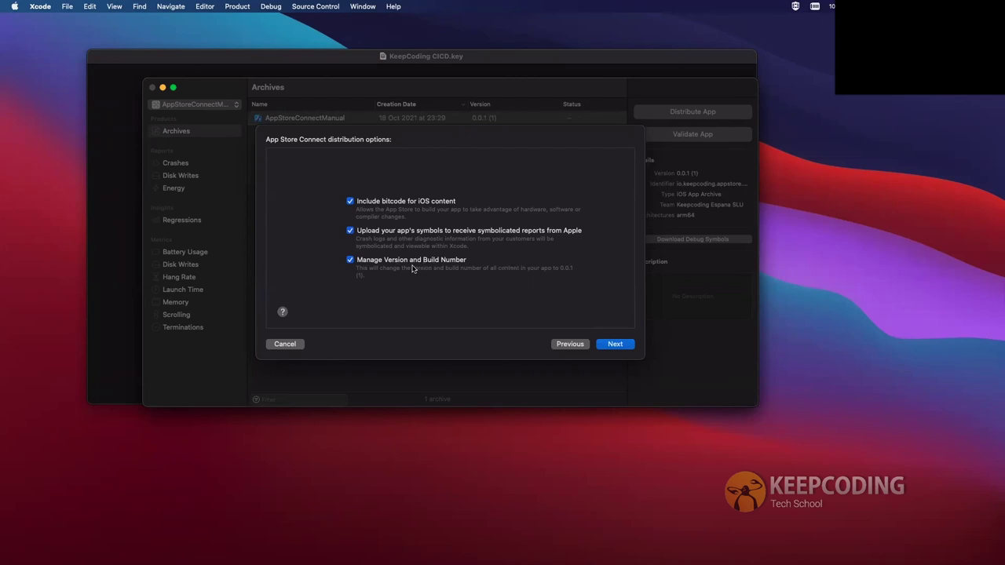
{"action": "left_click", "coordinate": [616, 346]}
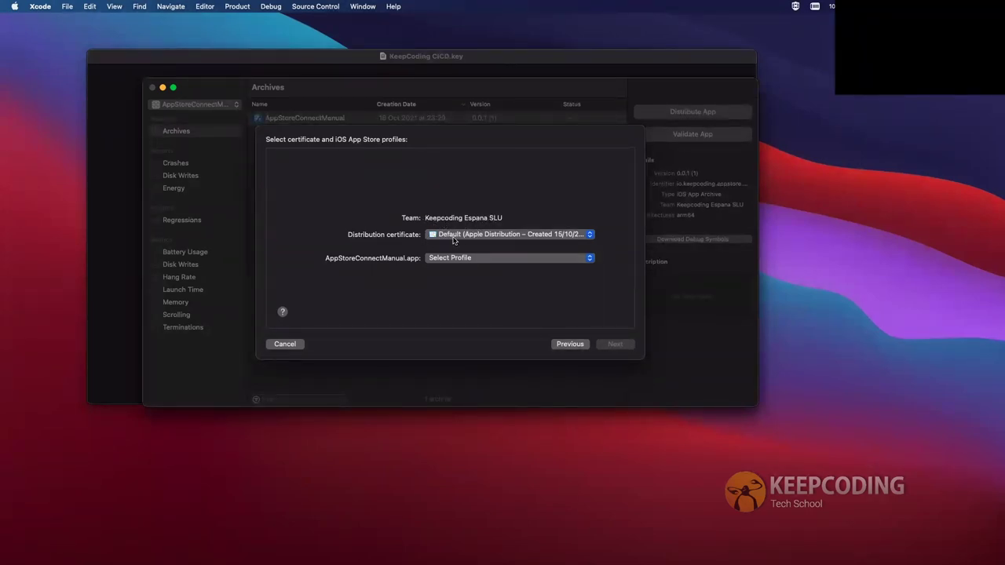
Sign with the Default Apple Distribution certificate and the Keepcoding AppStore Distribution Manual profile
{"action": "left_click", "coordinate": [524, 234]}
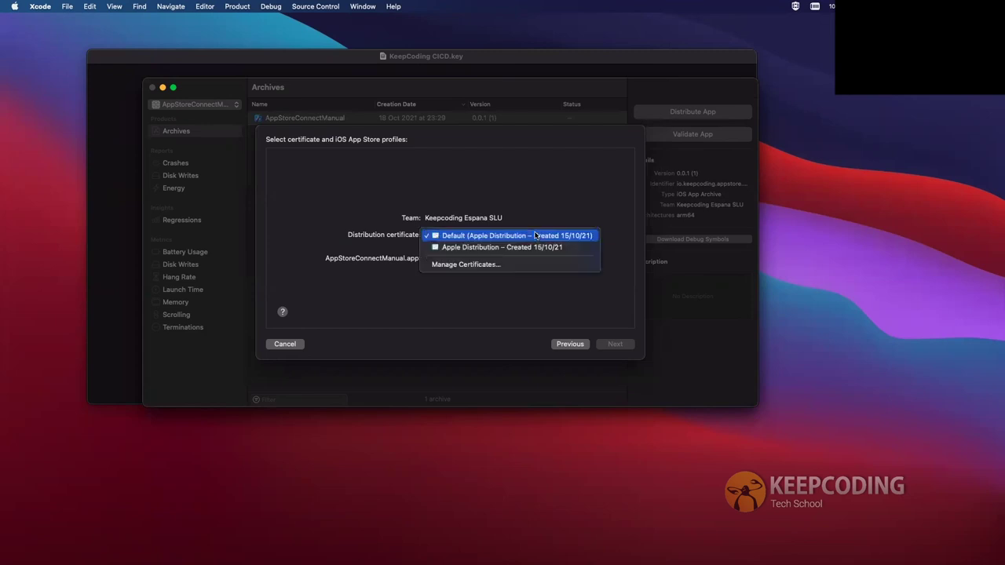
{"action": "left_click", "coordinate": [466, 332]}
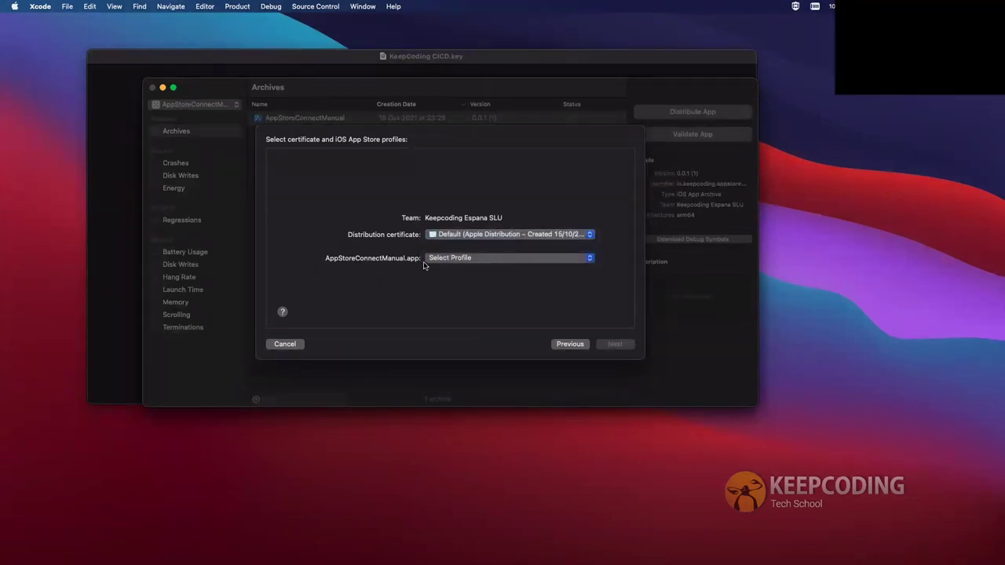
{"action": "left_click", "coordinate": [455, 259]}
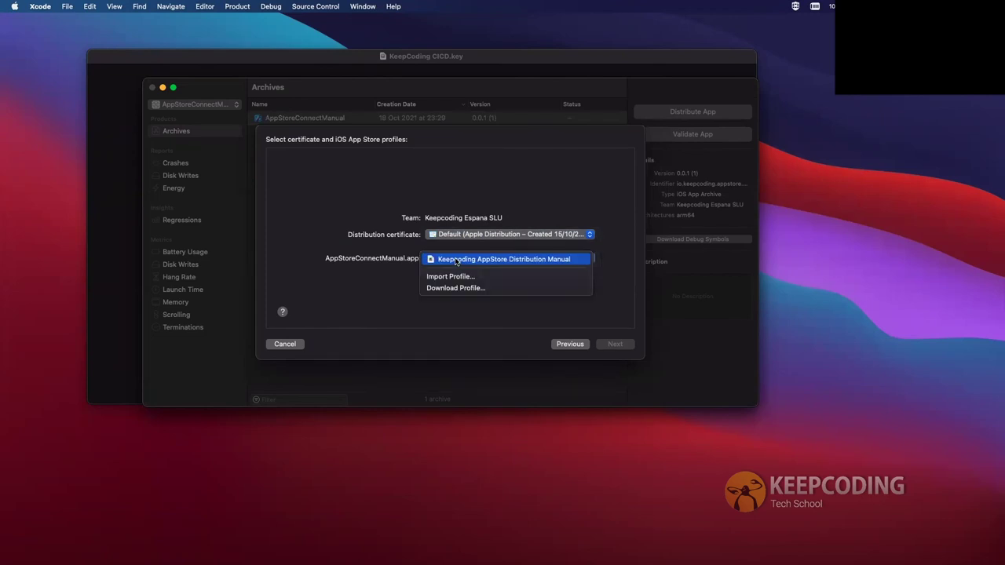
{"action": "left_click", "coordinate": [510, 259]}
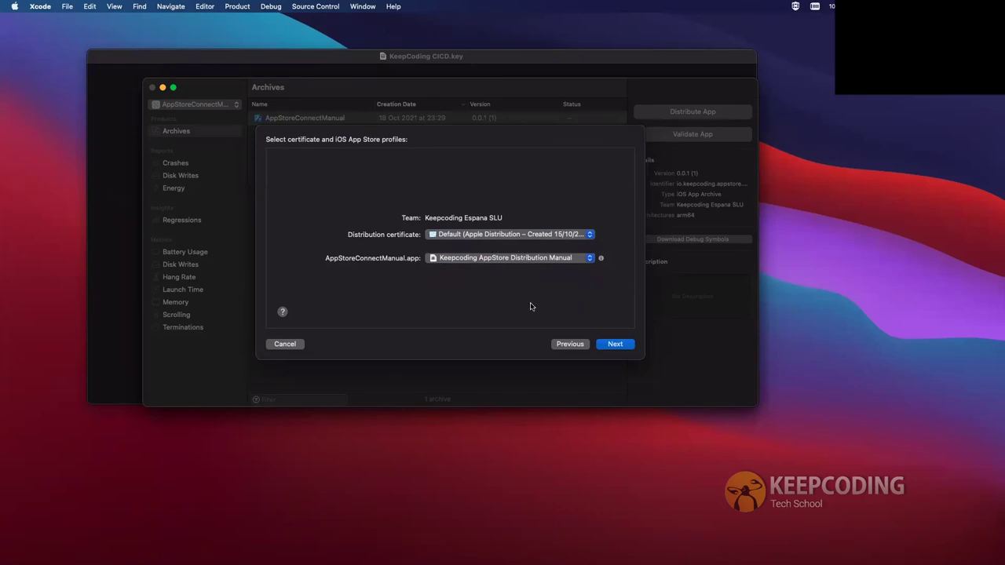
{"action": "left_click", "coordinate": [613, 346]}
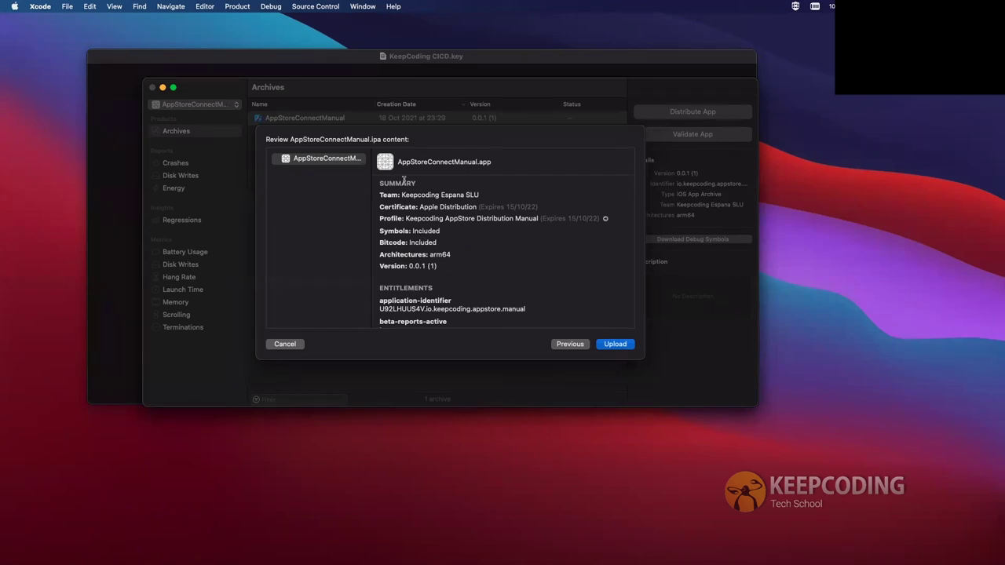
Review the IPA summary and entitlements, then upload AppStoreConnectManual to App Store Connect
{"action": "scroll", "coordinate": [424, 233], "scroll_direction": "down", "scroll_amount": 3}
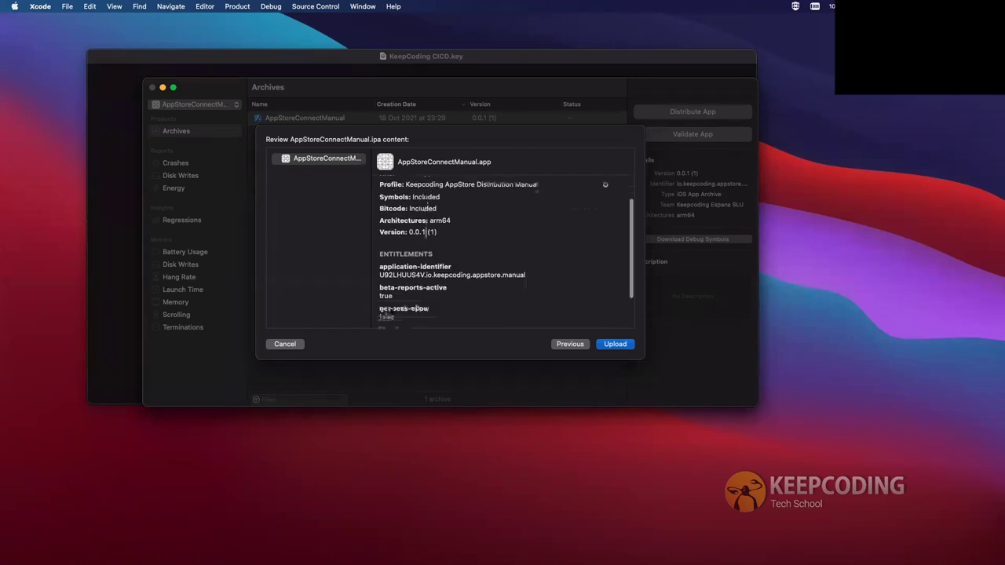
{"action": "scroll", "coordinate": [432, 276], "scroll_direction": "down", "scroll_amount": 3}
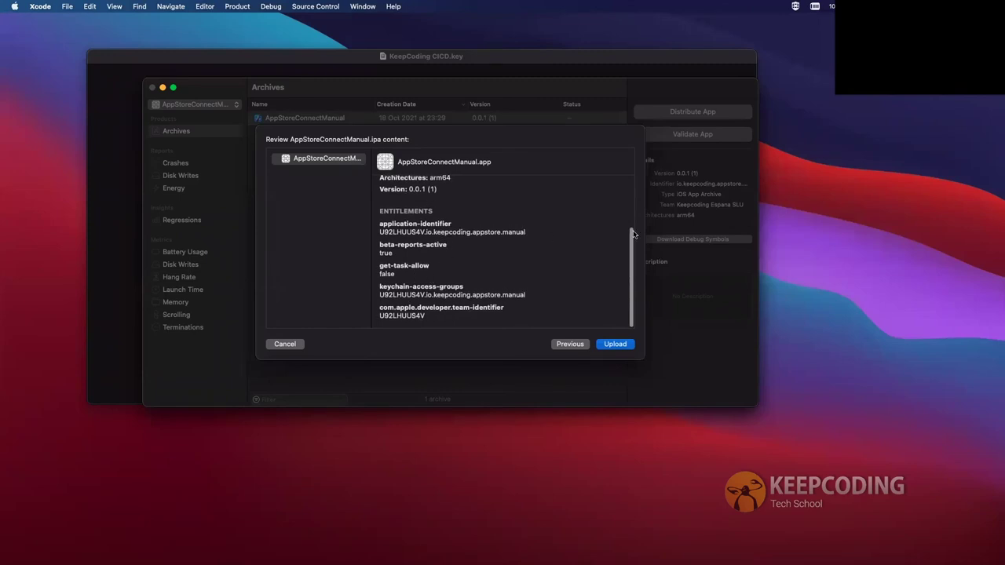
{"action": "scroll", "coordinate": [514, 256], "scroll_direction": "up", "scroll_amount": 6}
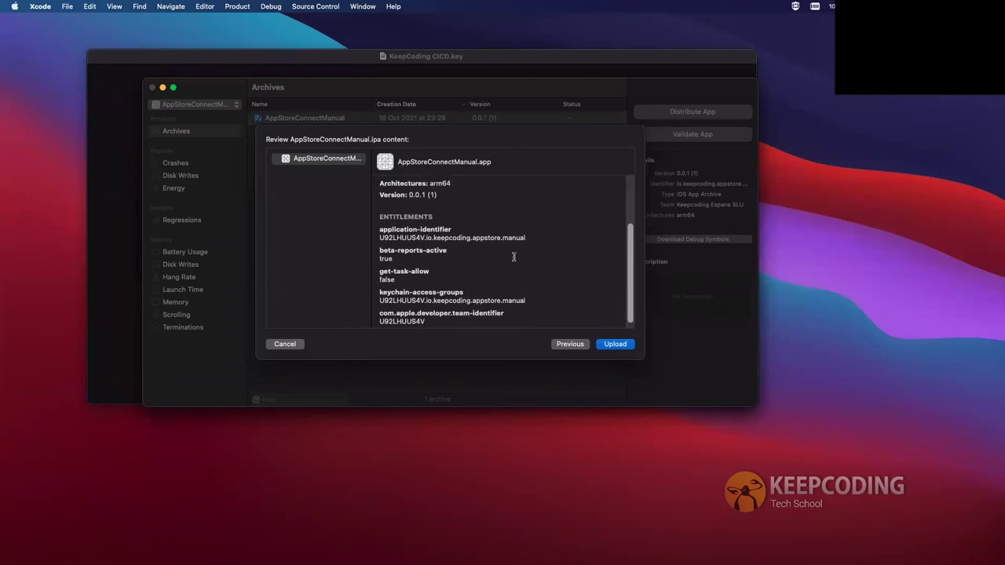
{"action": "left_click", "coordinate": [615, 344]}
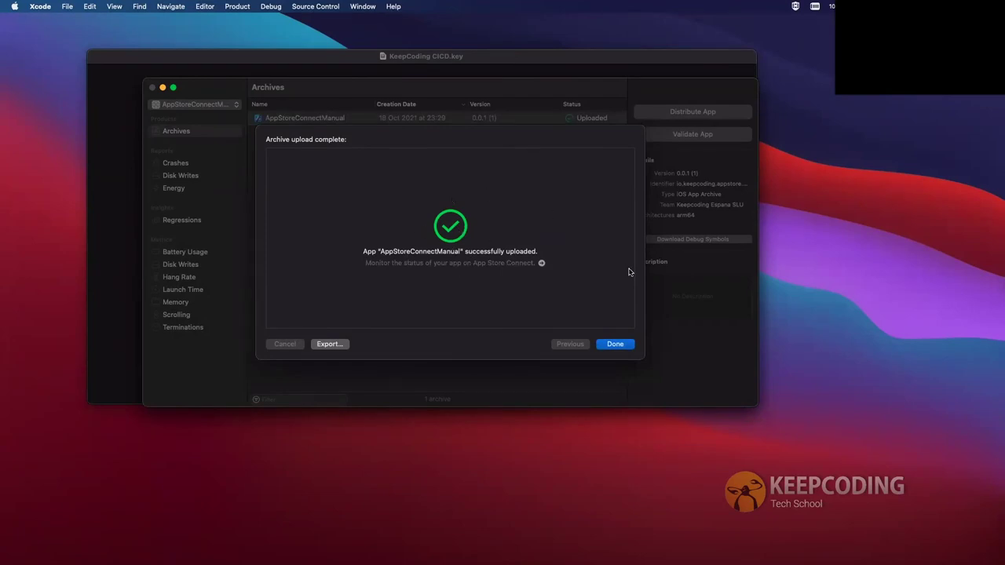
Close the upload-complete message, inspect the archive's context menus, and switch to the Xcode project space
{"action": "left_click", "coordinate": [613, 345]}
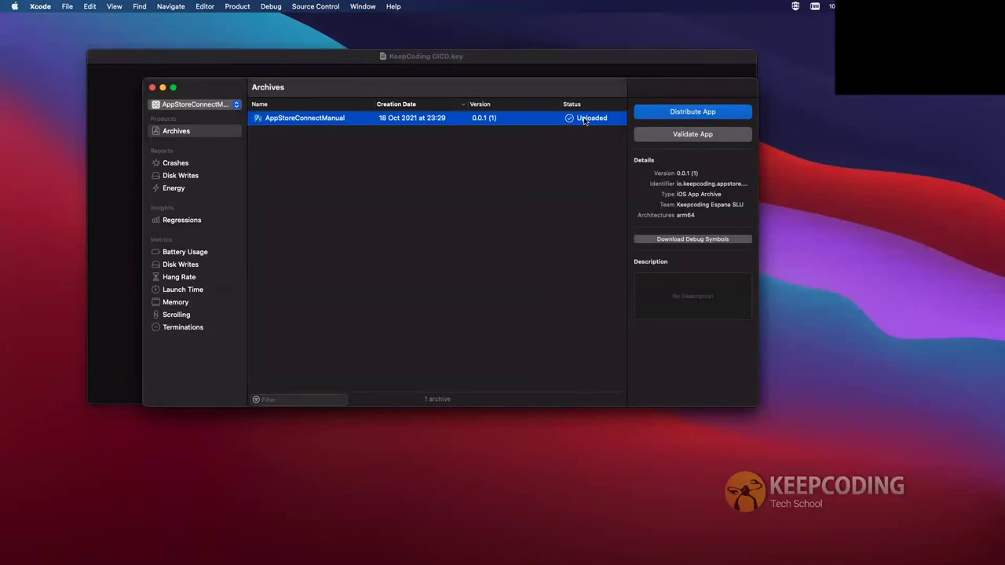
{"action": "right_click", "coordinate": [324, 119]}
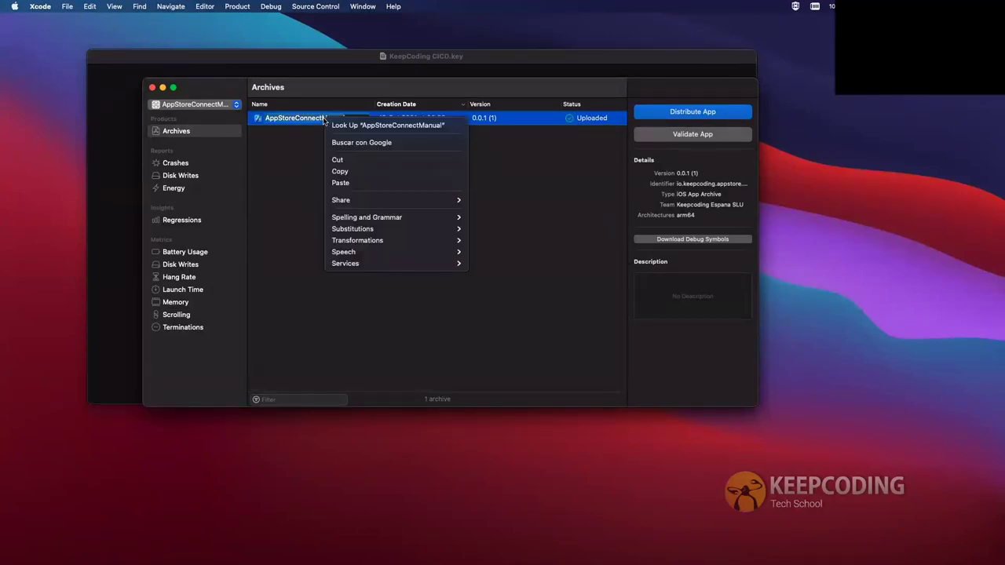
{"action": "left_click", "coordinate": [285, 155]}
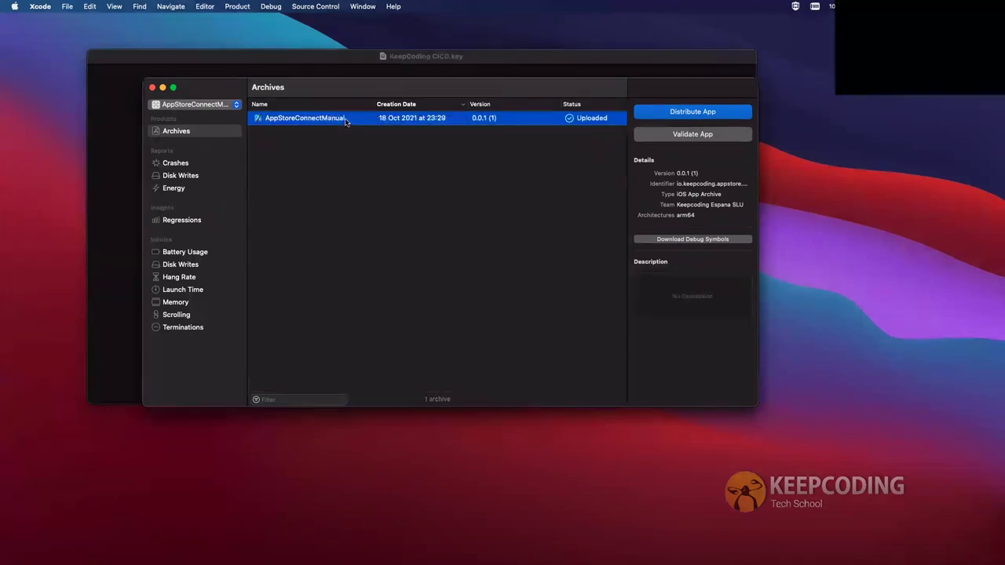
{"action": "right_click", "coordinate": [365, 118]}
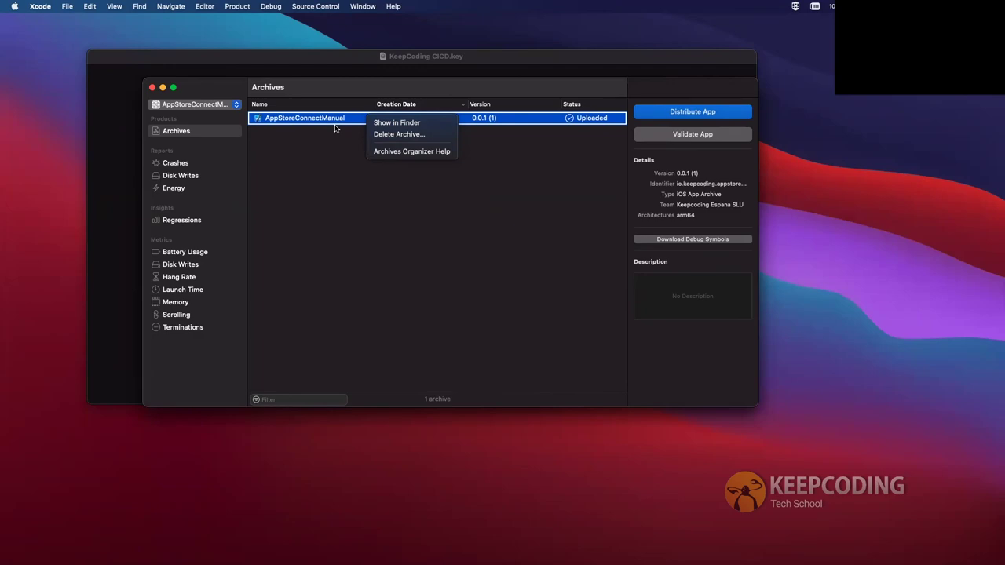
{"action": "left_click", "coordinate": [366, 217]}
{"action": "key", "text": "ctrl+Right"}
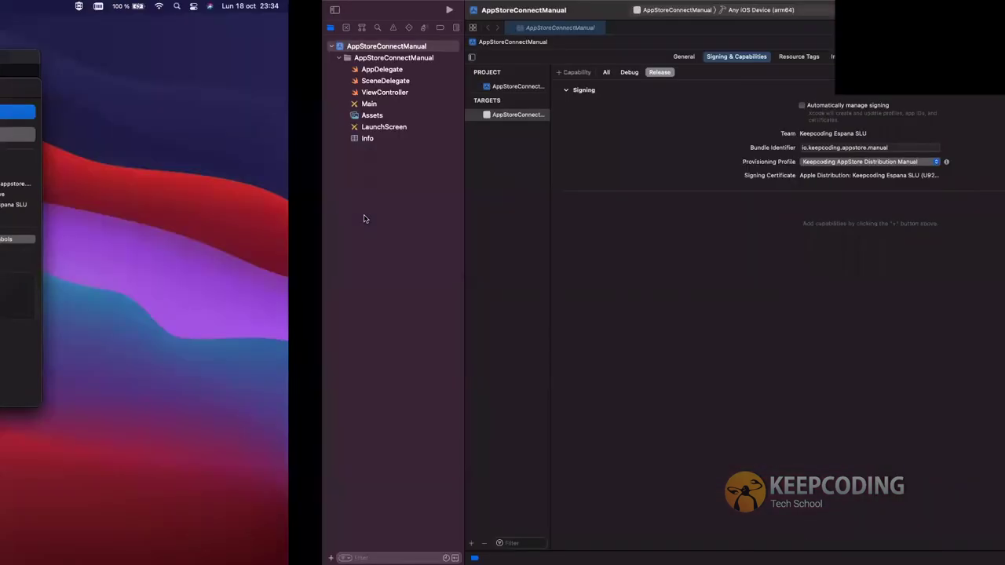
Go to the App Store Connect browser tab and reload the TestFlight builds page
{"action": "key", "text": "ctrl+Right"}
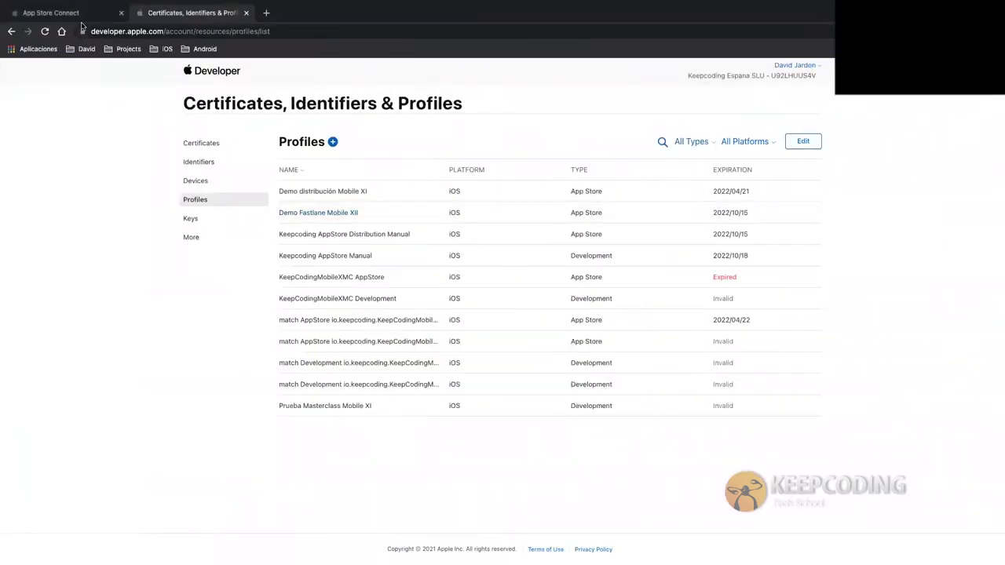
{"action": "left_click", "coordinate": [86, 12]}
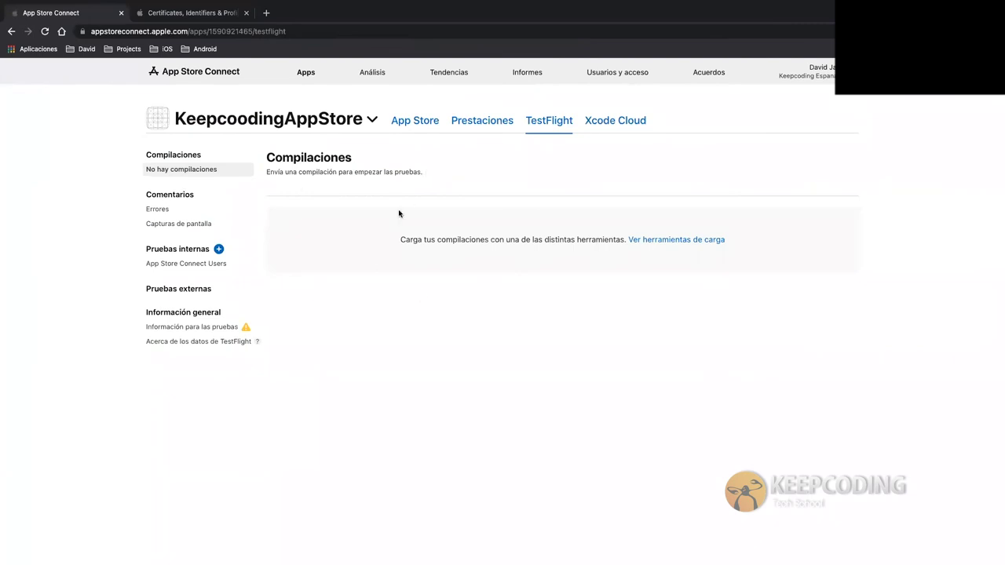
{"action": "left_click", "coordinate": [552, 123]}
{"action": "left_click", "coordinate": [44, 33]}
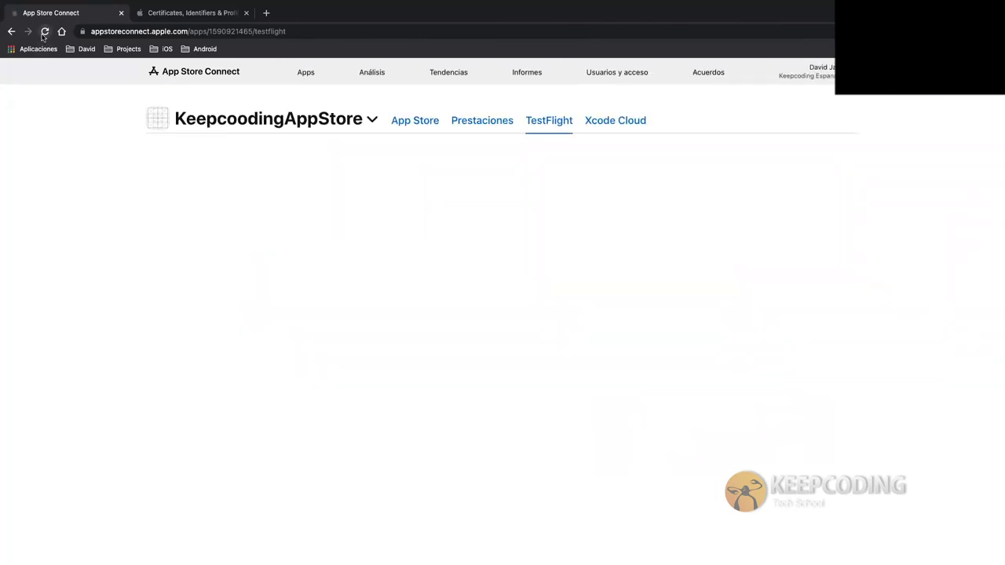
Open Apps > KeepcoodingAppStore > TestFlight, reload to find no builds, and return to Xcode
{"action": "left_click", "coordinate": [302, 73]}
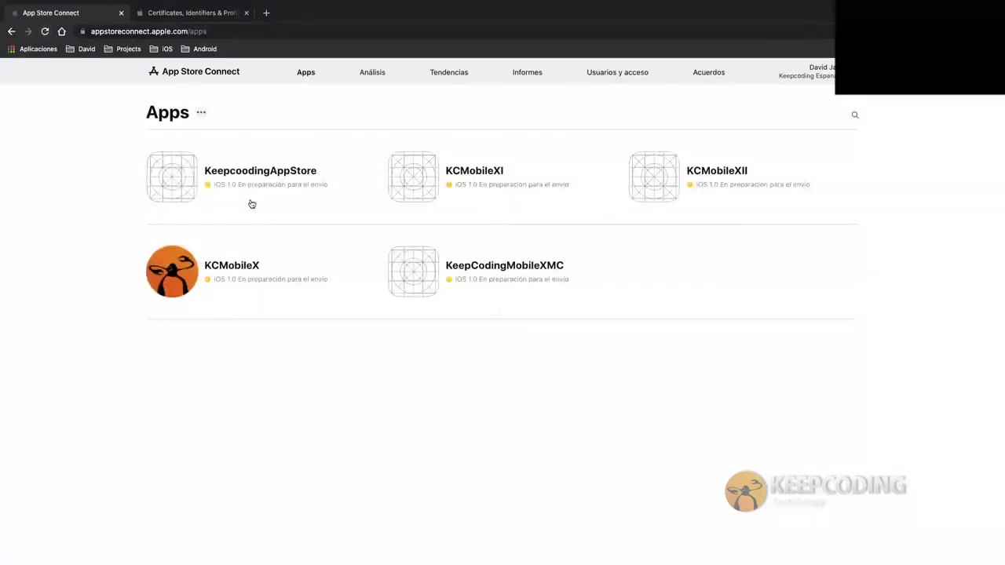
{"action": "left_click", "coordinate": [167, 165]}
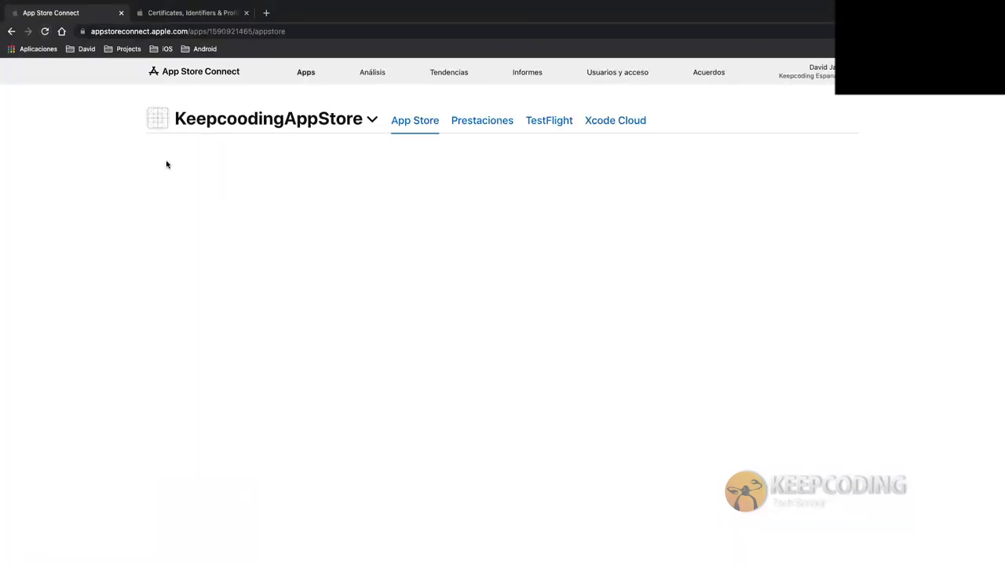
{"action": "left_click", "coordinate": [549, 121]}
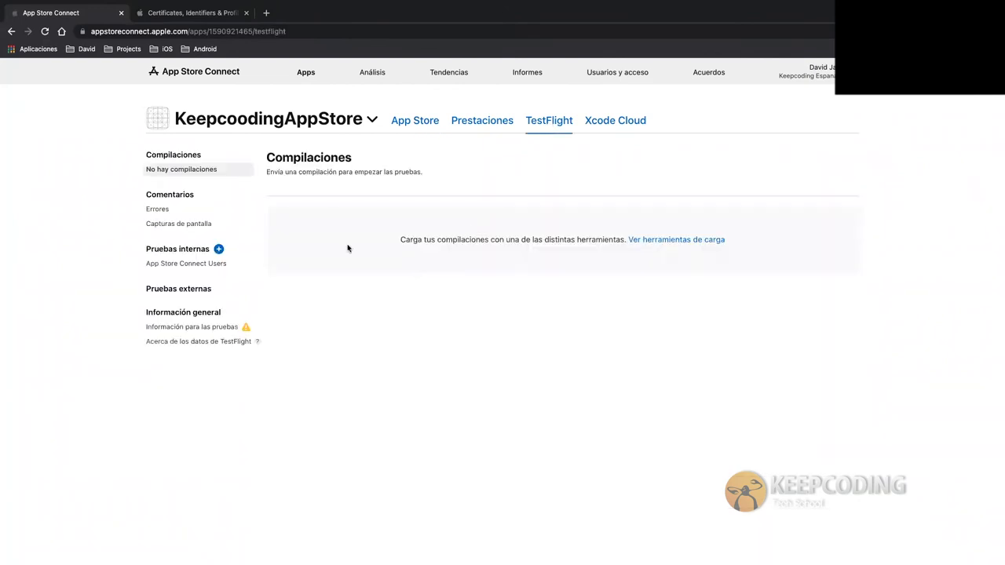
{"action": "left_click", "coordinate": [45, 32]}
{"action": "key", "text": "ctrl+Left"}
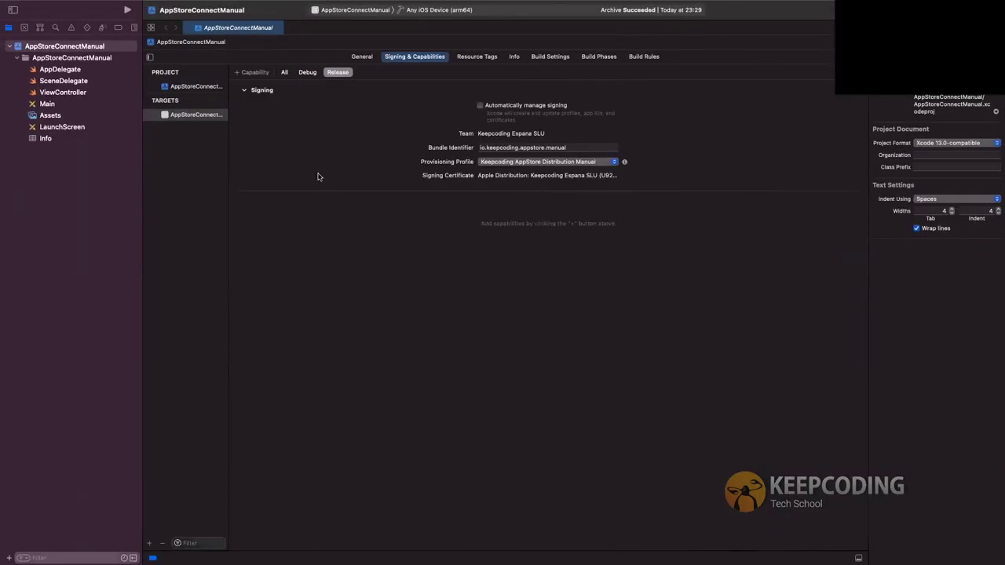